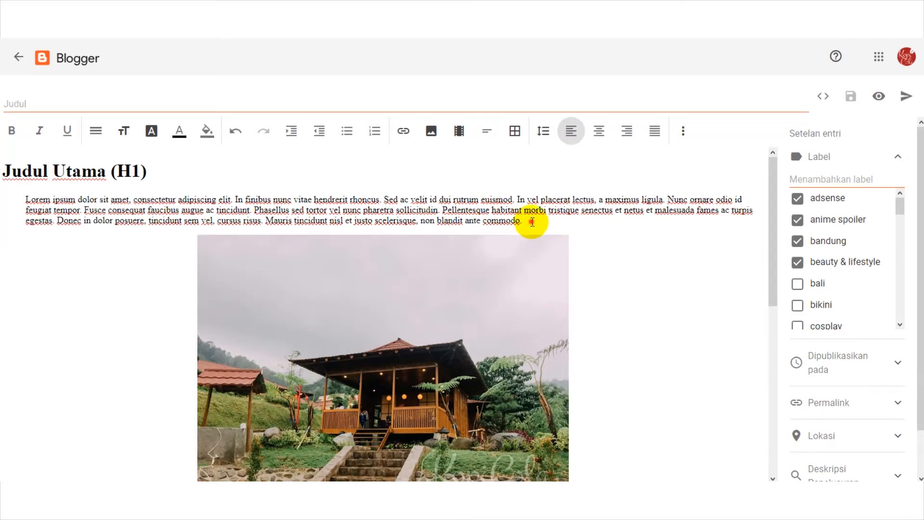
pyautogui.scroll(-2, 531, 225)
pyautogui.scroll(-5, 531, 225)
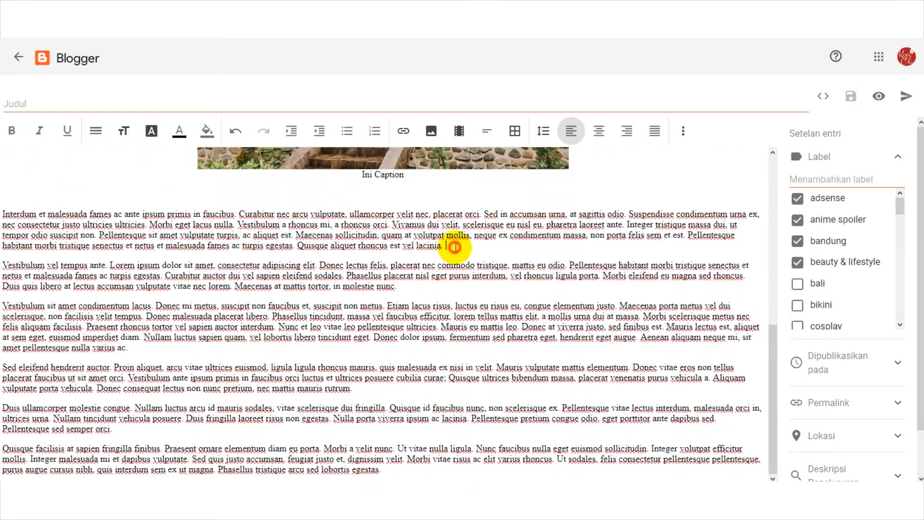
pyautogui.scroll(5, 426, 293)
pyautogui.scroll(1, 433, 308)
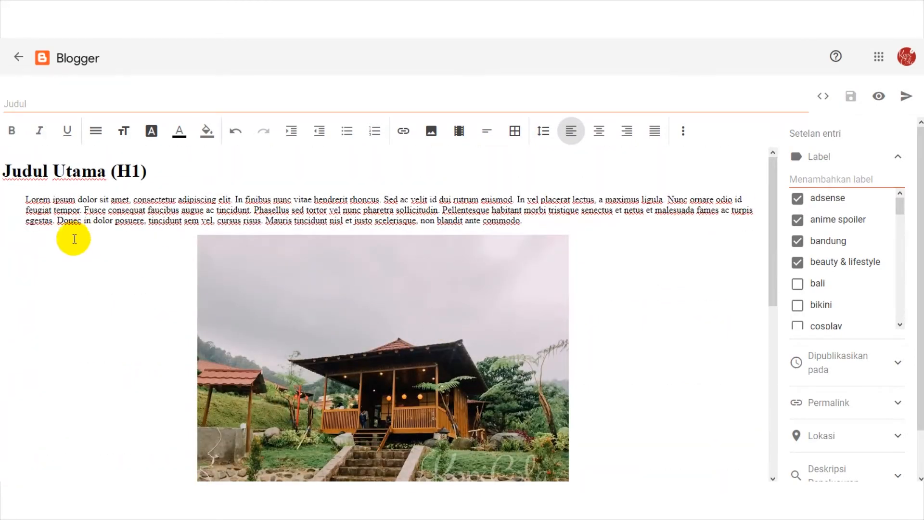
pyautogui.scroll(-7, 409, 299)
pyautogui.scroll(5, 409, 299)
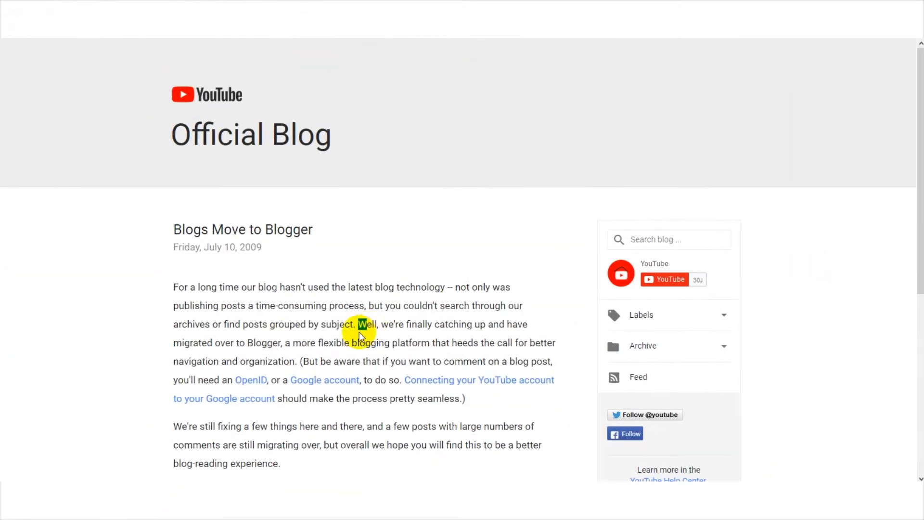
pyautogui.moveTo(359, 325); pyautogui.dragTo(298, 372)
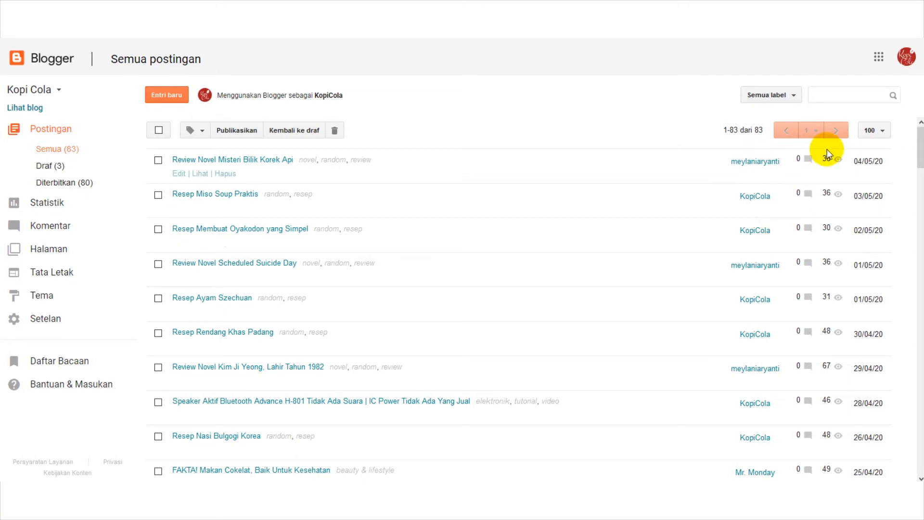
# Remove the random label from the post "Review Novel Misteri Bilik Korek Api"
pyautogui.click(192, 130)
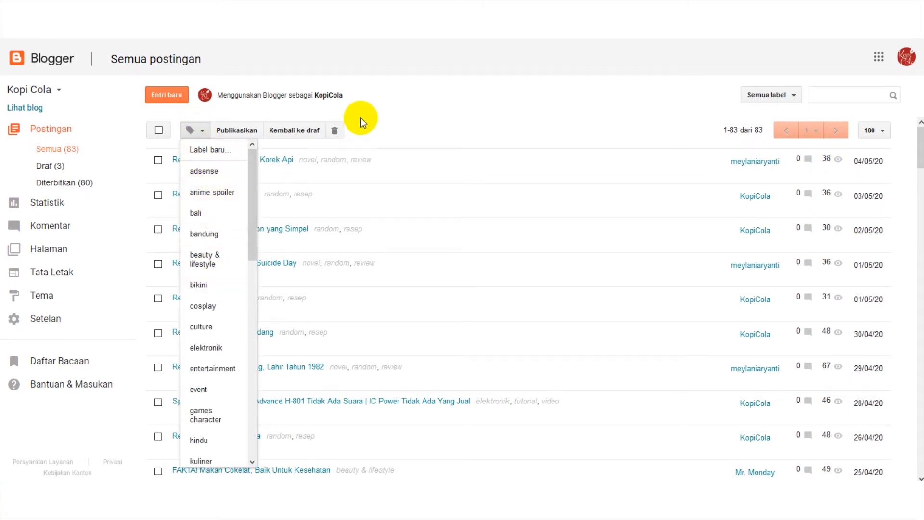
pyautogui.click(385, 113)
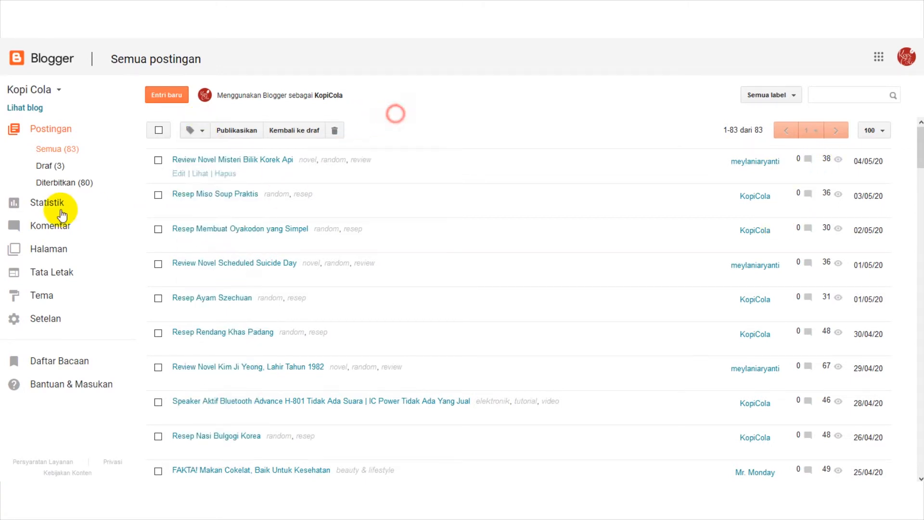
pyautogui.click(159, 160)
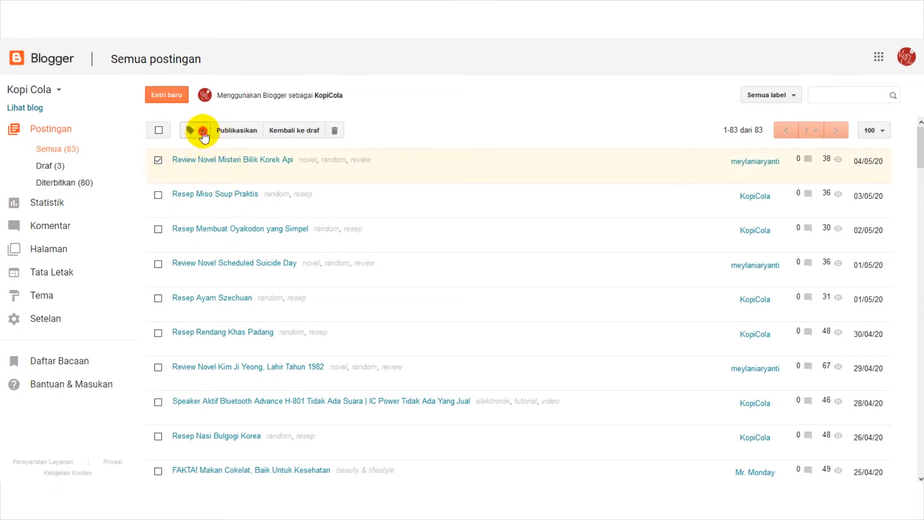
pyautogui.click(200, 133)
pyautogui.scroll(-10, 223, 353)
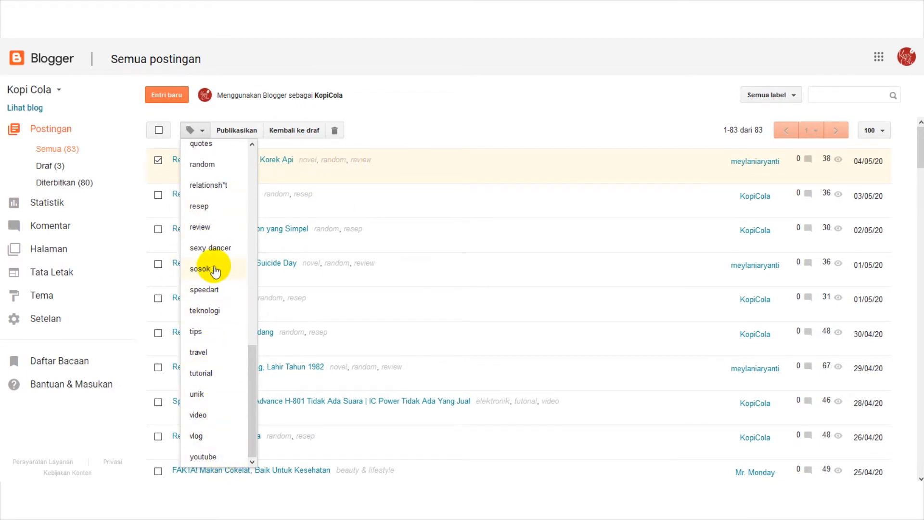
pyautogui.scroll(1, 211, 260)
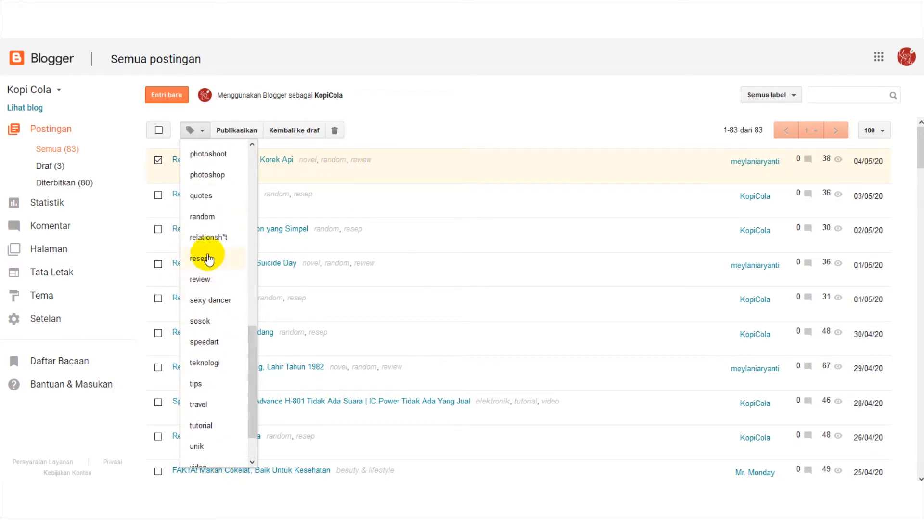
pyautogui.click(216, 222)
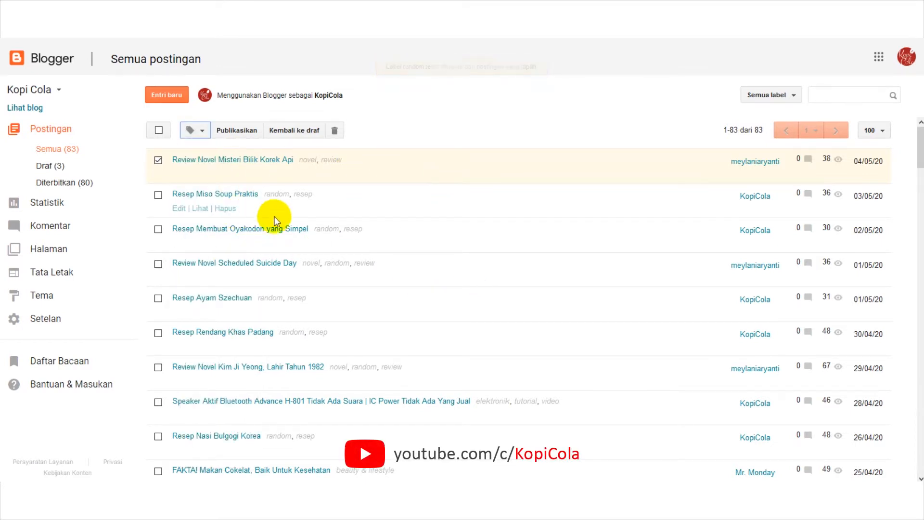
# Reapply the random label to the post "Review Novel Misteri Bilik Korek Api"
pyautogui.click(197, 130)
pyautogui.scroll(-10, 223, 365)
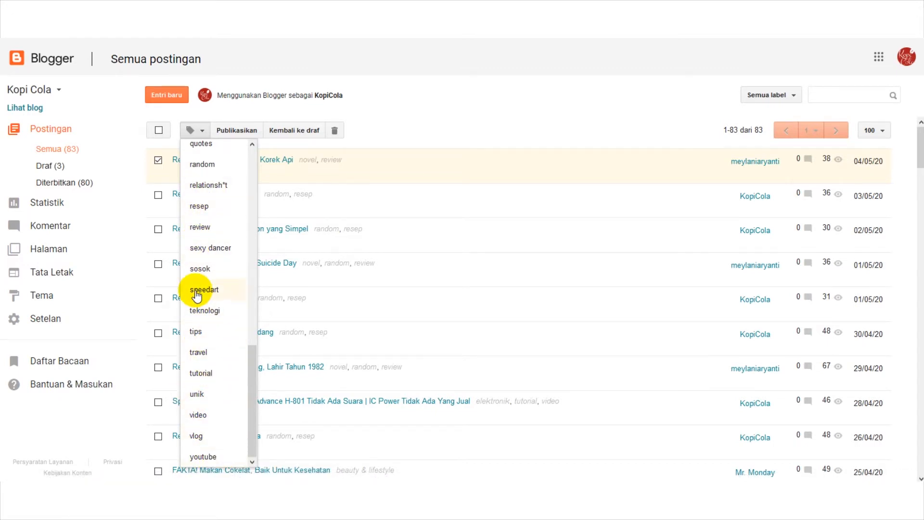
pyautogui.click(172, 93)
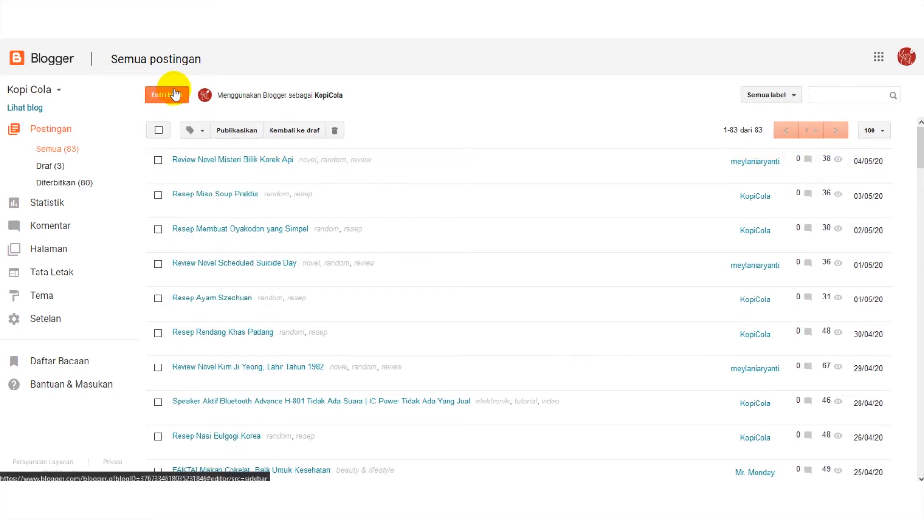
# Browse the label filter choices and filter the post list by the label "beauty & lifestyle"
pyautogui.click(831, 95)
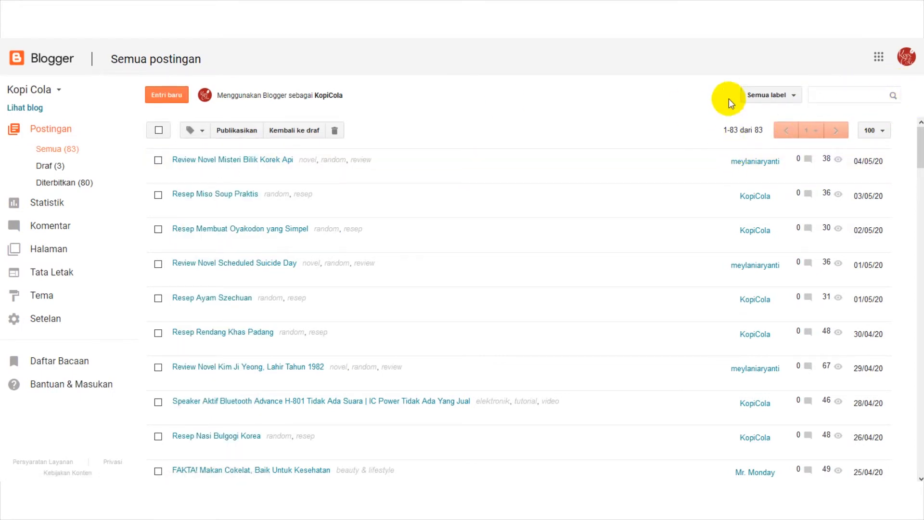
pyautogui.click(768, 96)
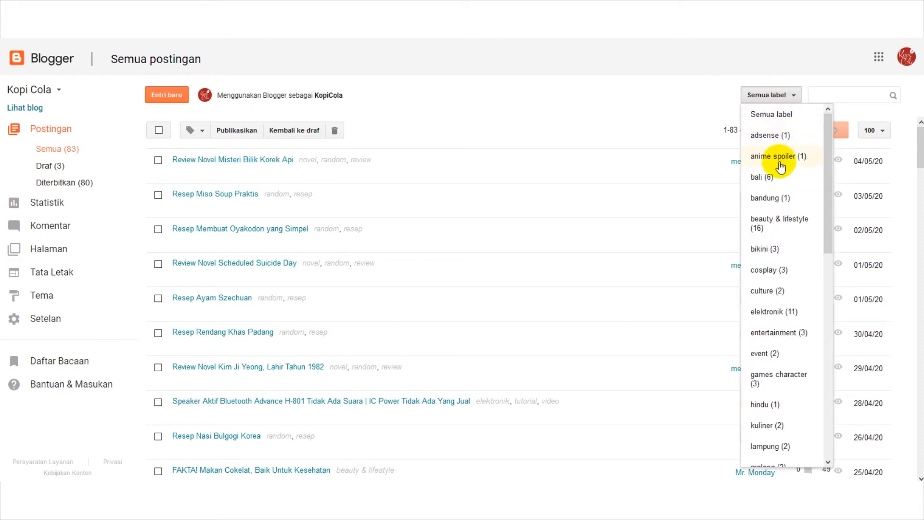
pyautogui.scroll(-8, 780, 168)
pyautogui.click(727, 95)
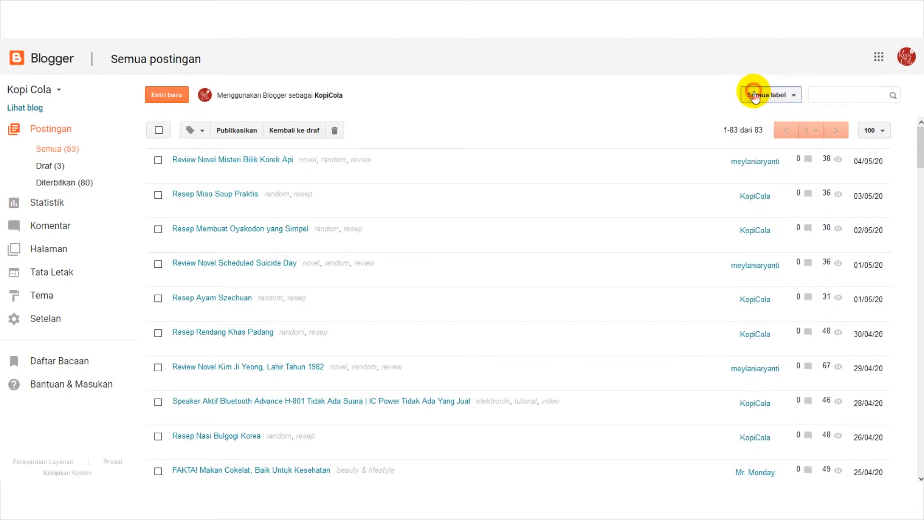
pyautogui.click(756, 95)
pyautogui.scroll(-5, 779, 216)
pyautogui.scroll(-4, 785, 260)
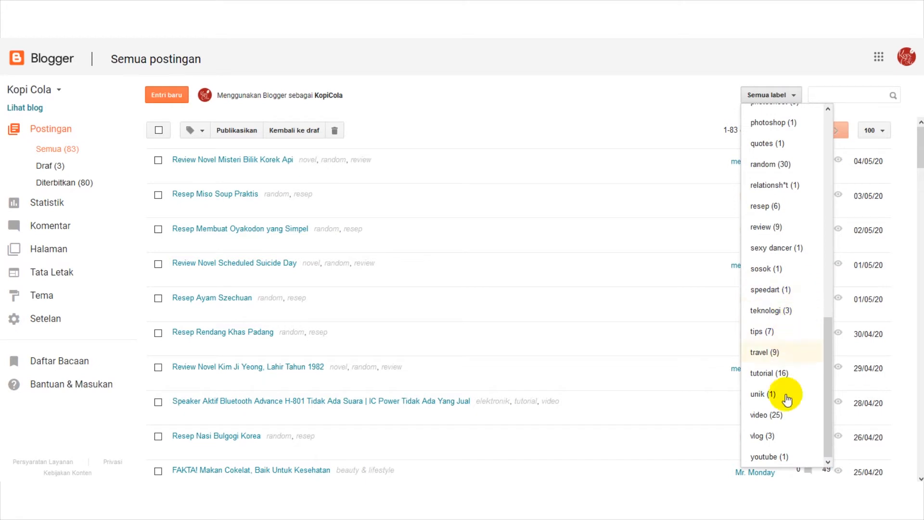
pyautogui.scroll(1, 780, 332)
pyautogui.scroll(10, 782, 322)
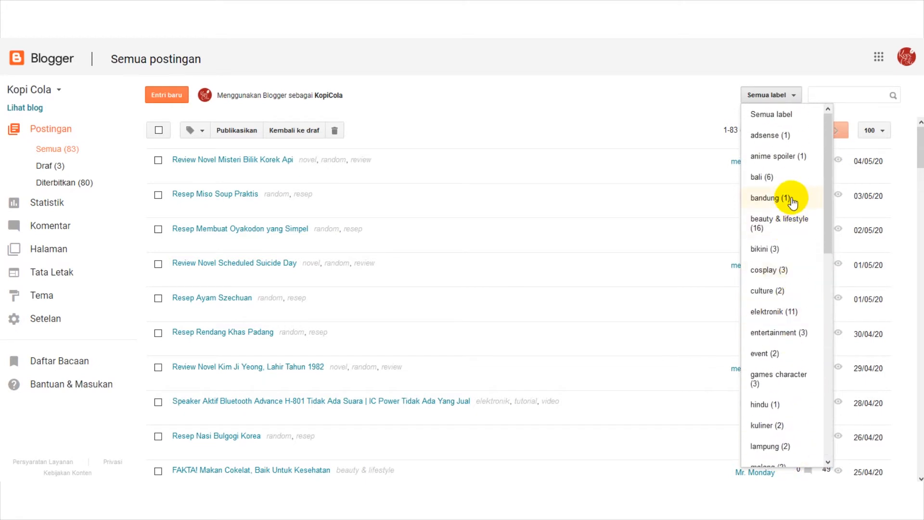
pyautogui.click(786, 220)
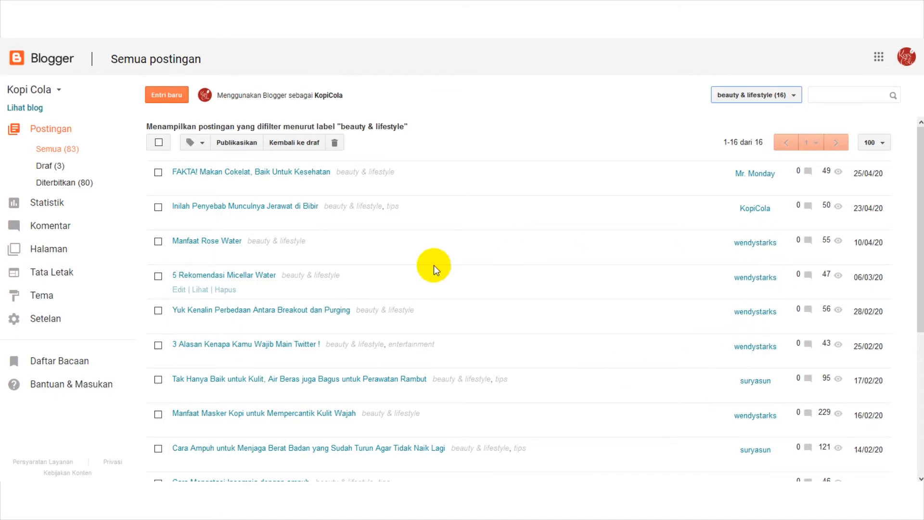
# Look through the filtered beauty & lifestyle posts and check the label filter choices
pyautogui.click(754, 95)
pyautogui.click(681, 116)
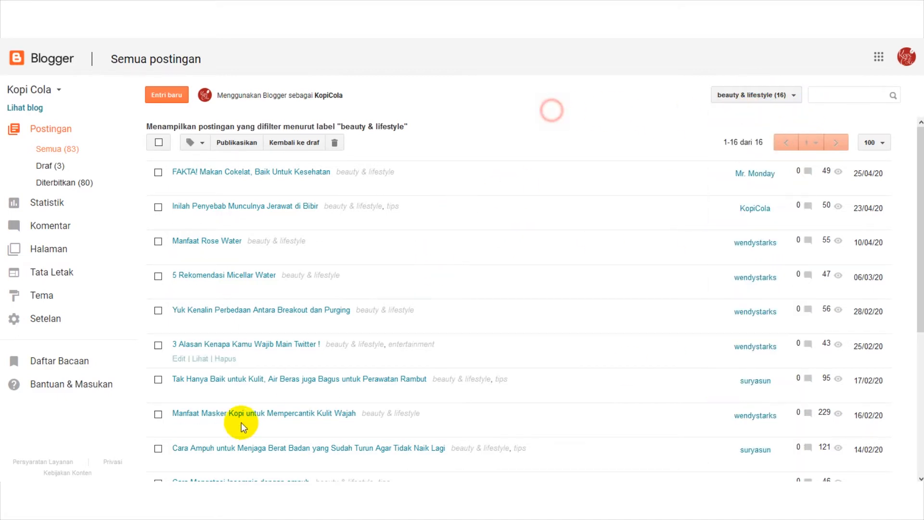
pyautogui.scroll(-5, 308, 296)
pyautogui.scroll(5, 625, 260)
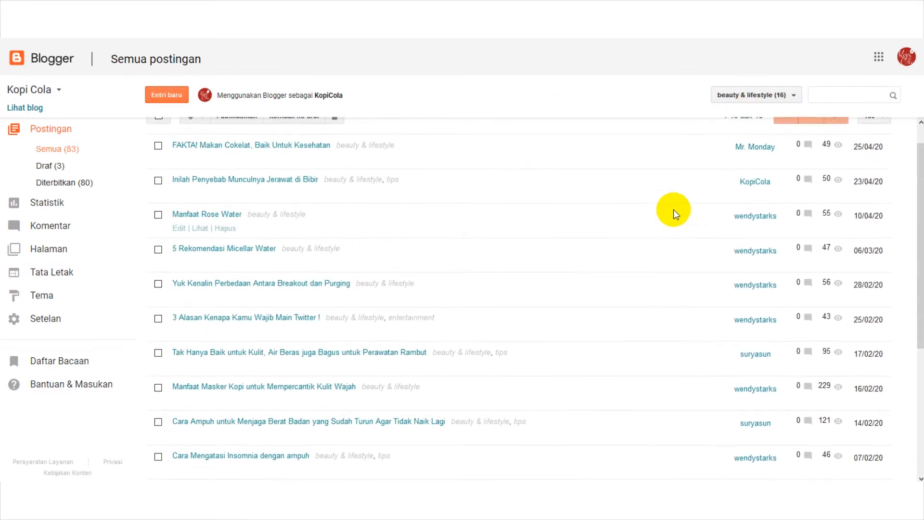
pyautogui.click(736, 95)
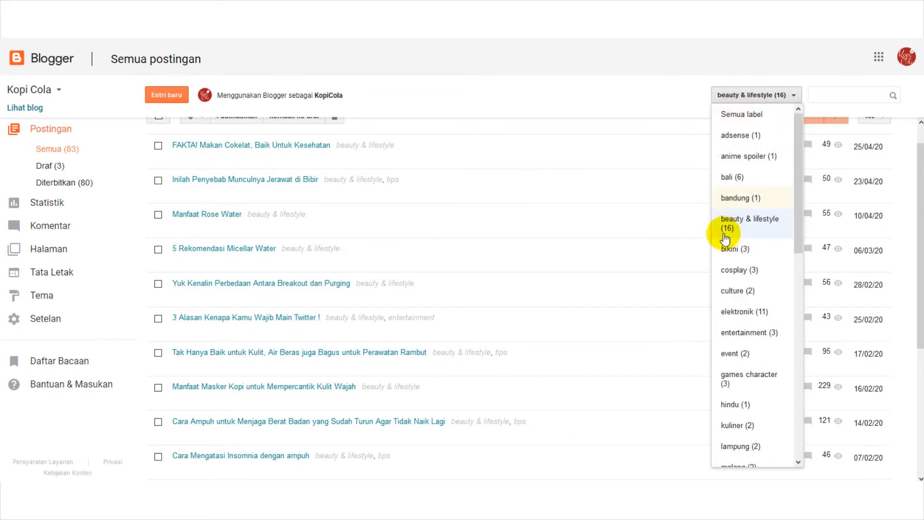
pyautogui.click(629, 97)
pyautogui.scroll(1, 619, 377)
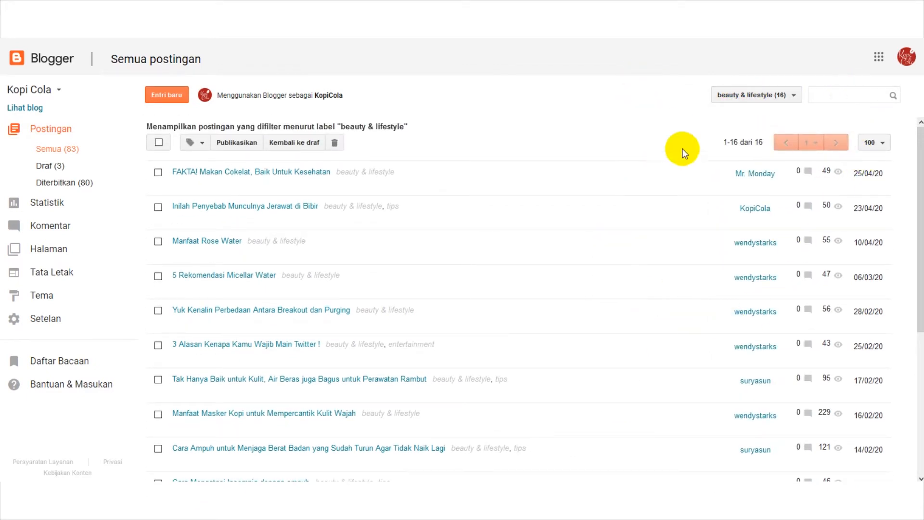
# Examine the posts-per-page options and scan the filtered post list from start to end
pyautogui.click(873, 142)
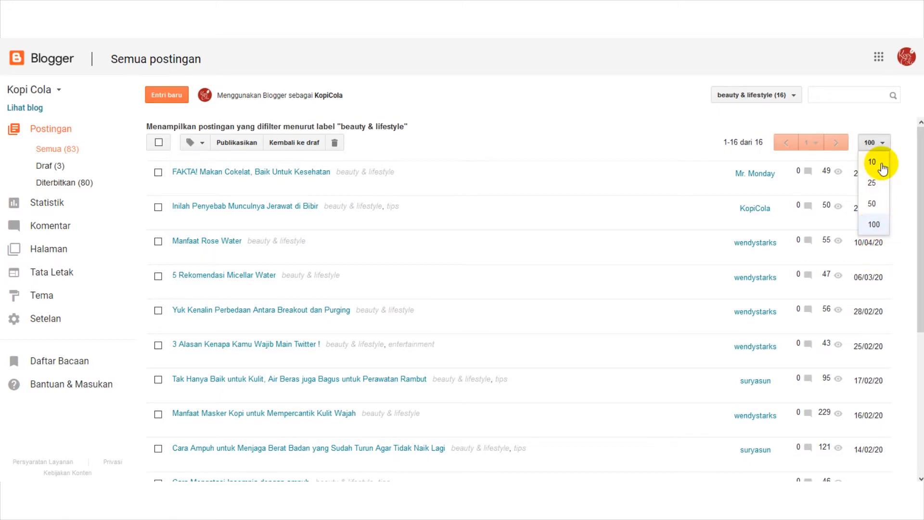
pyautogui.click(583, 139)
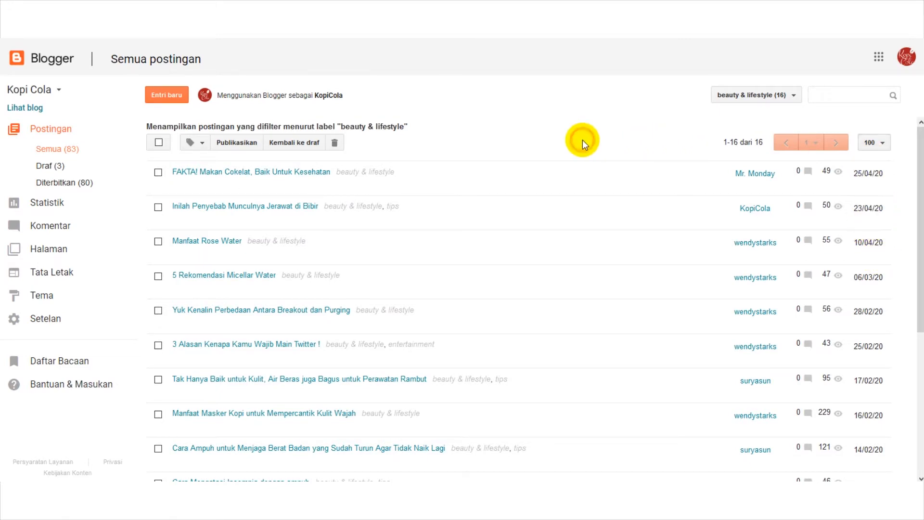
pyautogui.scroll(-5, 587, 312)
pyautogui.scroll(5, 513, 442)
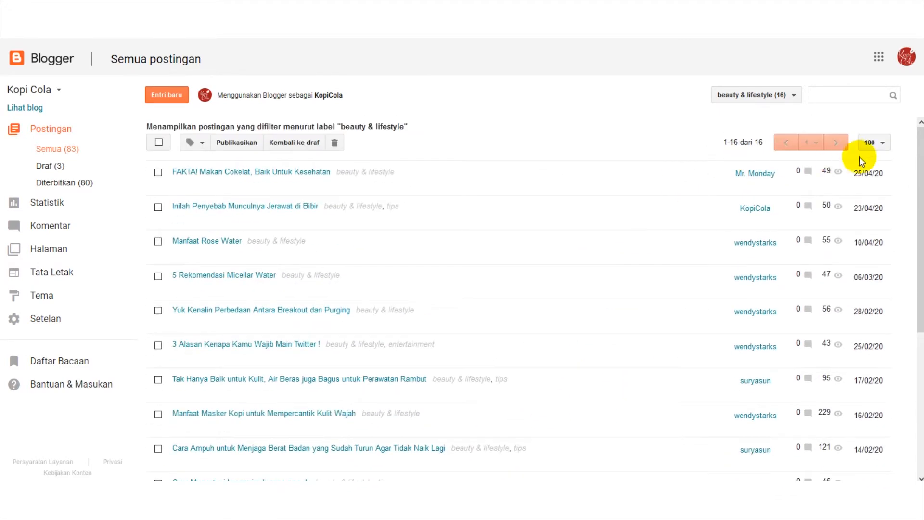
pyautogui.scroll(-5, 373, 431)
pyautogui.scroll(5, 738, 244)
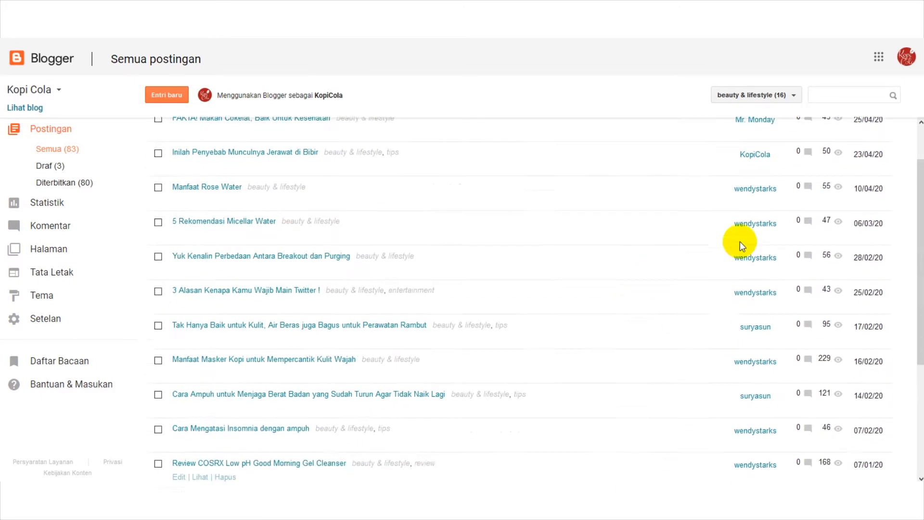
pyautogui.click(872, 150)
pyautogui.click(678, 144)
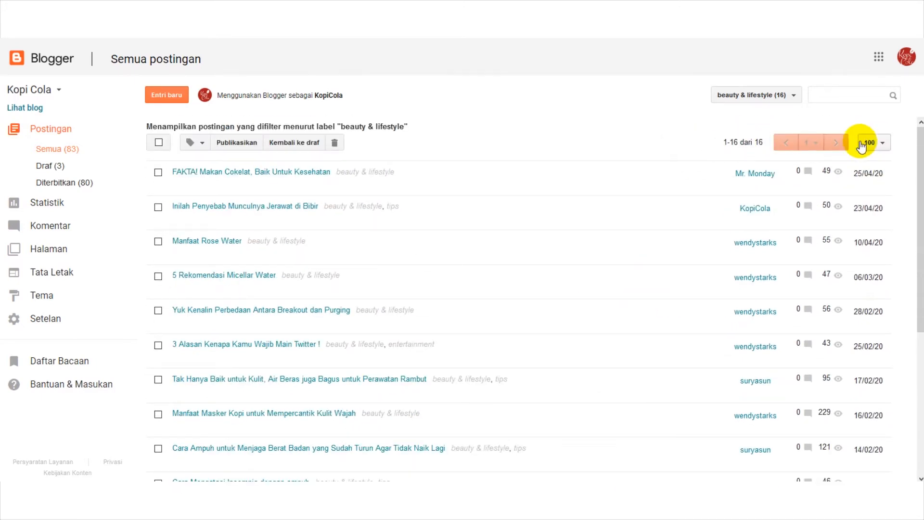
pyautogui.scroll(-5, 530, 409)
pyautogui.scroll(5, 408, 458)
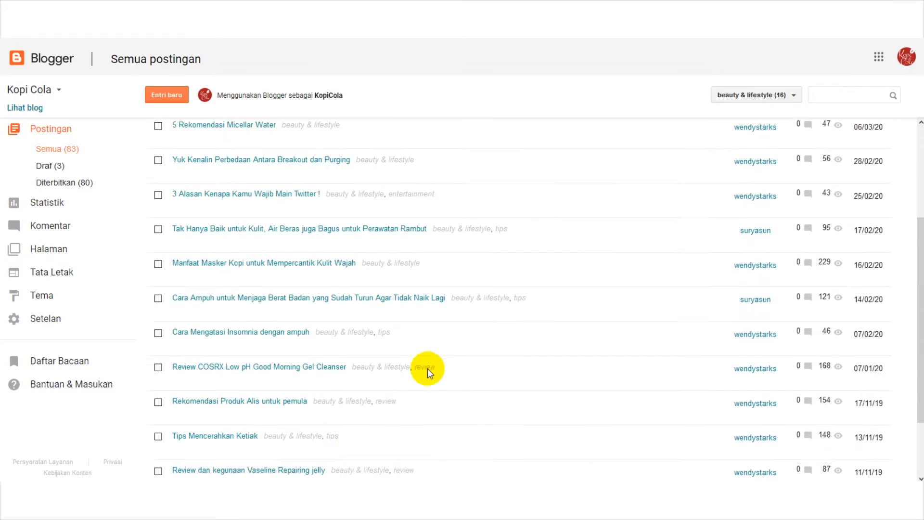
# Reset the post list's label filter to "Semua label"
pyautogui.click(751, 95)
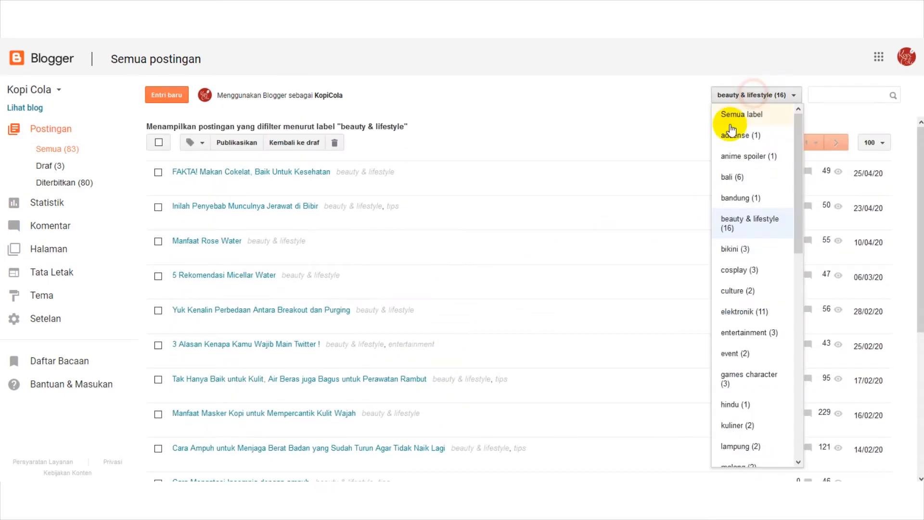
pyautogui.click(745, 117)
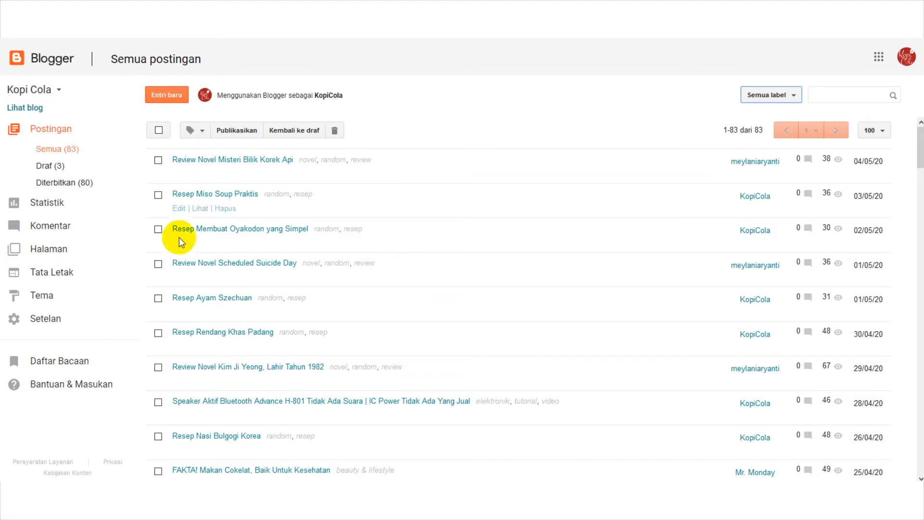
# Start a new blog post and switch its editor to HTML view and back to Compose view
pyautogui.click(157, 97)
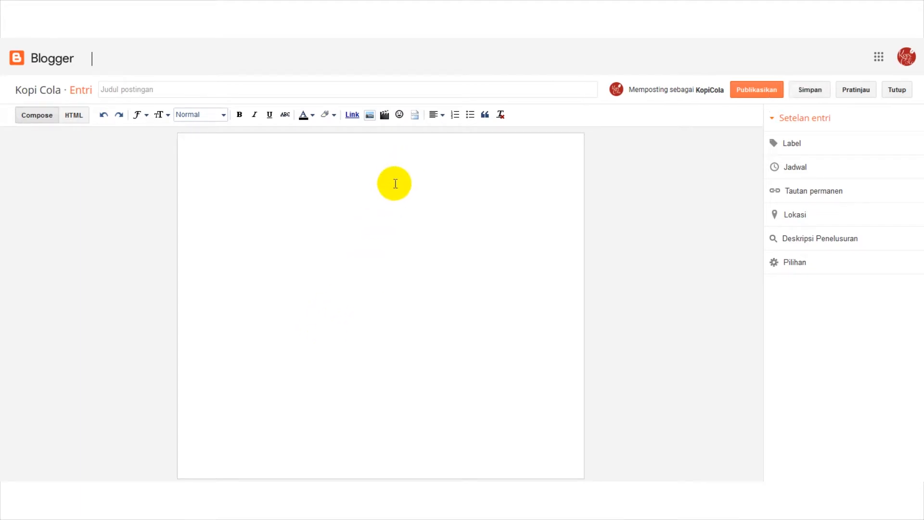
pyautogui.click(163, 88)
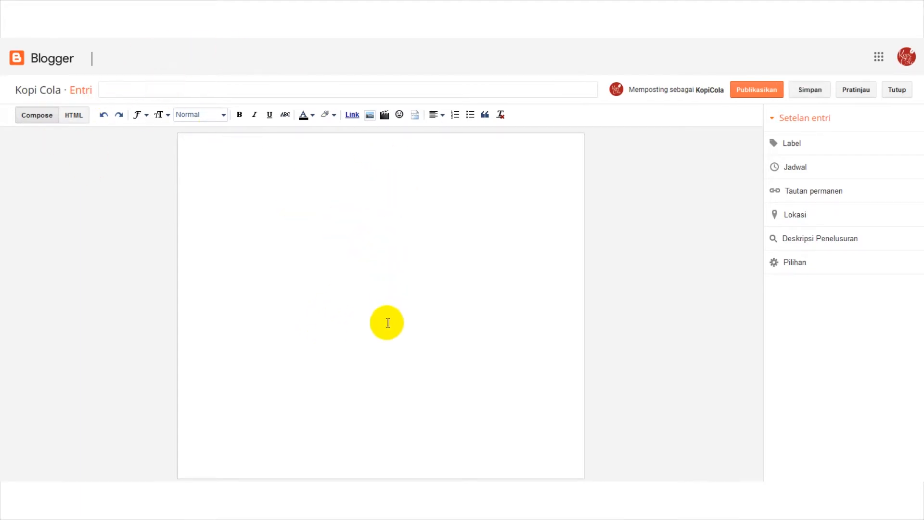
pyautogui.click(316, 201)
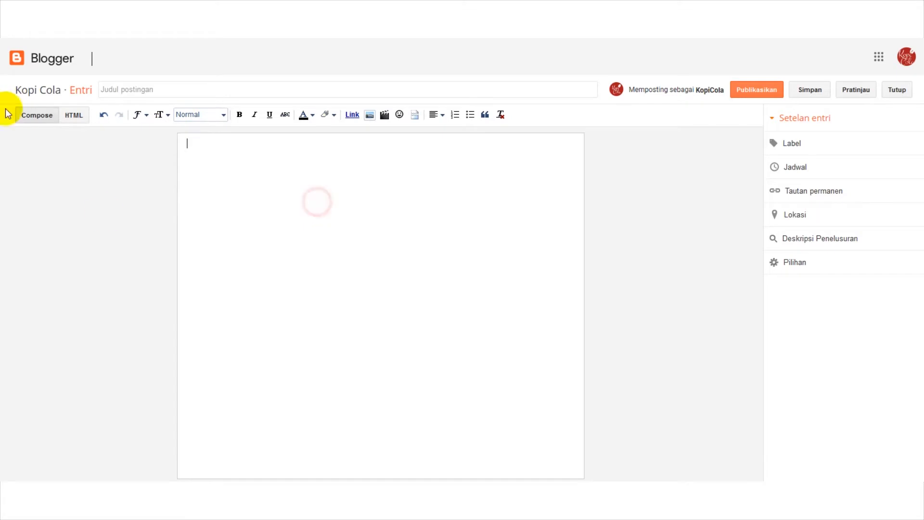
pyautogui.click(73, 115)
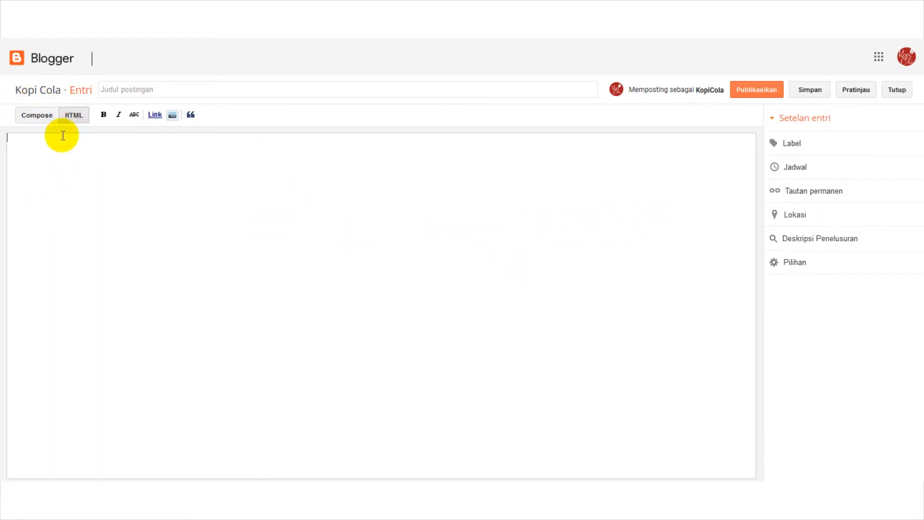
pyautogui.click(32, 115)
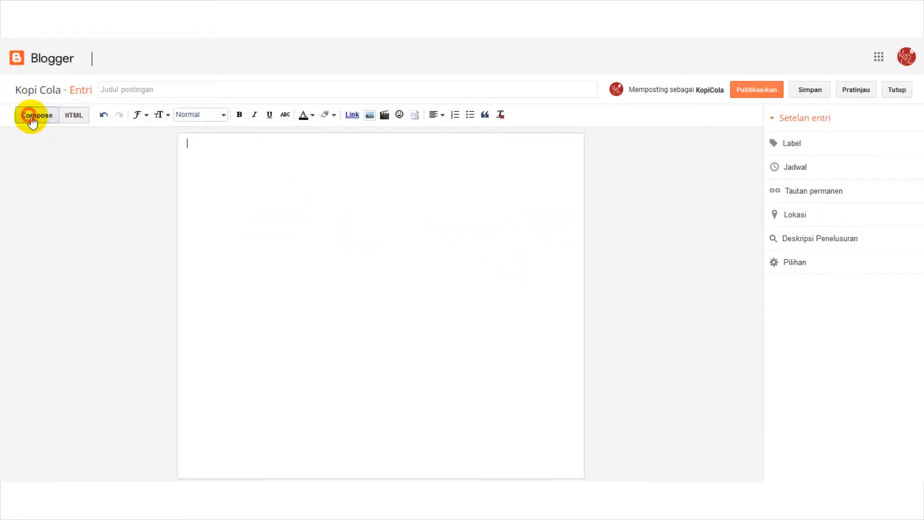
# Fill the post body with four test lines starting "testing satu dua blahsksk" and add the labels adsense, anime spoiler, bandung and beauty & lifestyle
pyautogui.click(347, 260)
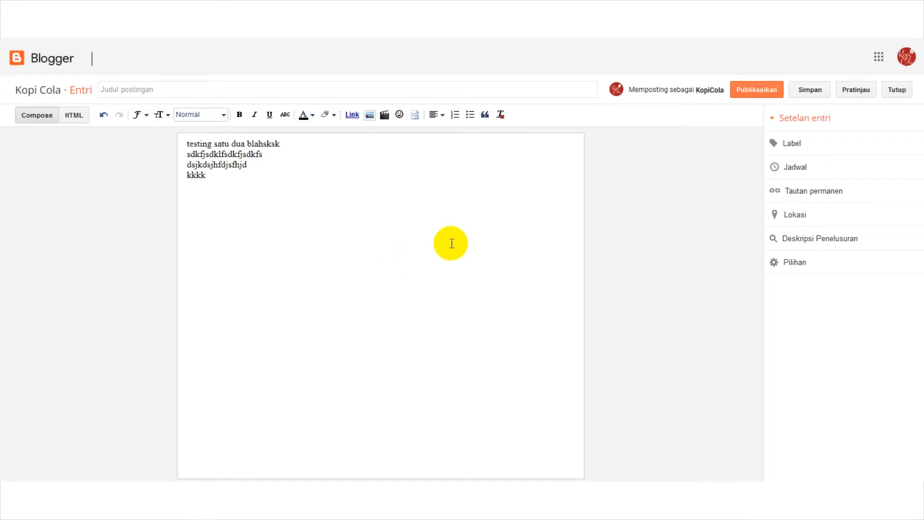
pyautogui.click(796, 144)
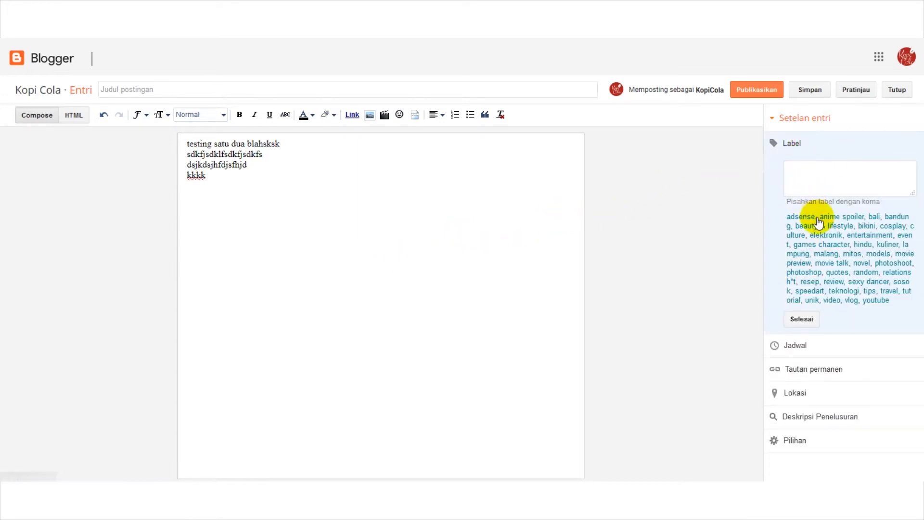
pyautogui.click(801, 217)
pyautogui.click(810, 288)
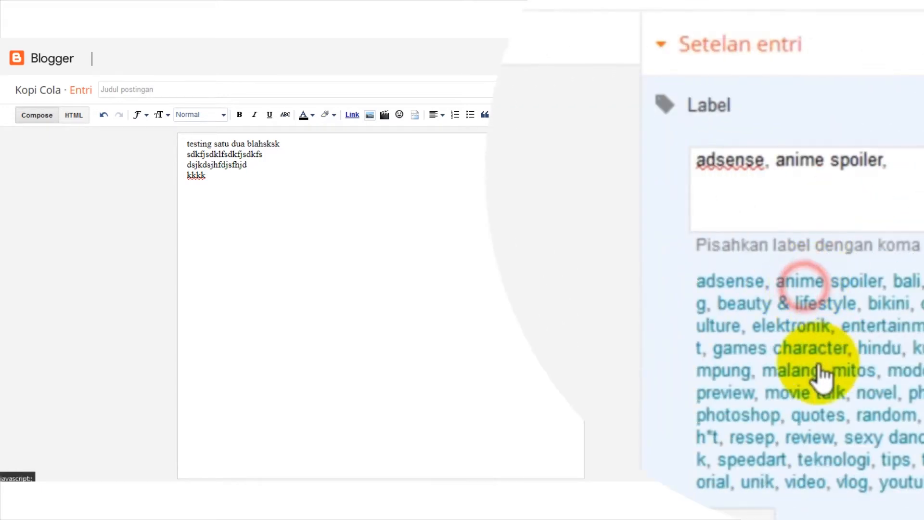
pyautogui.click(921, 280)
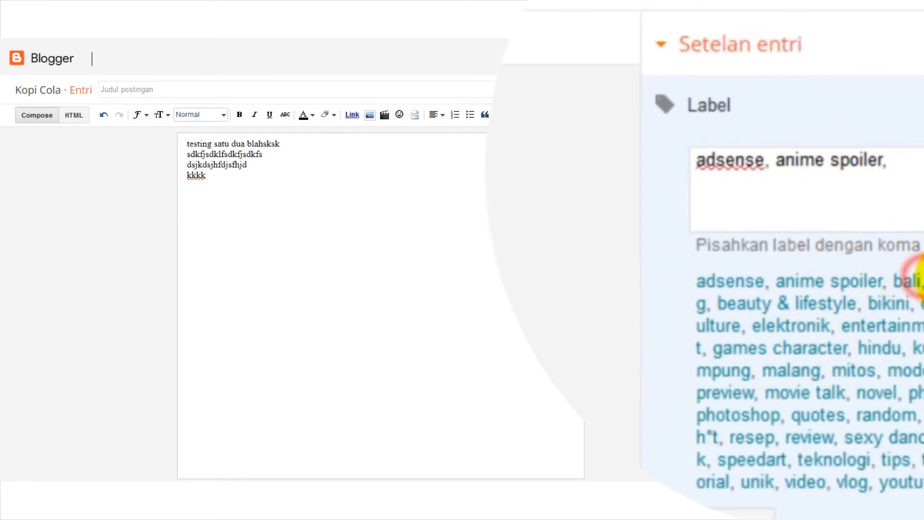
pyautogui.click(724, 304)
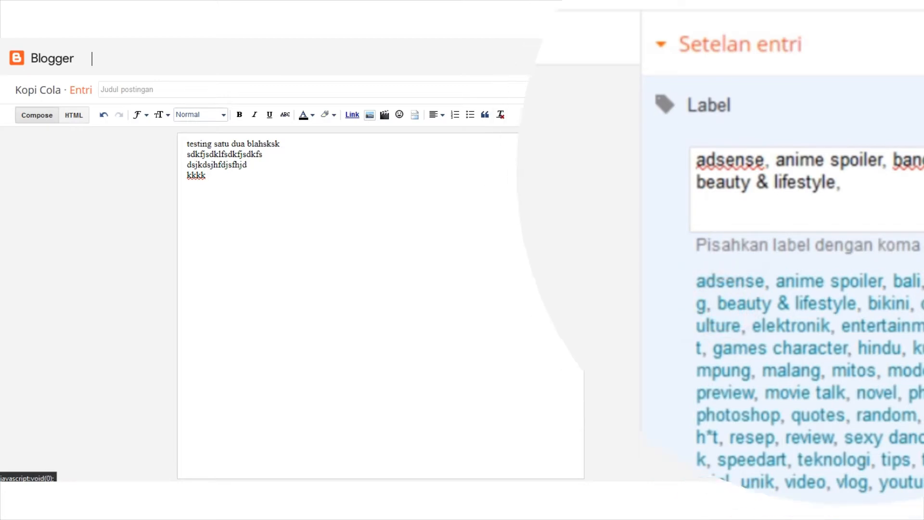
# Check the post schedule's date-and-time option, return it to Otomatis, and view the permalink options
pyautogui.click(810, 189)
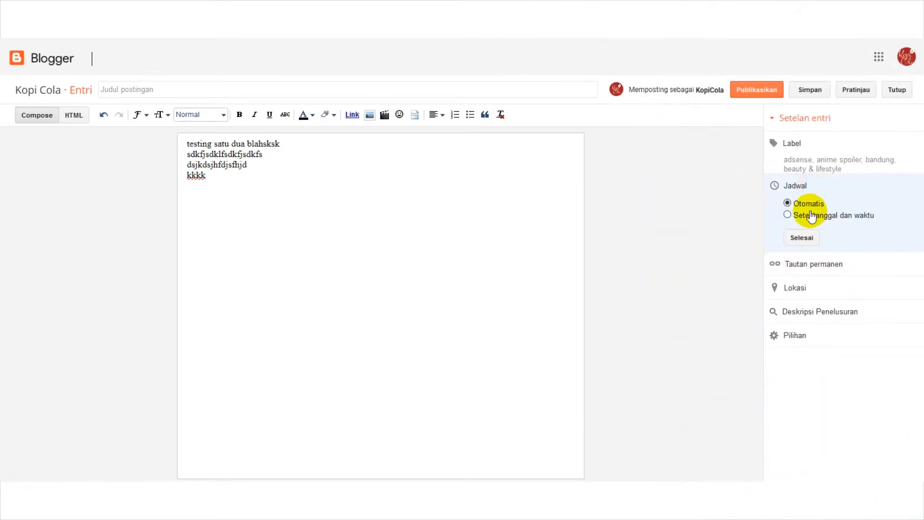
pyautogui.click(812, 223)
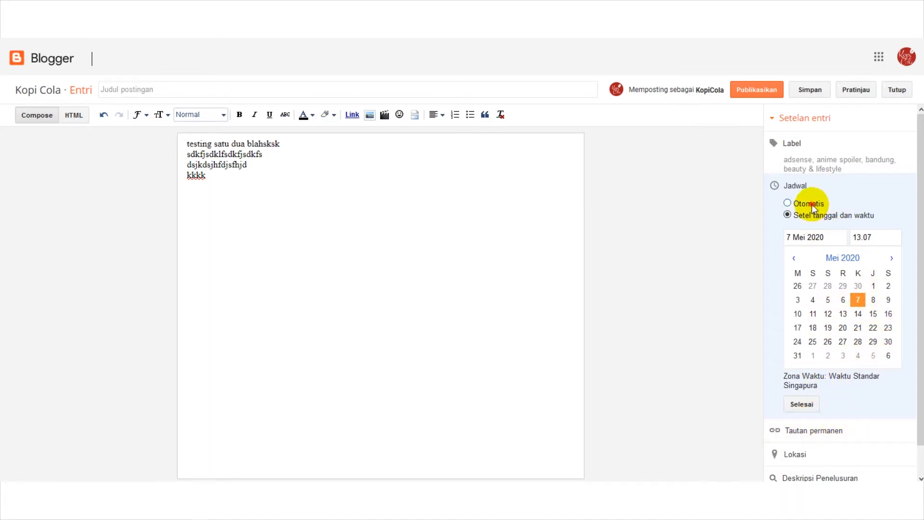
pyautogui.click(811, 204)
pyautogui.click(809, 263)
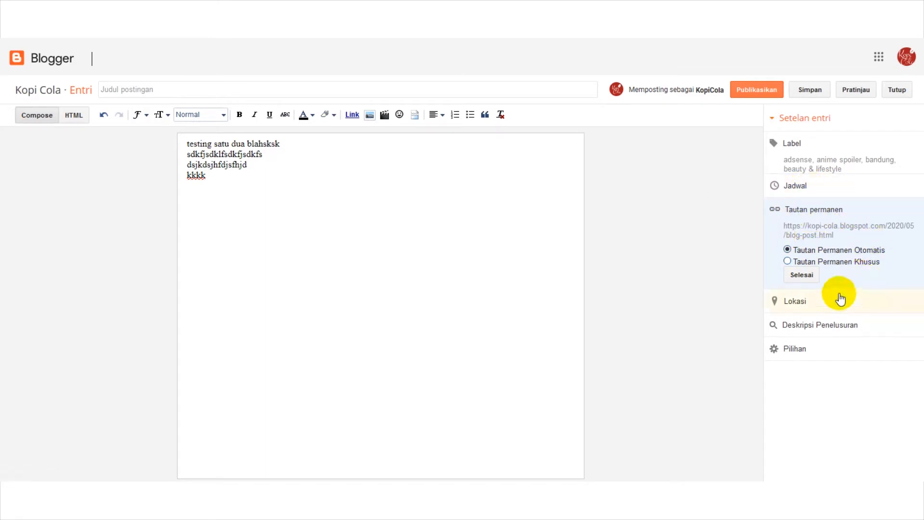
# Search for "bali" as the post's location, inspect it on the map and save Bali, Indonesia
pyautogui.click(817, 301)
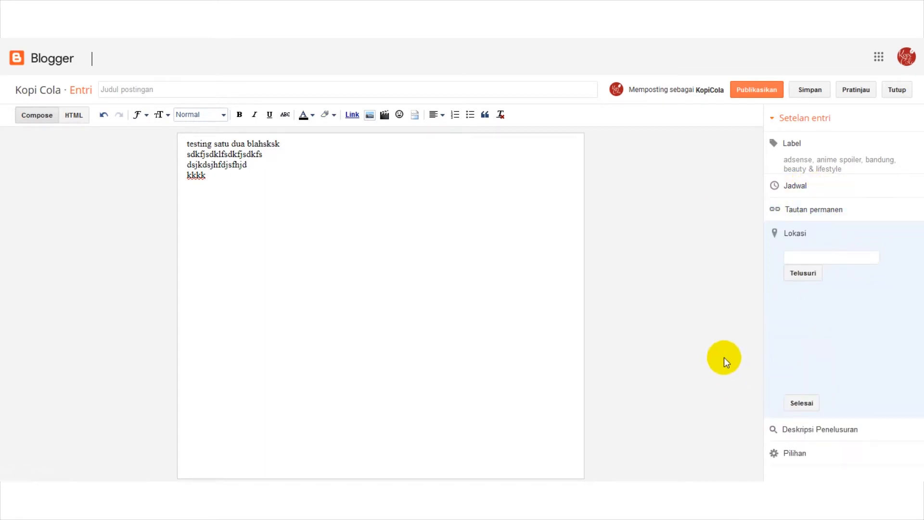
pyautogui.click(836, 258)
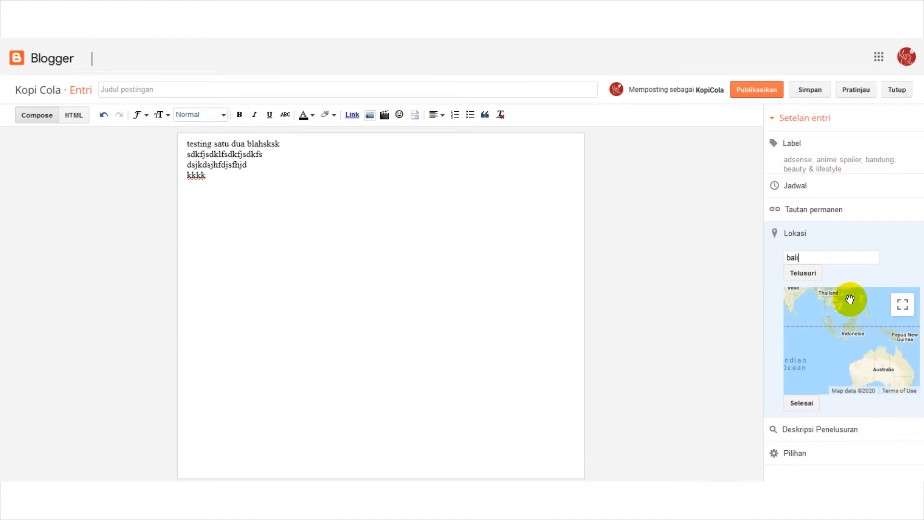
pyautogui.click(815, 273)
pyautogui.scroll(2, 852, 378)
pyautogui.scroll(1, 850, 356)
pyautogui.moveTo(842, 332); pyautogui.dragTo(904, 401)
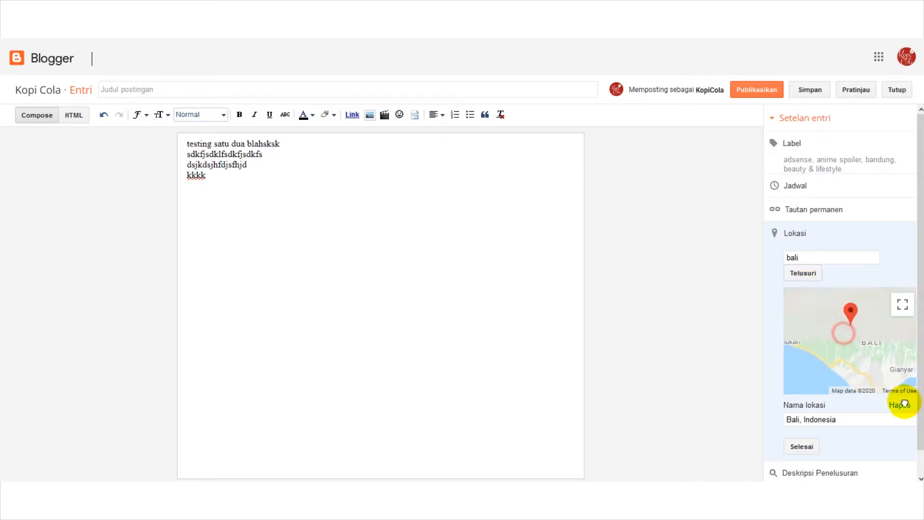
pyautogui.scroll(1, 861, 341)
pyautogui.scroll(-1, 827, 351)
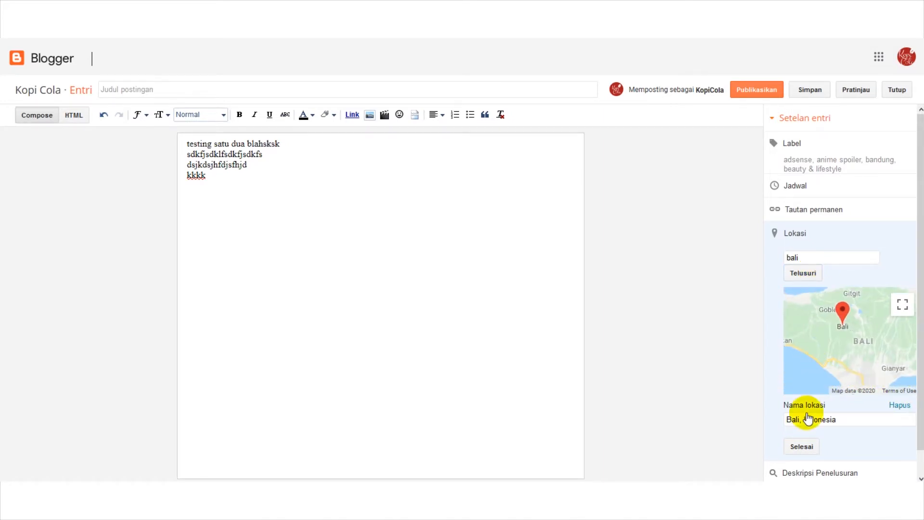
pyautogui.click(801, 445)
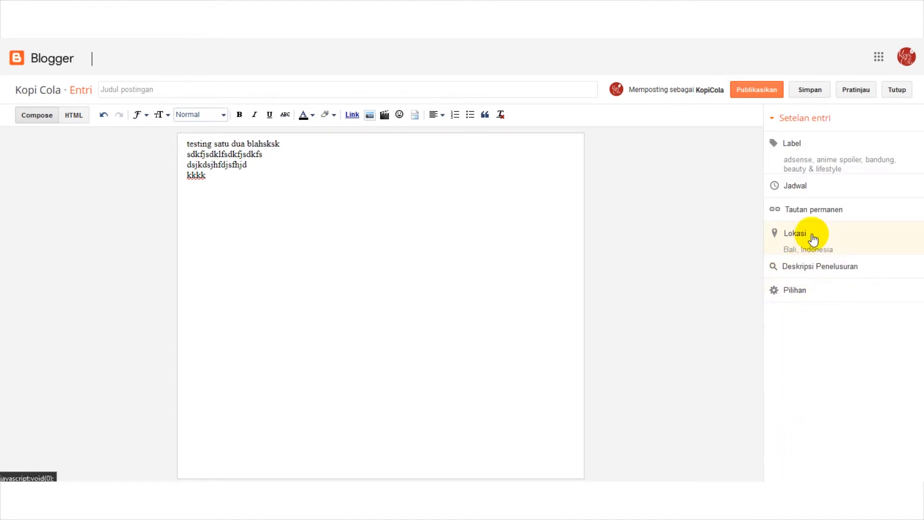
# View the post's search description field and its options for reader comments, writing mode and line breaks
pyautogui.click(842, 266)
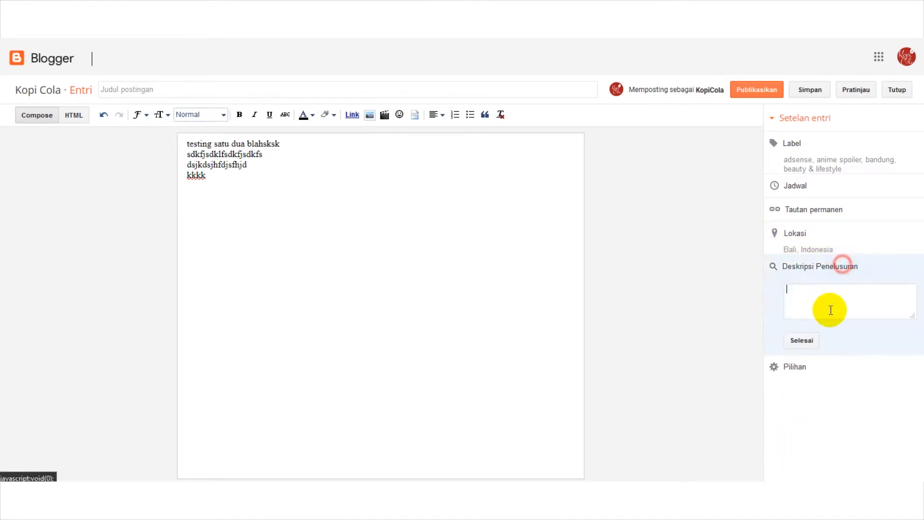
pyautogui.click(800, 376)
pyautogui.click(381, 254)
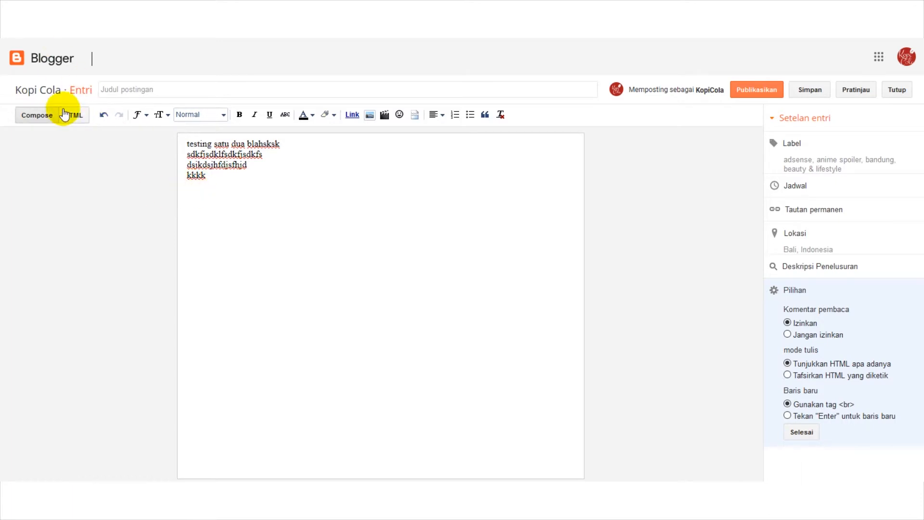
# Switch the test post to HTML view and examine the markup of its text lines
pyautogui.click(274, 190)
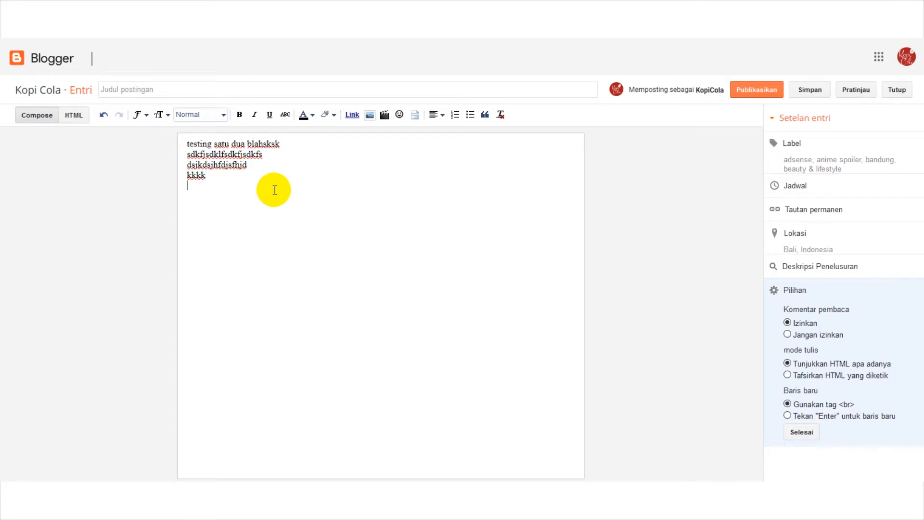
pyautogui.click(79, 117)
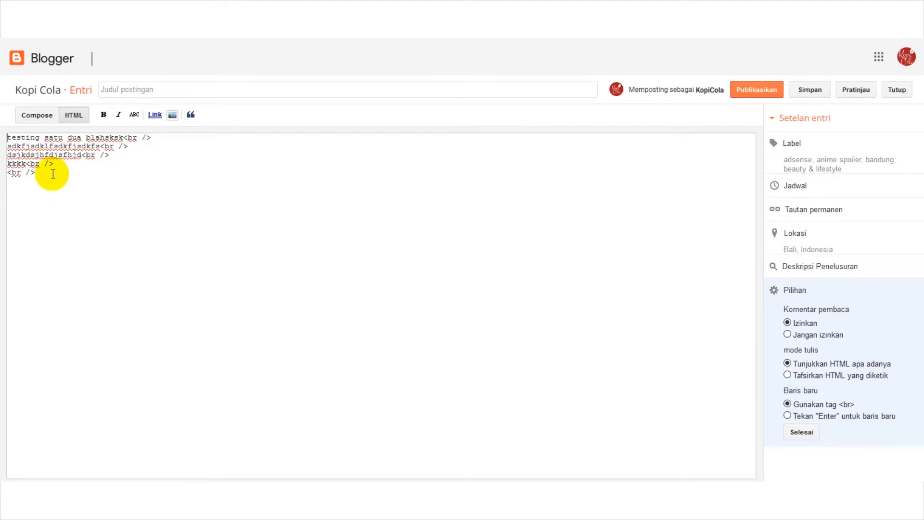
pyautogui.moveTo(50, 173); pyautogui.dragTo(2, 95)
pyautogui.moveTo(56, 178); pyautogui.dragTo(25, 153)
pyautogui.moveTo(84, 182); pyautogui.dragTo(4, 132)
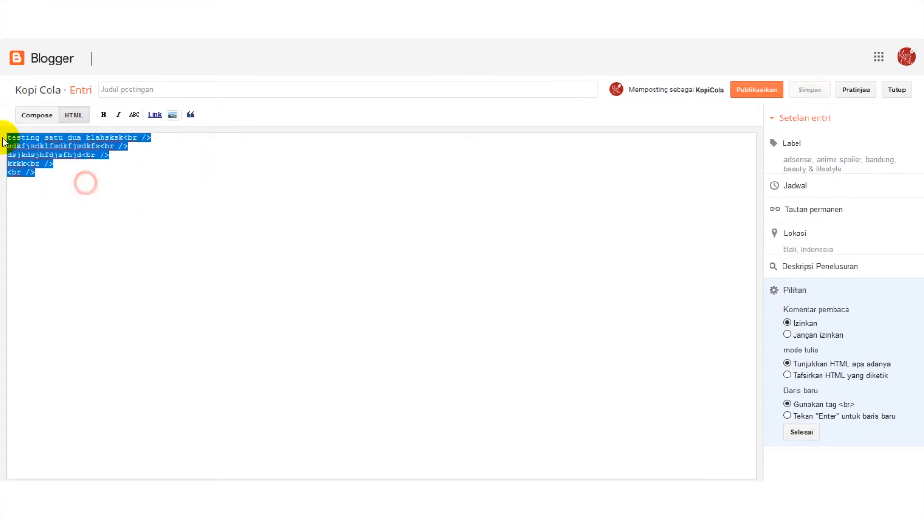
pyautogui.moveTo(112, 191); pyautogui.dragTo(2, 147)
pyautogui.moveTo(124, 180); pyautogui.dragTo(59, 131)
pyautogui.click(174, 208)
# Add <b>hai</b> as the last line of the HTML, check it in Compose view and return to HTML view
pyautogui.click(99, 180)
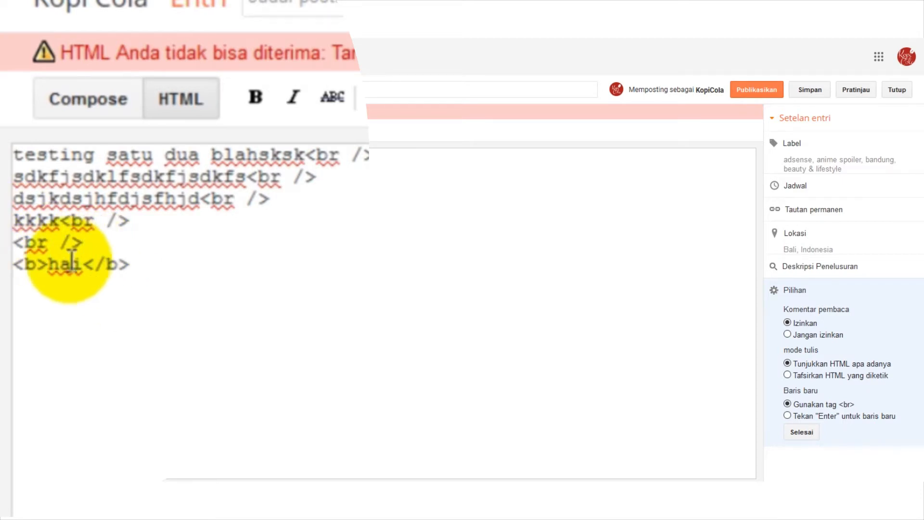
pyautogui.click(90, 100)
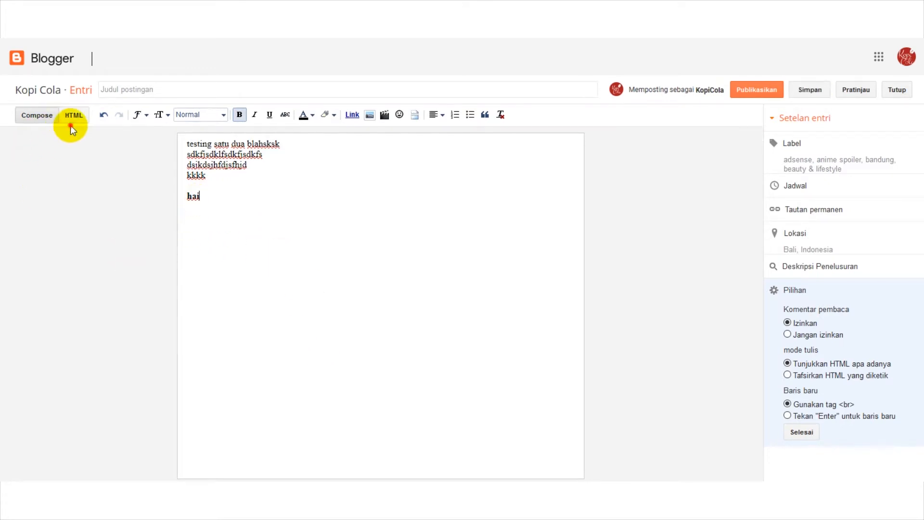
pyautogui.click(74, 115)
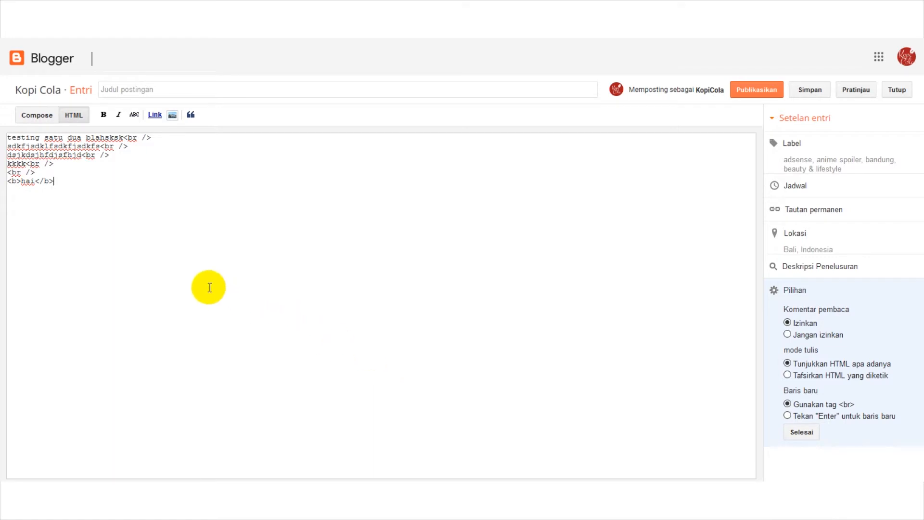
# Examine the <br /> line-break tag and the <b> tags around "hai" in the post's HTML
pyautogui.click(89, 187)
pyautogui.press('Return')
pyautogui.click(112, 193)
pyautogui.hotkey('ctrl', 'a')
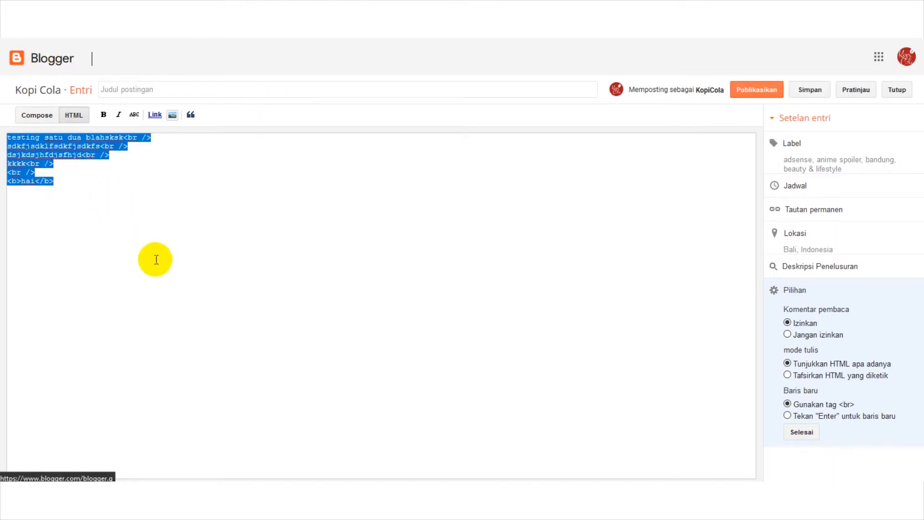
pyautogui.click(175, 193)
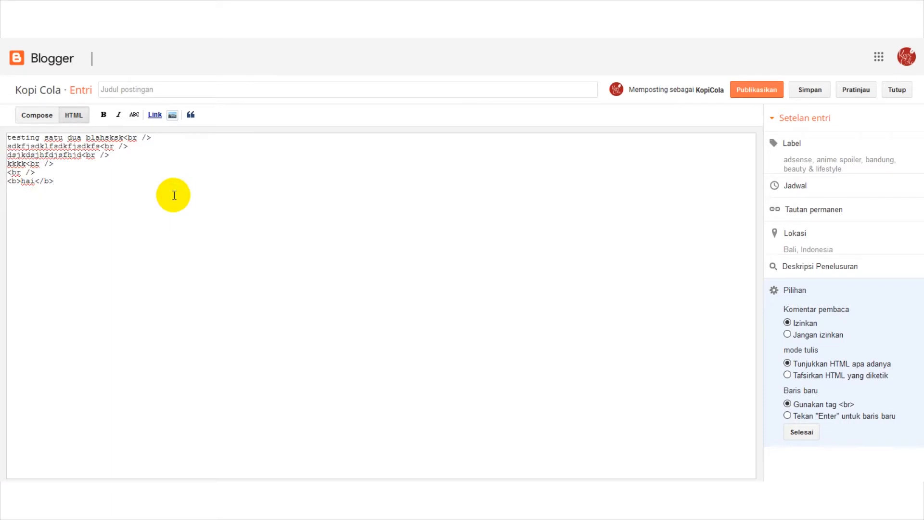
pyautogui.tripleClick(55, 173)
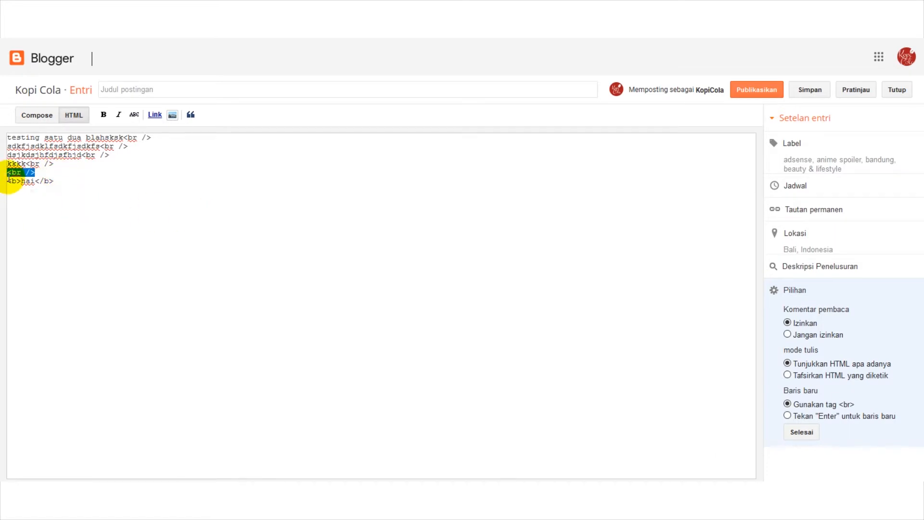
pyautogui.click(26, 177)
pyautogui.moveTo(17, 181); pyautogui.dragTo(2, 157)
pyautogui.moveTo(35, 186); pyautogui.dragTo(3, 182)
pyautogui.click(68, 181)
pyautogui.tripleClick(48, 182)
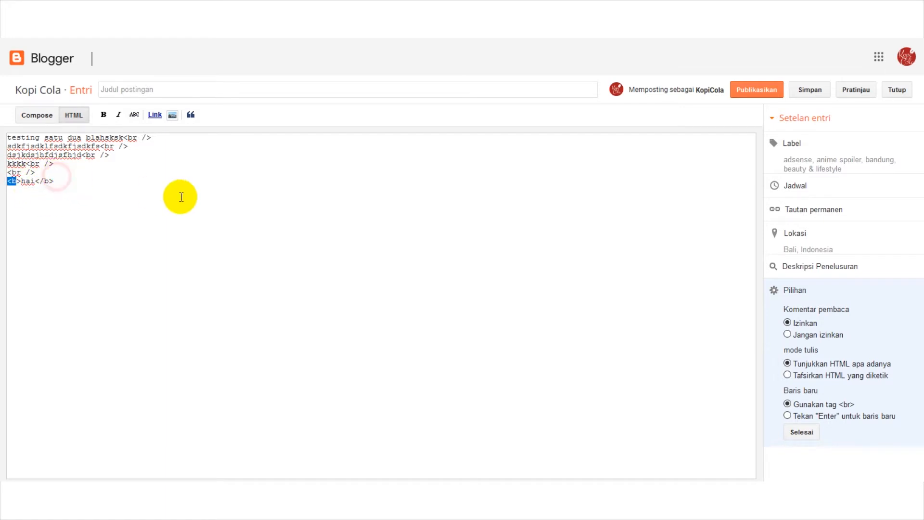
pyautogui.click(22, 181)
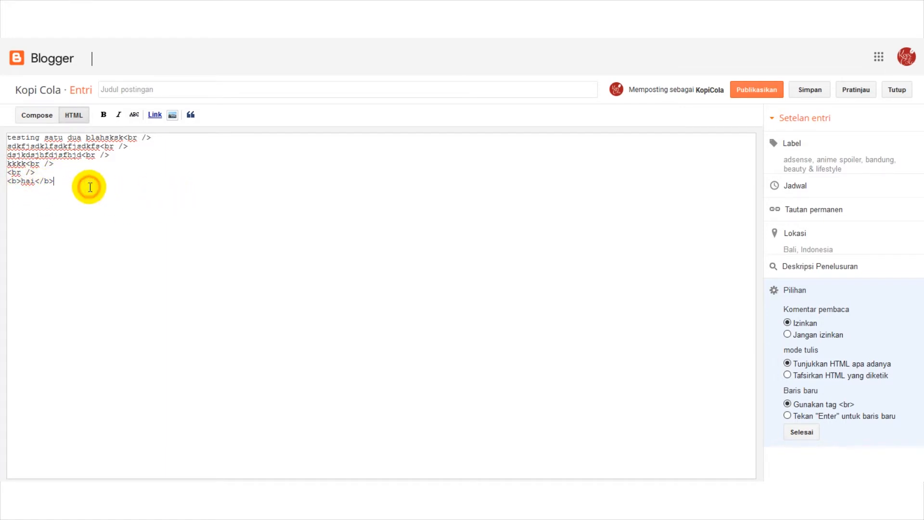
# Close the test post's editor and open the post "Resep Membuat Oyakodon yang Simpel" for editing
pyautogui.click(907, 91)
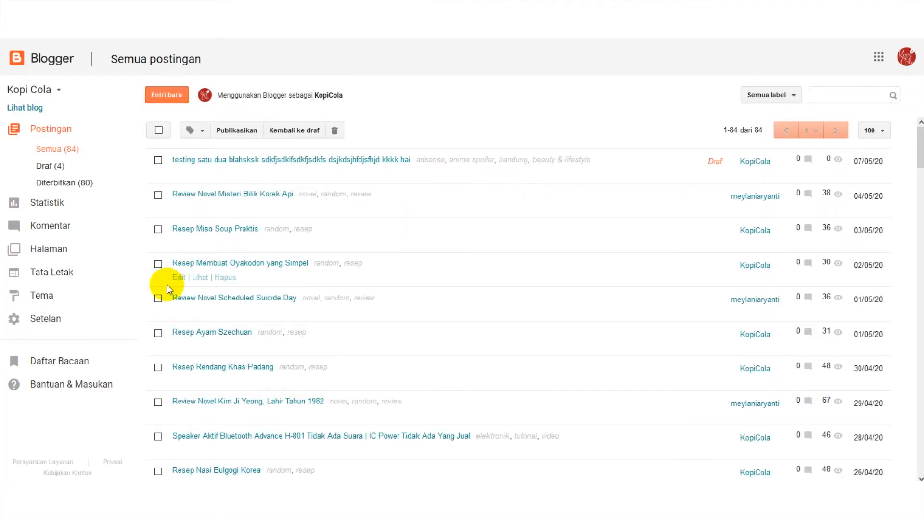
pyautogui.scroll(-1, 253, 272)
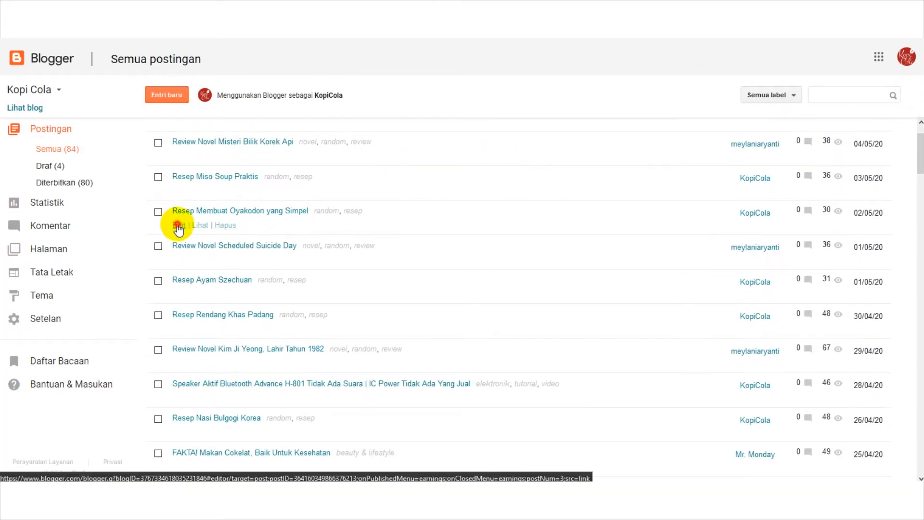
pyautogui.click(166, 211)
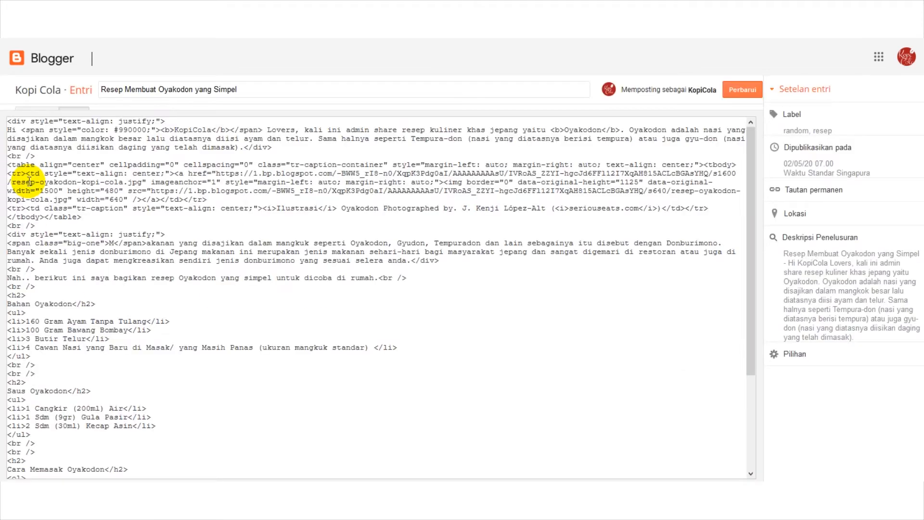
# Examine the list, heading and line-break tags in the Oyakodon recipe's HTML code
pyautogui.scroll(-2, 56, 325)
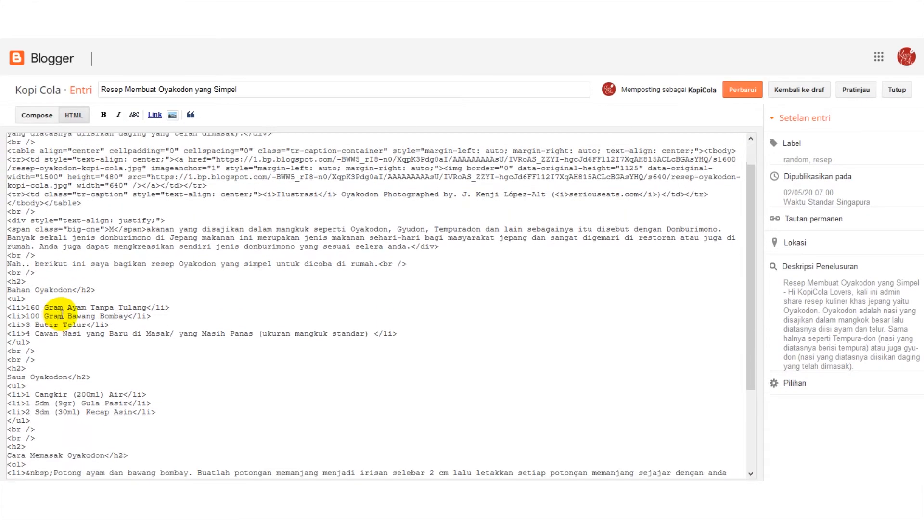
pyautogui.moveTo(22, 278)
pyautogui.mouseDown()
pyautogui.moveTo(46, 311)
pyautogui.moveTo(72, 394)
pyautogui.mouseUp()
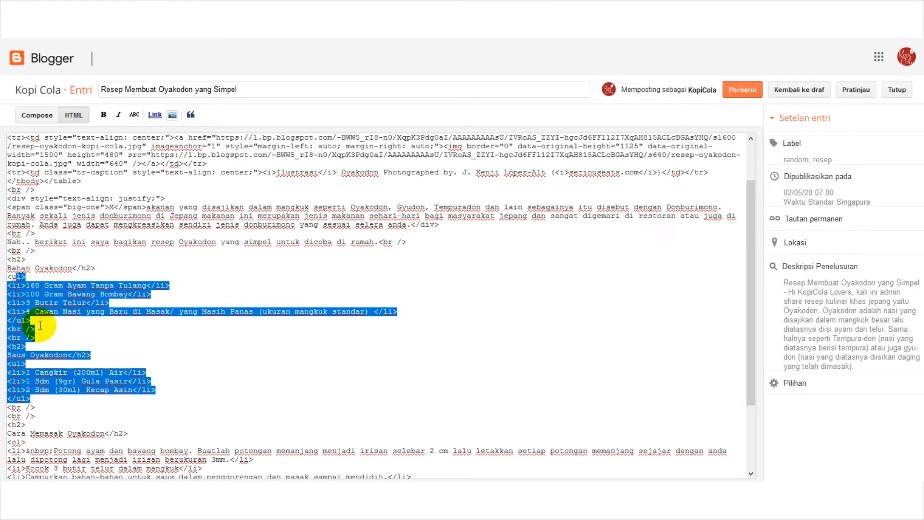
pyautogui.click(41, 339)
pyautogui.scroll(-3, 52, 379)
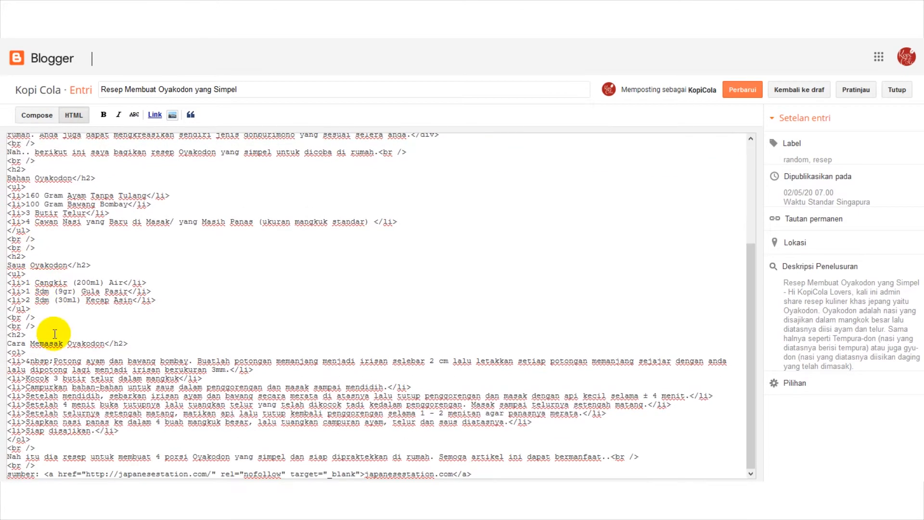
pyautogui.moveTo(35, 327); pyautogui.dragTo(3, 218)
pyautogui.click(70, 315)
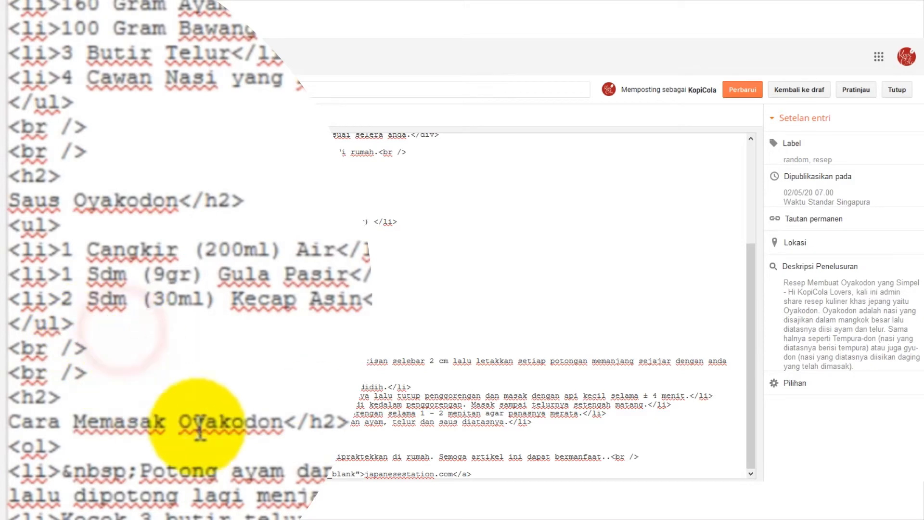
# Switch the Oyakodon recipe to Compose view and look through its formatted headings and lists
pyautogui.scroll(15, 144, 347)
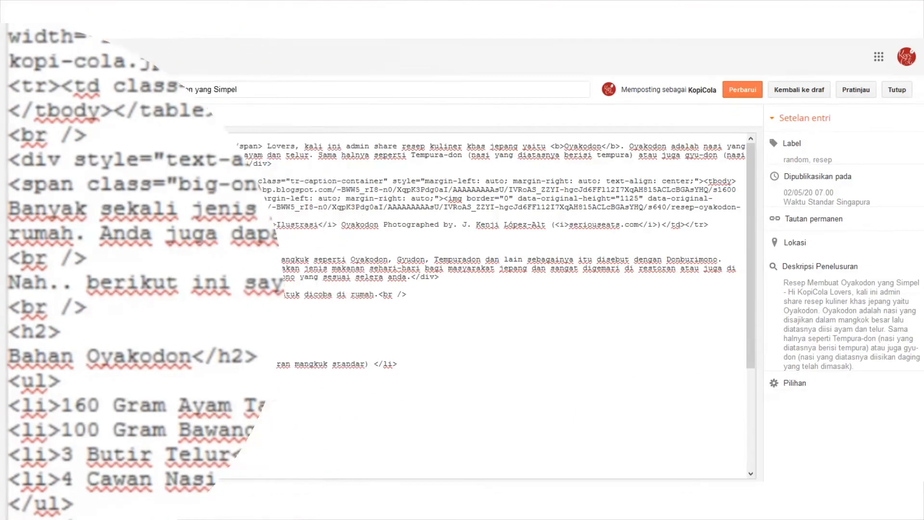
pyautogui.click(31, 115)
pyautogui.scroll(-12, 409, 255)
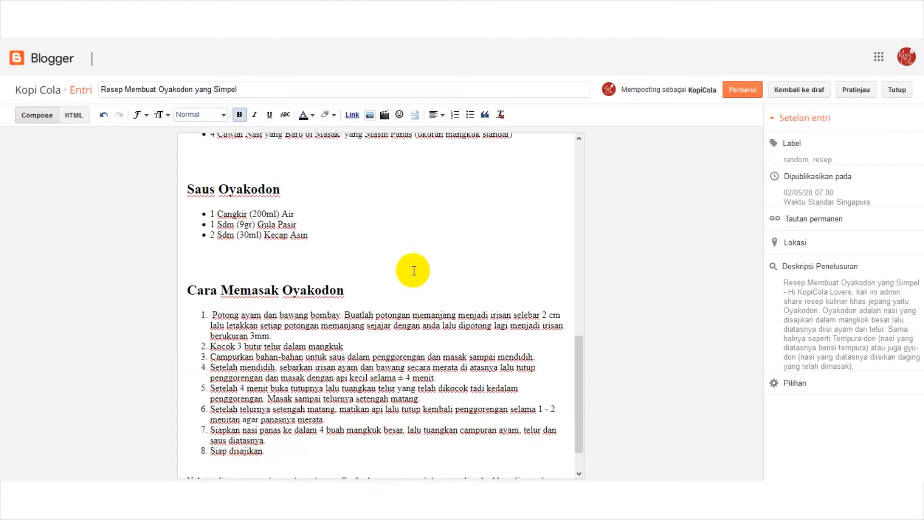
# View the paragraph alignment options for the Oyakodon post's opening paragraph
pyautogui.scroll(12, 426, 324)
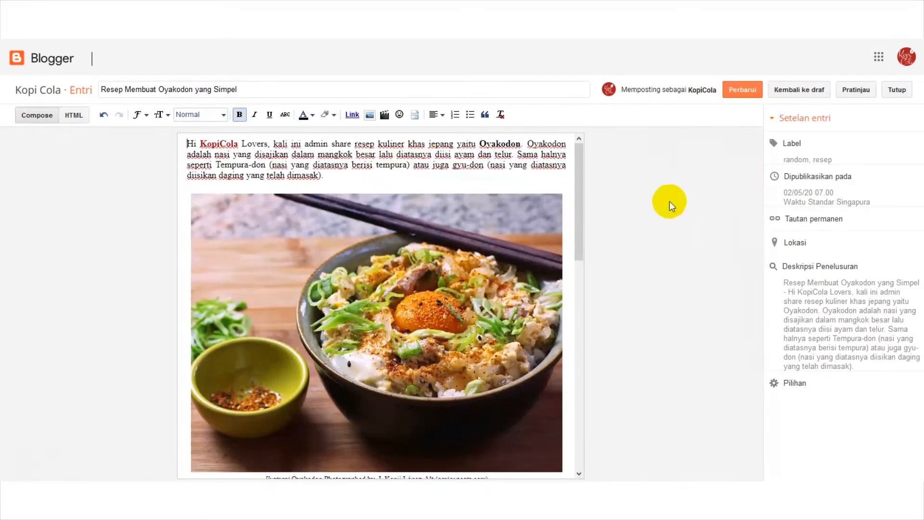
pyautogui.click(436, 114)
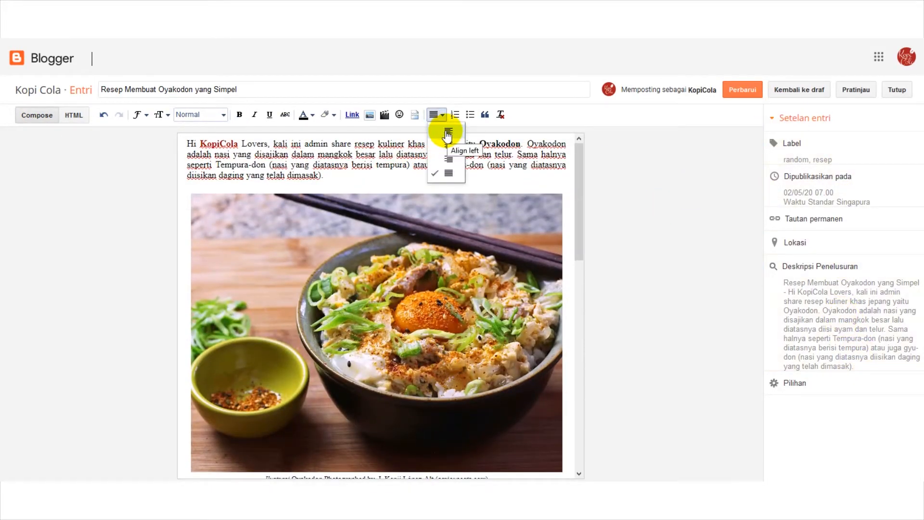
pyautogui.tripleClick(349, 178)
# Select the Oyakodon photo to view its size, alignment, caption and removal options, and deselect it
pyautogui.scroll(-4, 475, 221)
pyautogui.scroll(3, 476, 226)
pyautogui.click(380, 301)
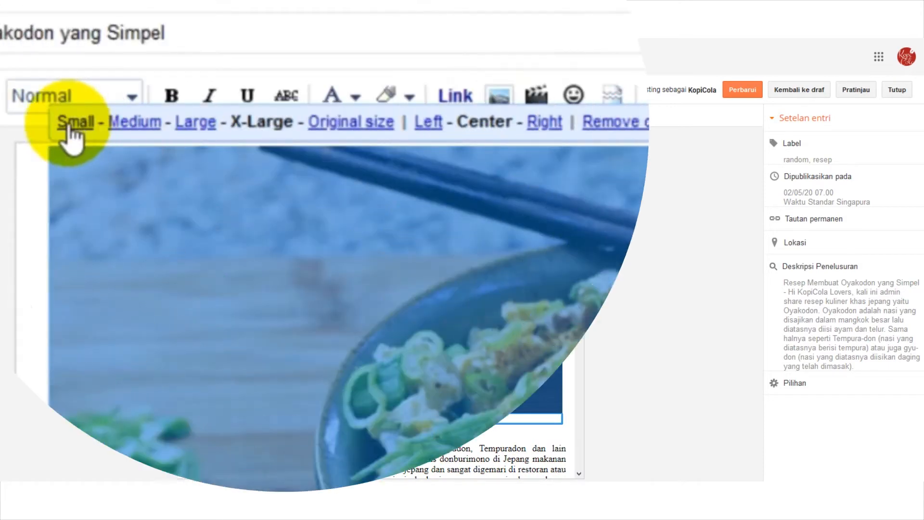
pyautogui.scroll(3, 289, 250)
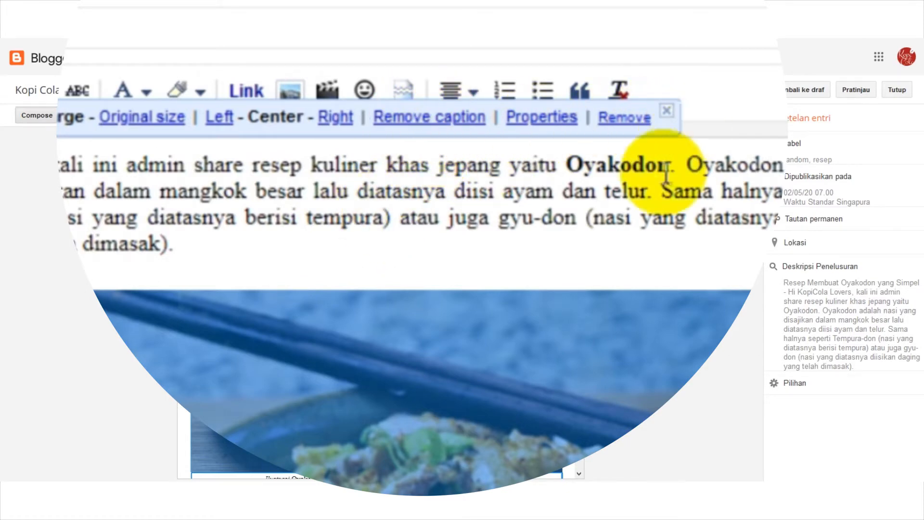
pyautogui.click(508, 176)
# Look through the recipe body, the Insert jump break tool and the available fonts without changing the text
pyautogui.scroll(-12, 495, 270)
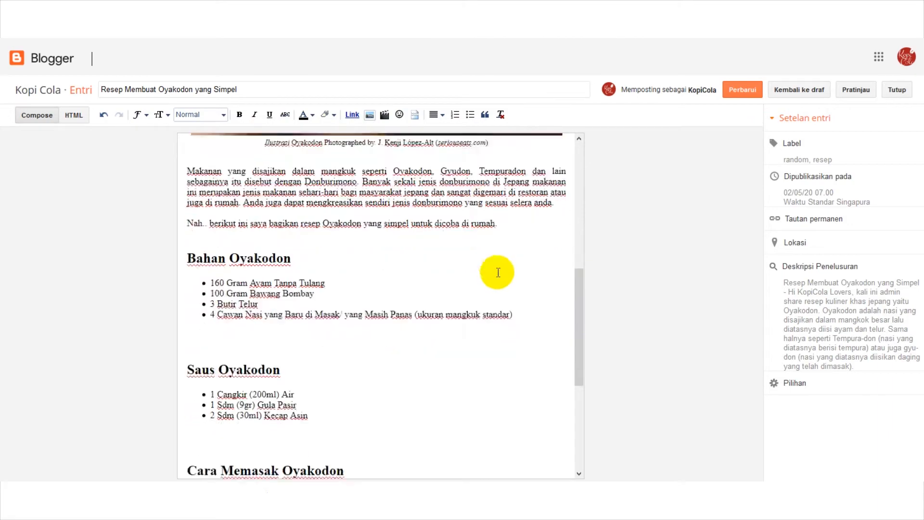
pyautogui.scroll(15, 561, 278)
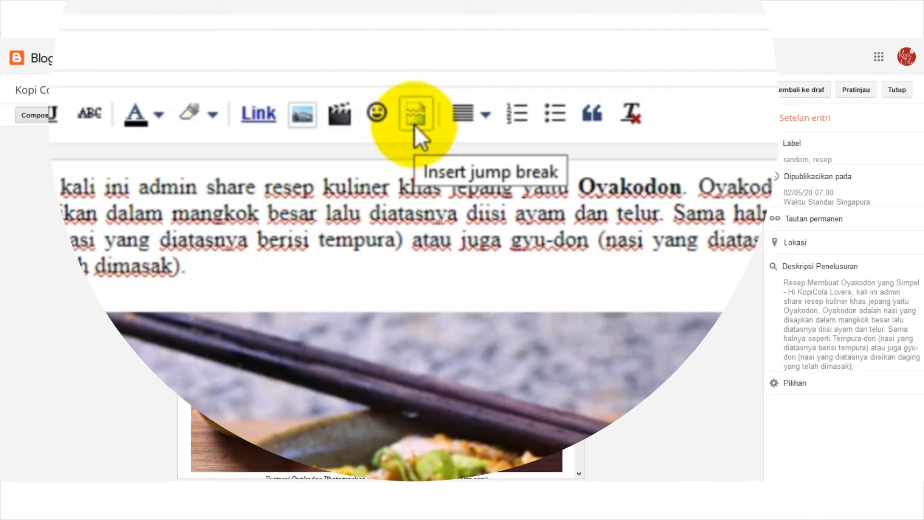
pyautogui.scroll(-15, 427, 250)
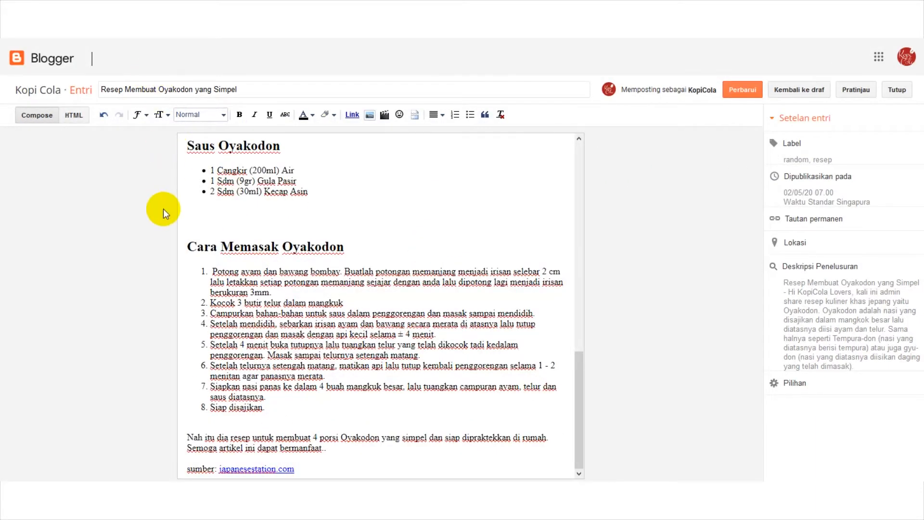
pyautogui.scroll(6, 163, 209)
pyautogui.click(138, 114)
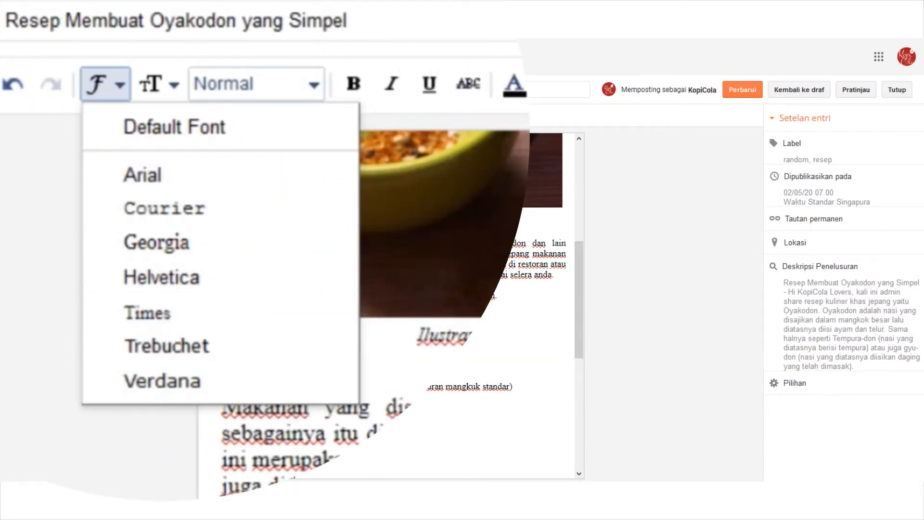
pyautogui.click(524, 264)
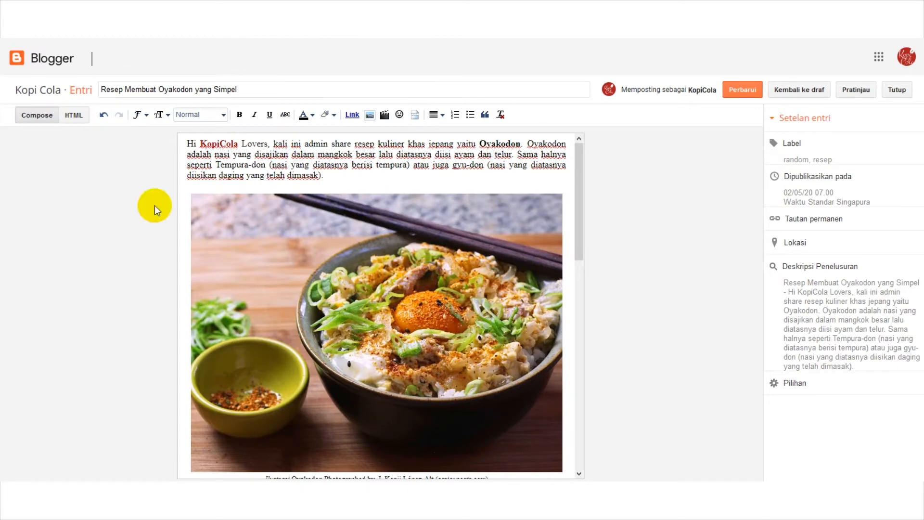
# Close the Oyakodon post's editor and discard the unsaved changes
pyautogui.click(898, 90)
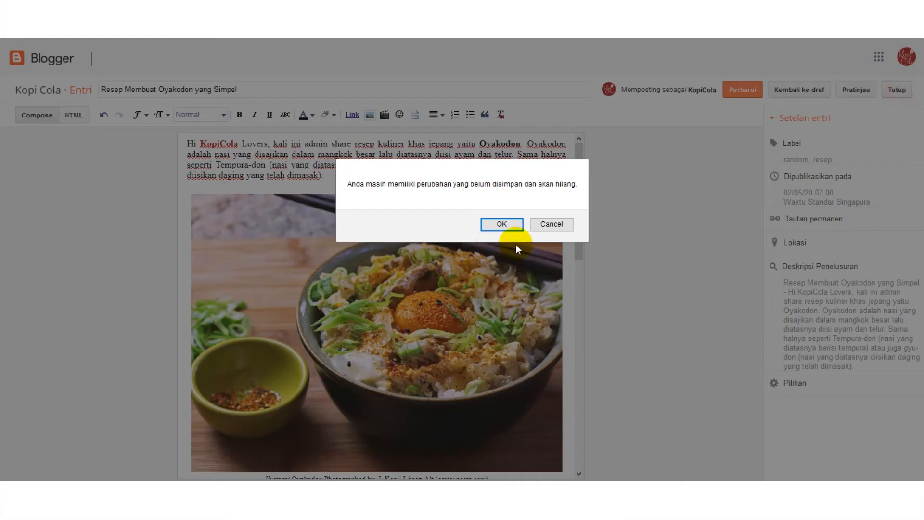
pyautogui.click(502, 224)
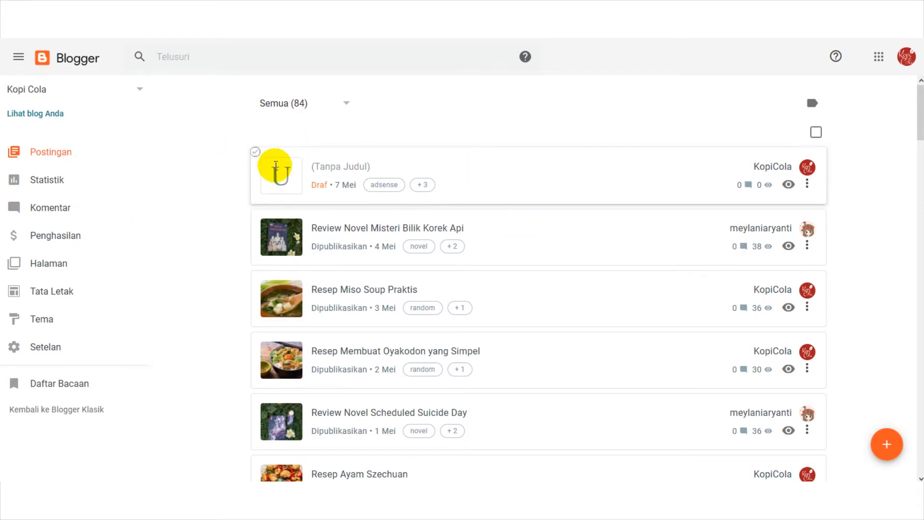
# Select the untitled draft, the Misteri Bilik Korek Api review, the Miso Soup recipe and the Oyakodon recipe in the posts list
pyautogui.click(255, 152)
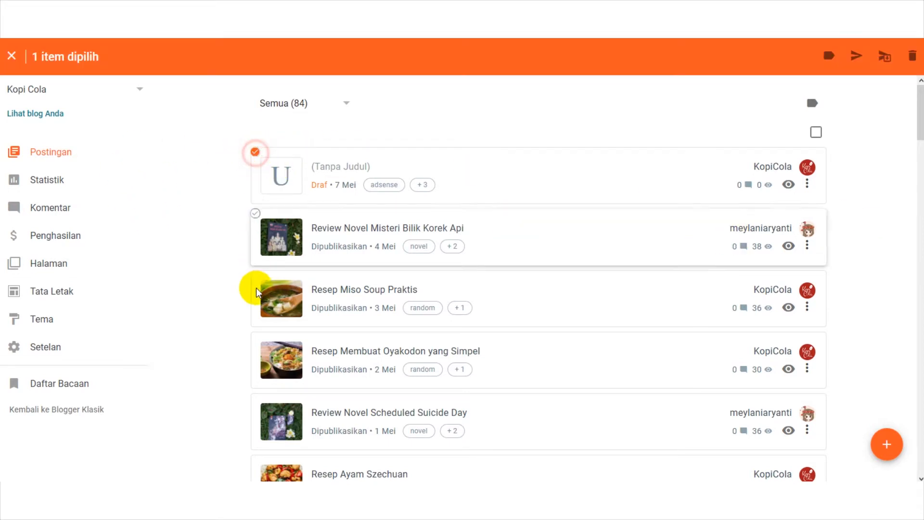
pyautogui.click(256, 150)
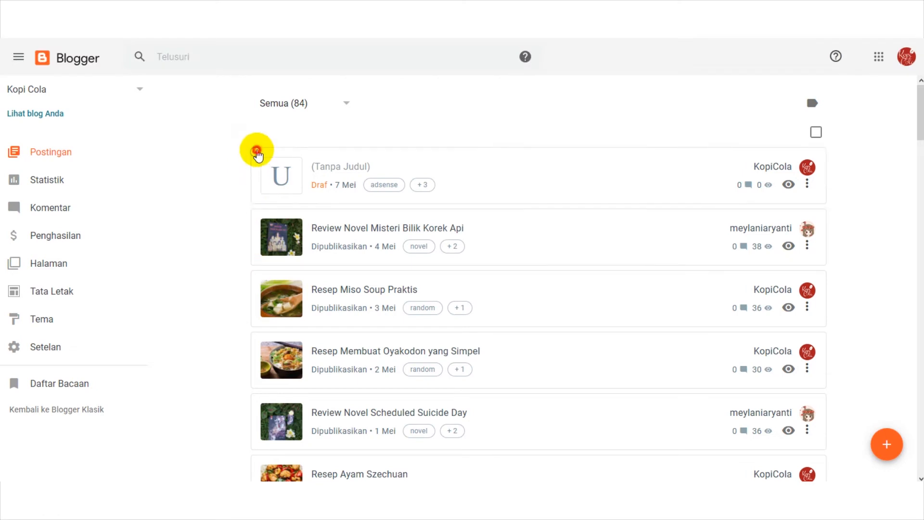
pyautogui.click(255, 151)
pyautogui.click(256, 213)
pyautogui.click(256, 277)
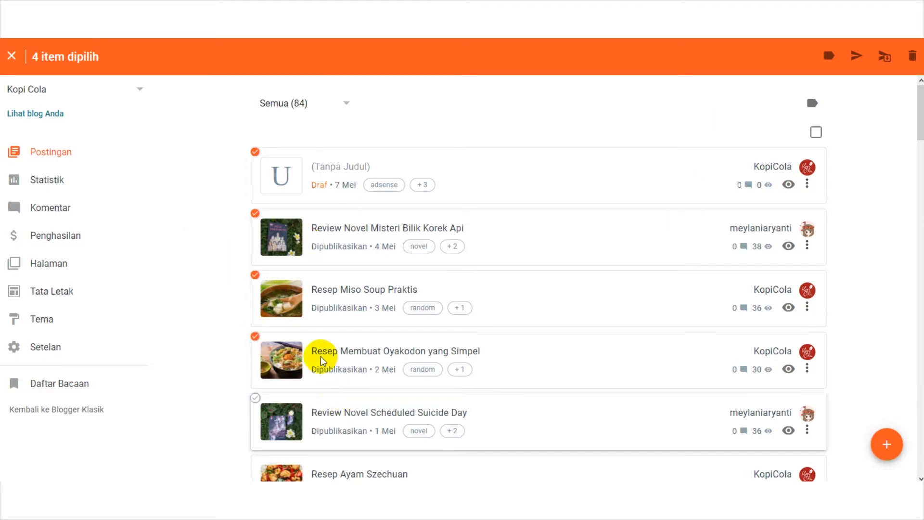
pyautogui.click(299, 173)
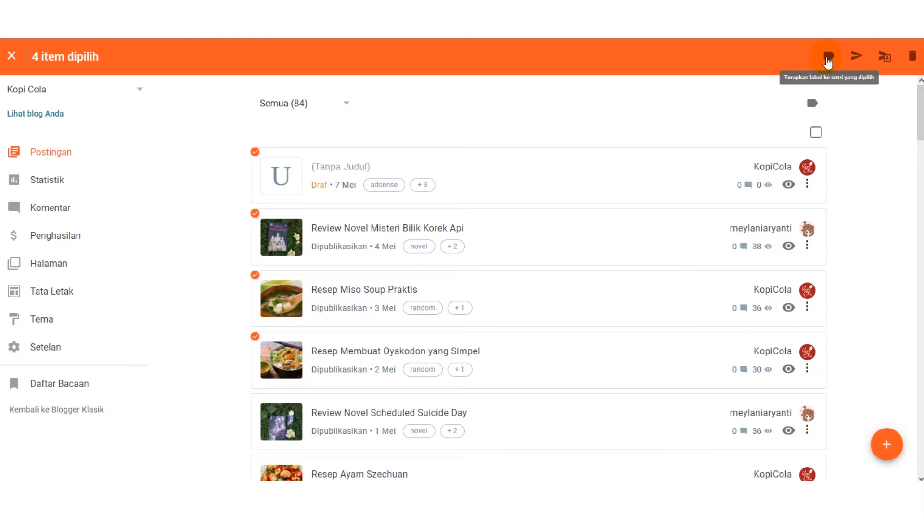
# Review the labels that can be applied to the four selected posts and cancel without applying any
pyautogui.click(828, 58)
pyautogui.scroll(-5, 452, 270)
pyautogui.scroll(4, 414, 253)
pyautogui.scroll(3, 414, 253)
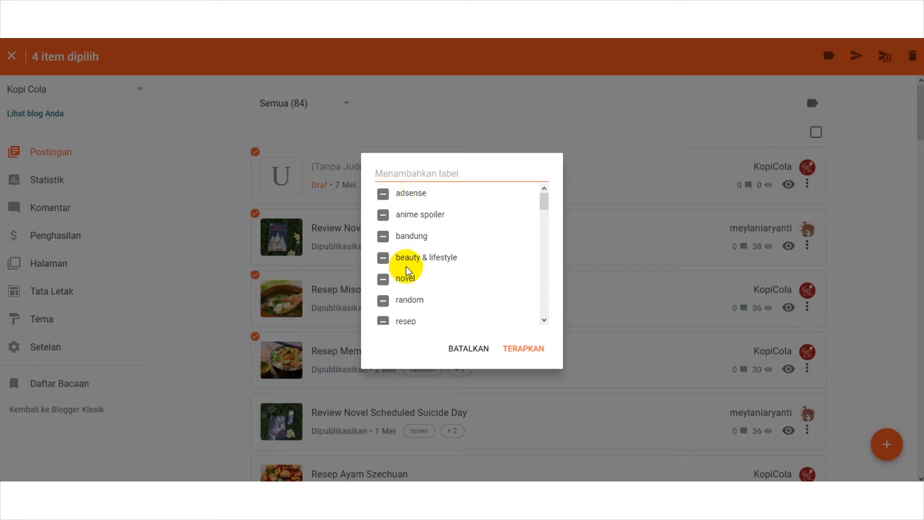
pyautogui.scroll(-3, 406, 266)
pyautogui.scroll(5, 406, 278)
pyautogui.click(457, 349)
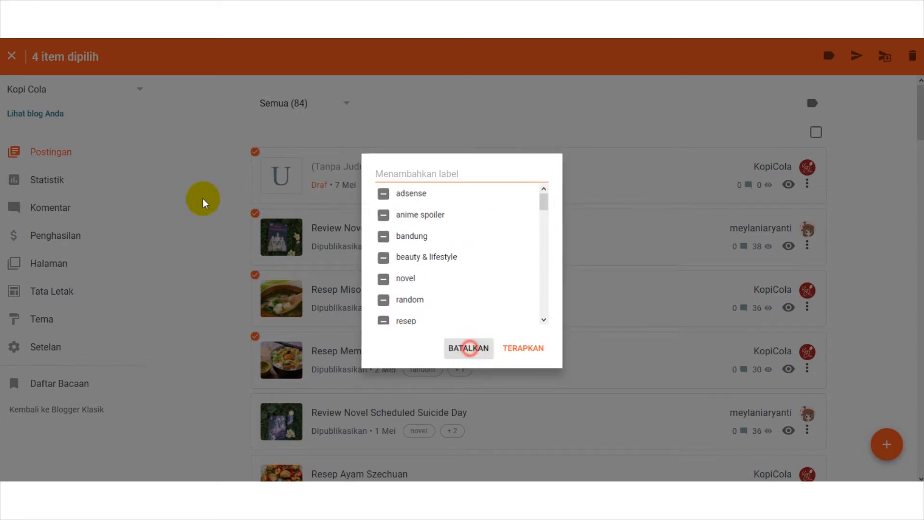
# Deselect the four selected posts
pyautogui.click(255, 152)
pyautogui.click(254, 213)
pyautogui.click(255, 275)
pyautogui.click(255, 336)
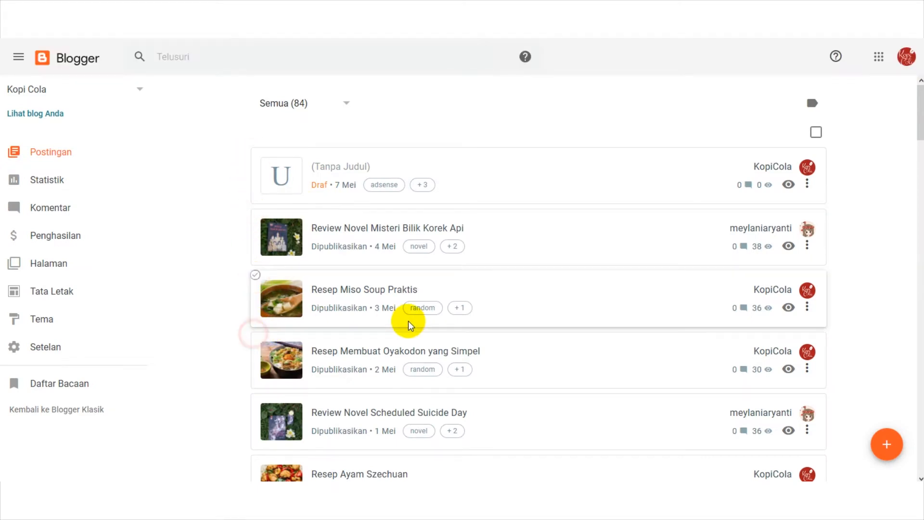
# Select the posts Resep Miso Soup Praktis and Resep Membuat Oyakodon yang Simpel and apply the label "video" to both
pyautogui.scroll(-1, 408, 320)
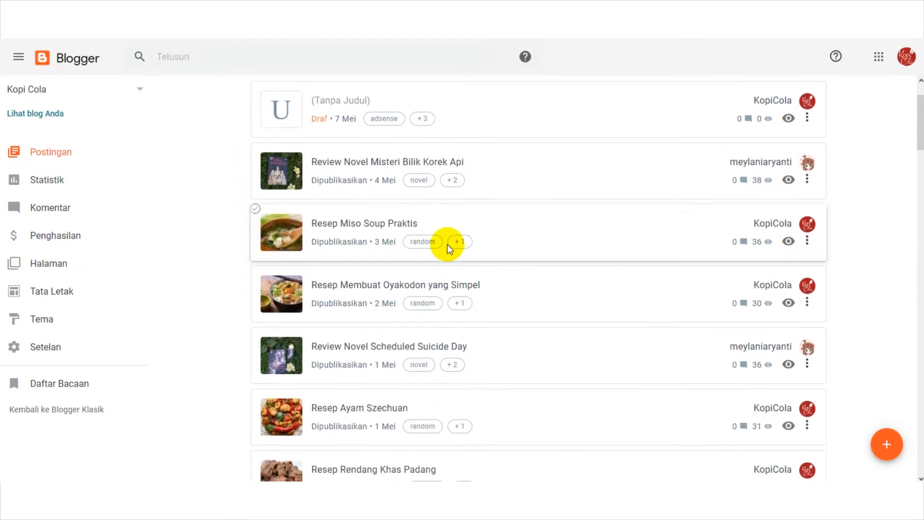
pyautogui.click(255, 270)
pyautogui.click(255, 209)
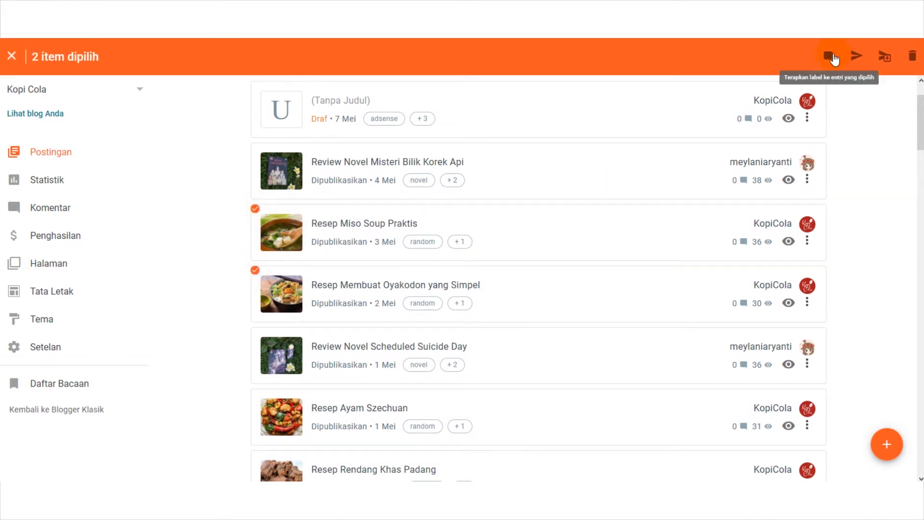
pyautogui.click(834, 59)
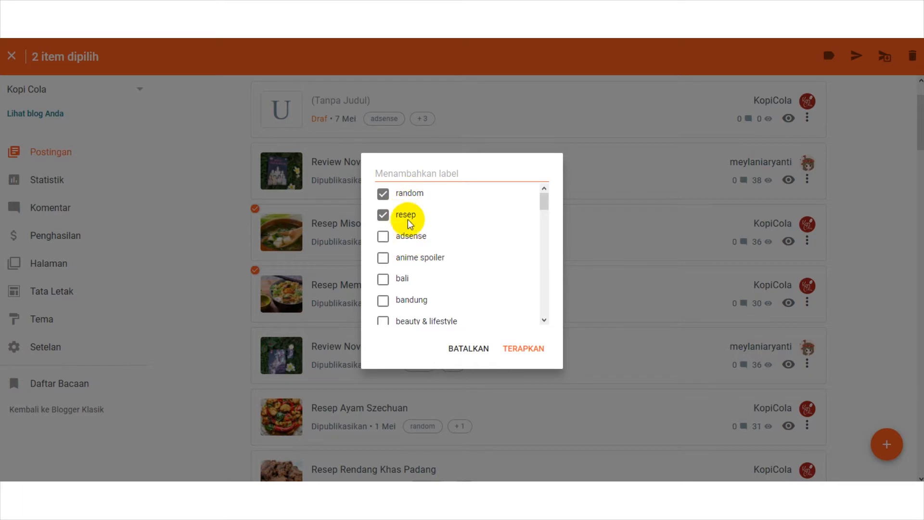
pyautogui.scroll(-3, 423, 266)
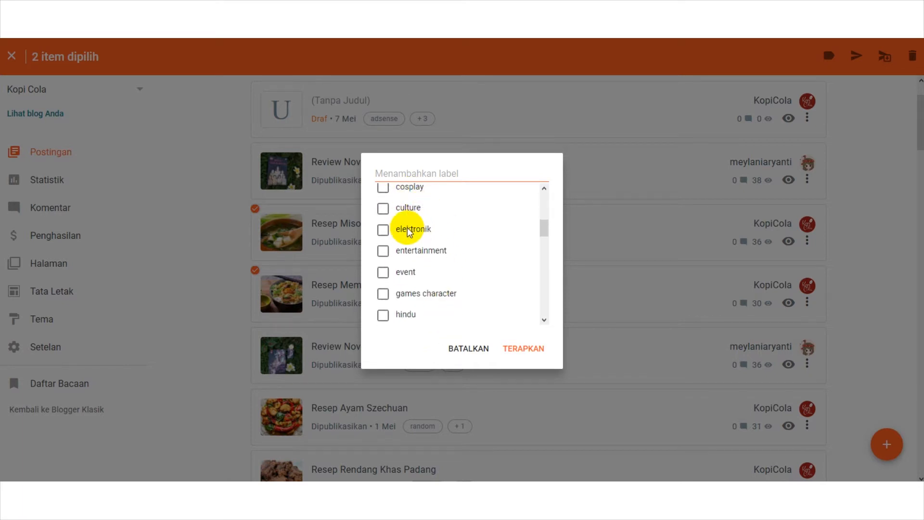
pyautogui.scroll(-5, 441, 250)
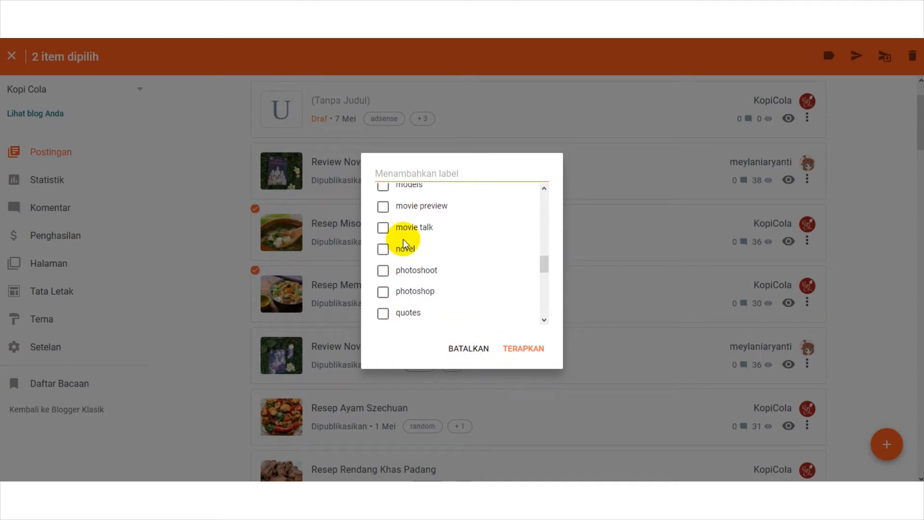
pyautogui.scroll(-5, 397, 255)
pyautogui.scroll(-2, 393, 266)
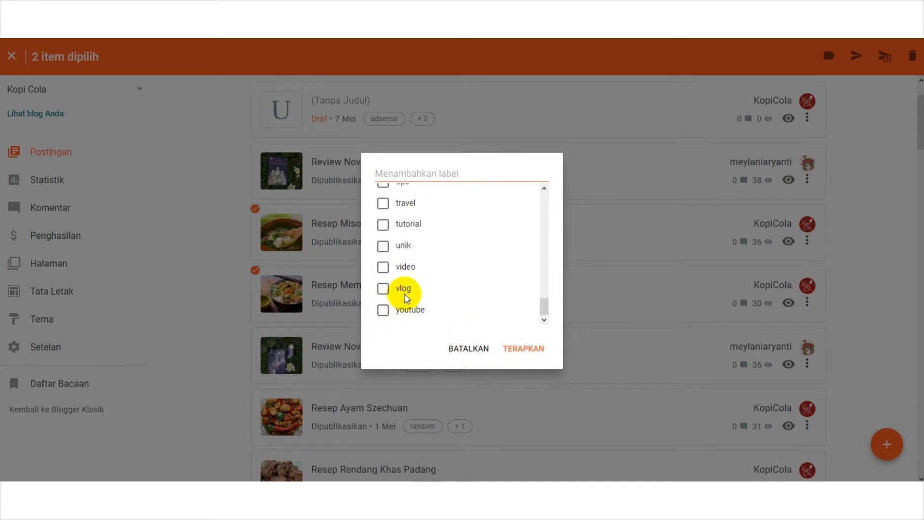
pyautogui.click(383, 266)
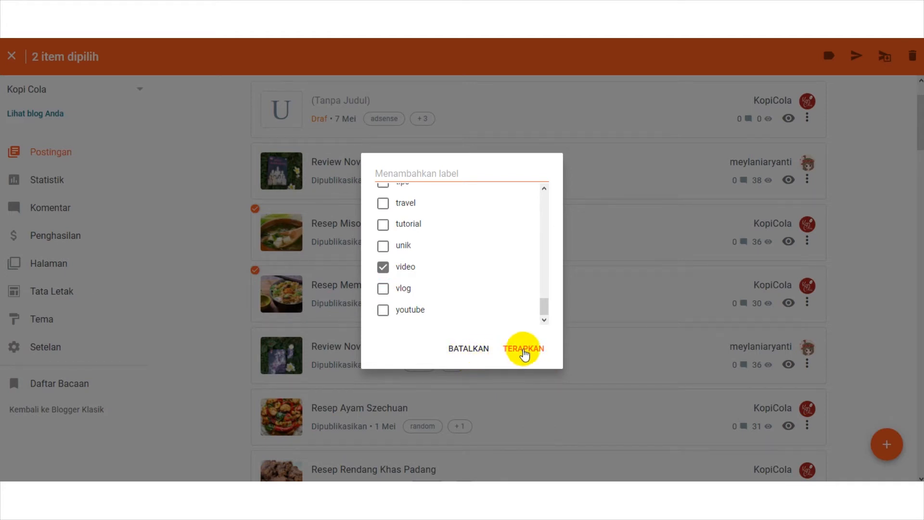
pyautogui.click(527, 350)
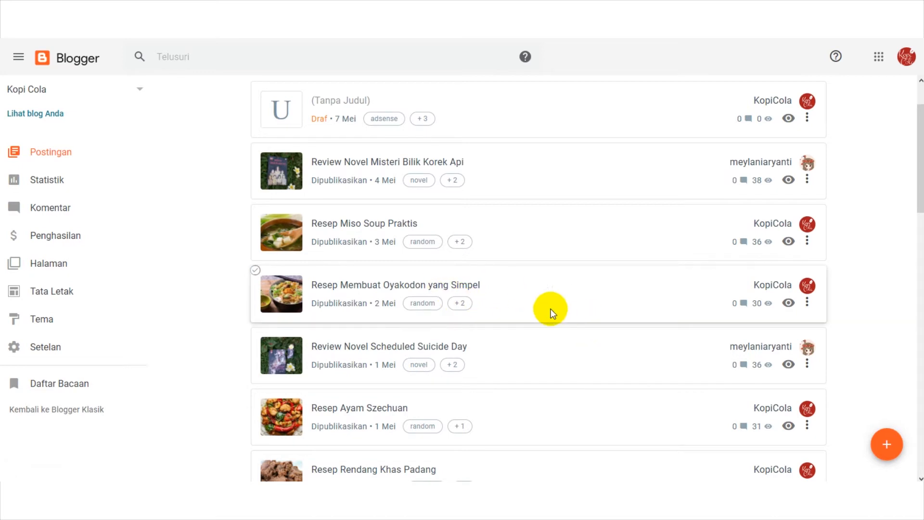
# Reselect the Miso Soup and Oyakodon recipe posts and remove the label "video" from both
pyautogui.click(255, 271)
pyautogui.click(255, 209)
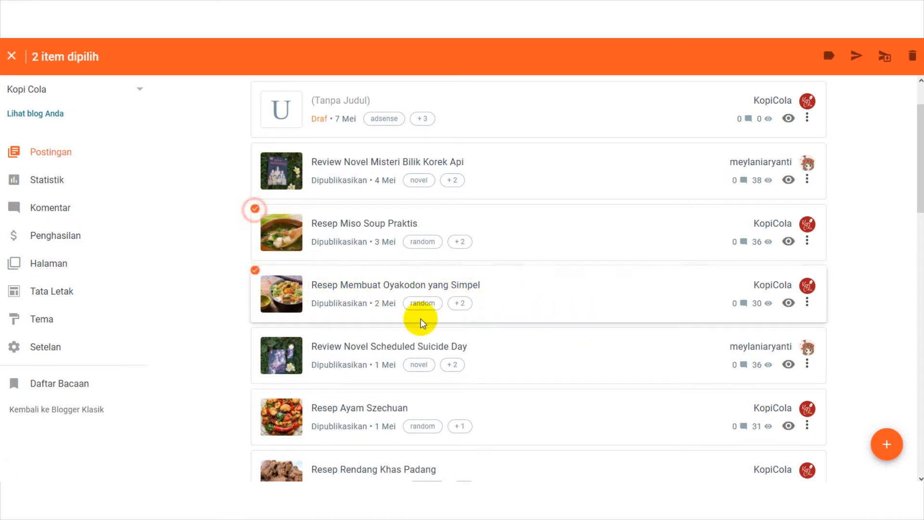
pyautogui.click(830, 56)
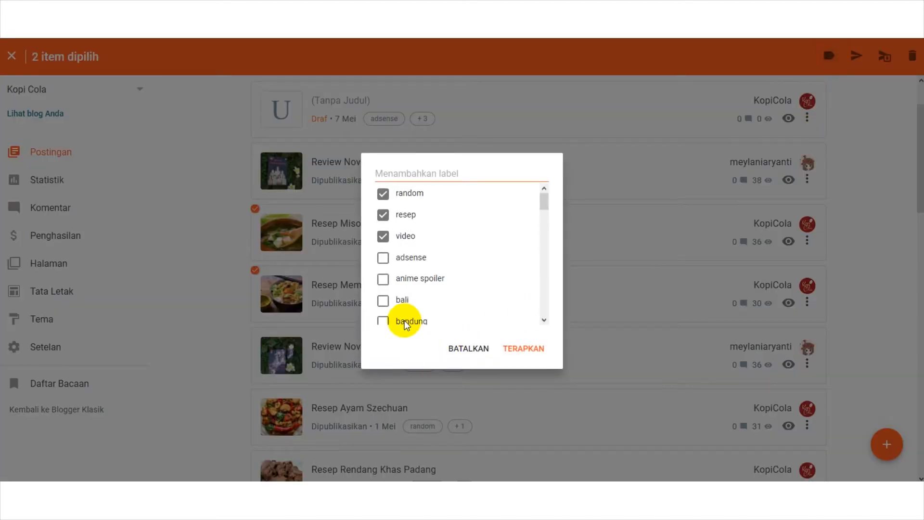
pyautogui.click(383, 237)
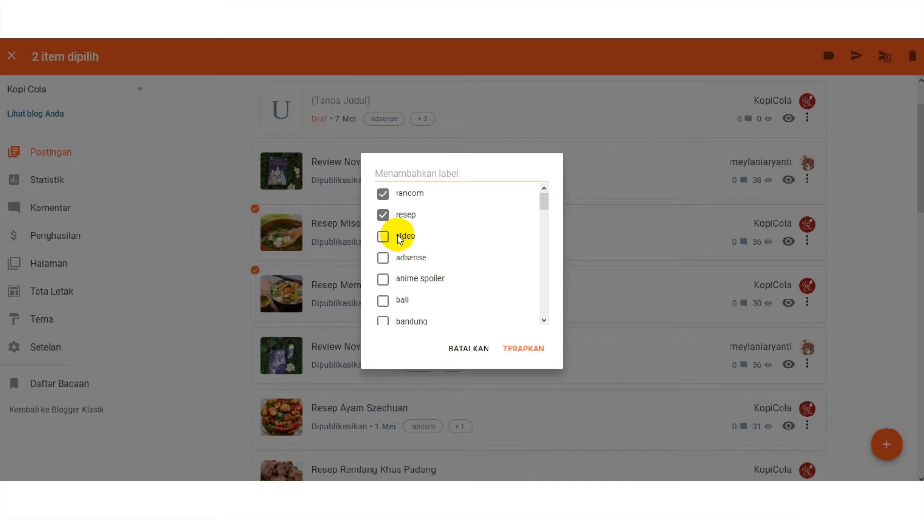
pyautogui.click(517, 357)
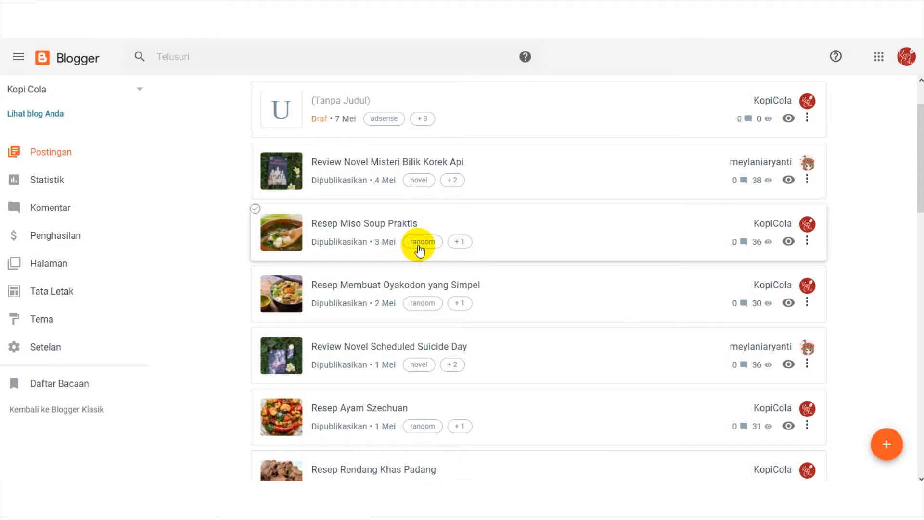
# Look through the whole posts list down to the older entries from February
pyautogui.scroll(2, 578, 298)
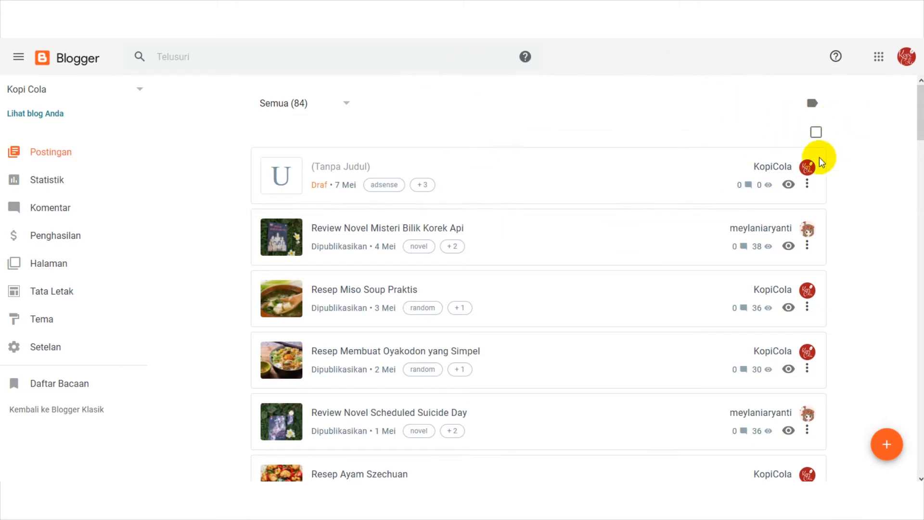
pyautogui.scroll(-2, 715, 247)
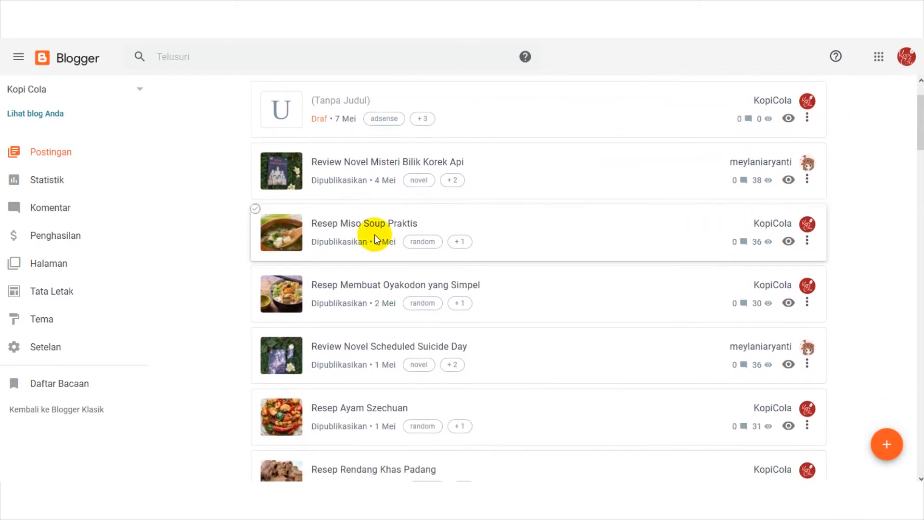
pyautogui.scroll(2, 654, 220)
pyautogui.scroll(-20, 572, 331)
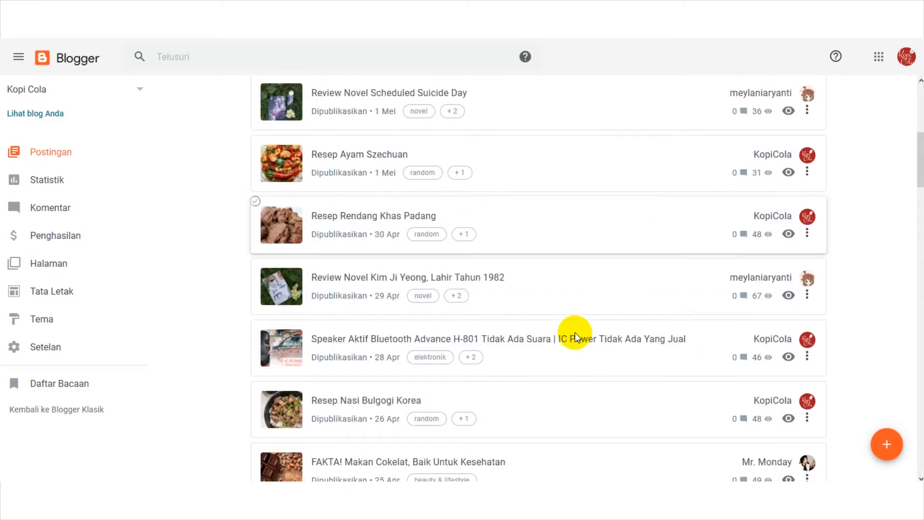
pyautogui.scroll(-4, 577, 355)
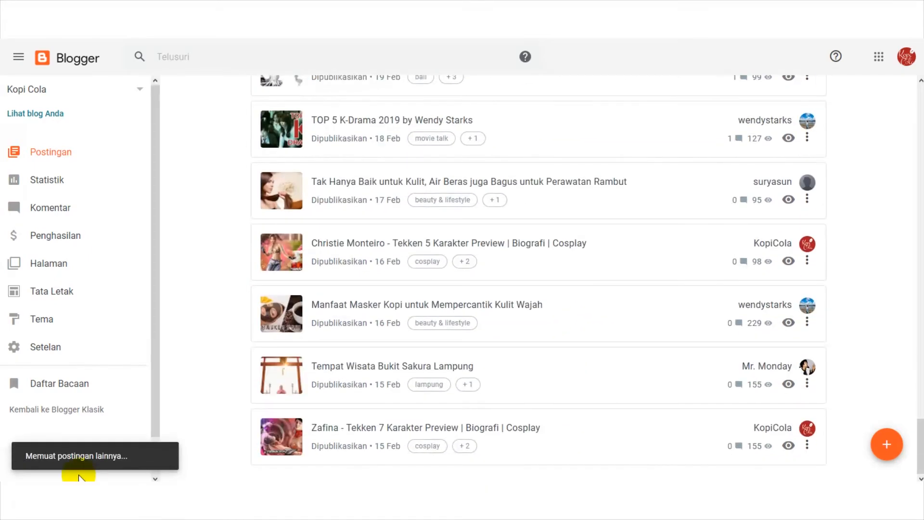
pyautogui.scroll(-20, 504, 276)
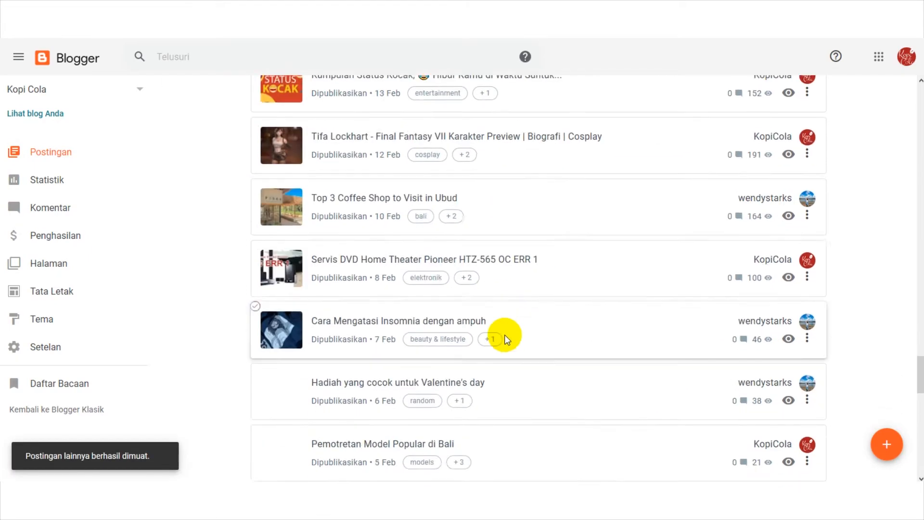
# Look through the remaining older posts down to October 2019 and return to the start of the list
pyautogui.scroll(-20, 527, 317)
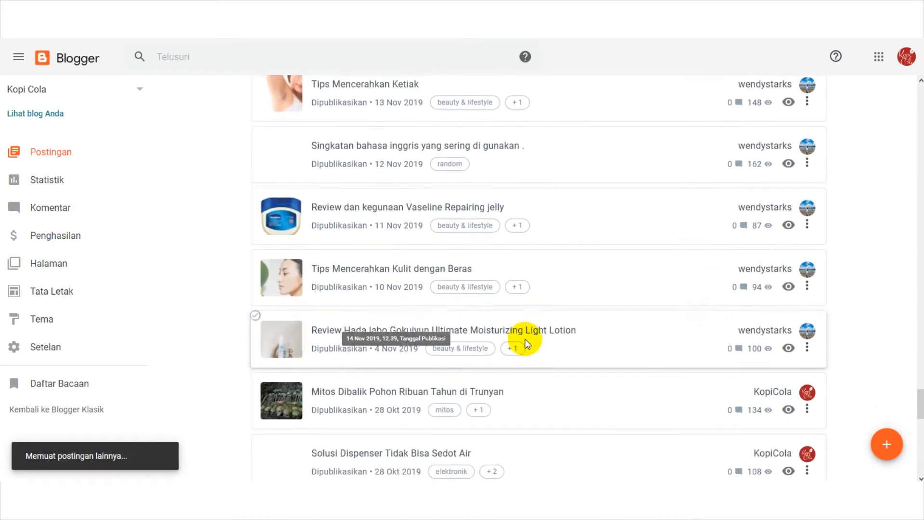
pyautogui.scroll(-20, 542, 299)
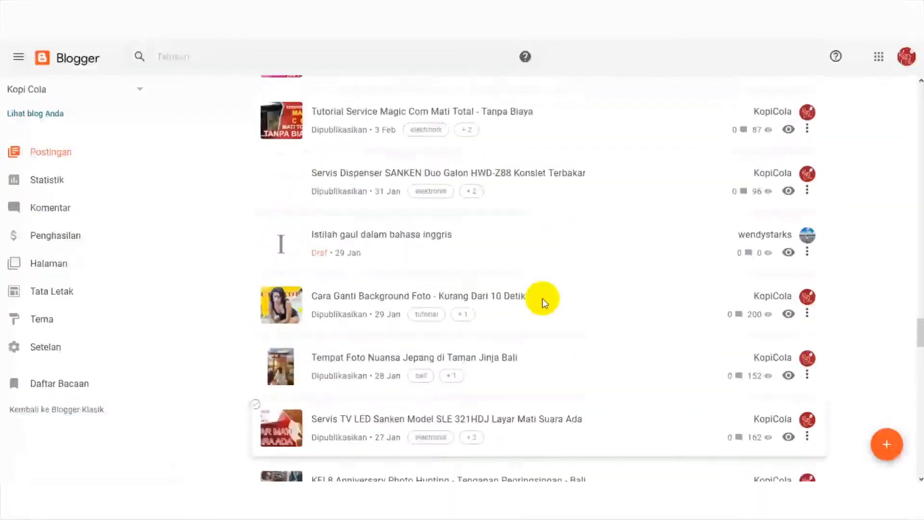
pyautogui.scroll(15, 542, 299)
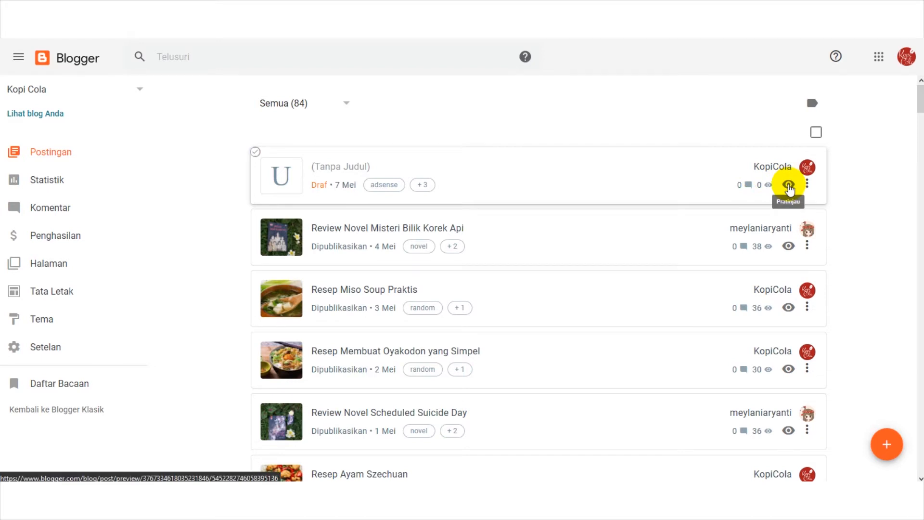
# Preview the post Review Novel Misteri Bilik Korek Api, close the preview and return to the posts list
pyautogui.click(788, 247)
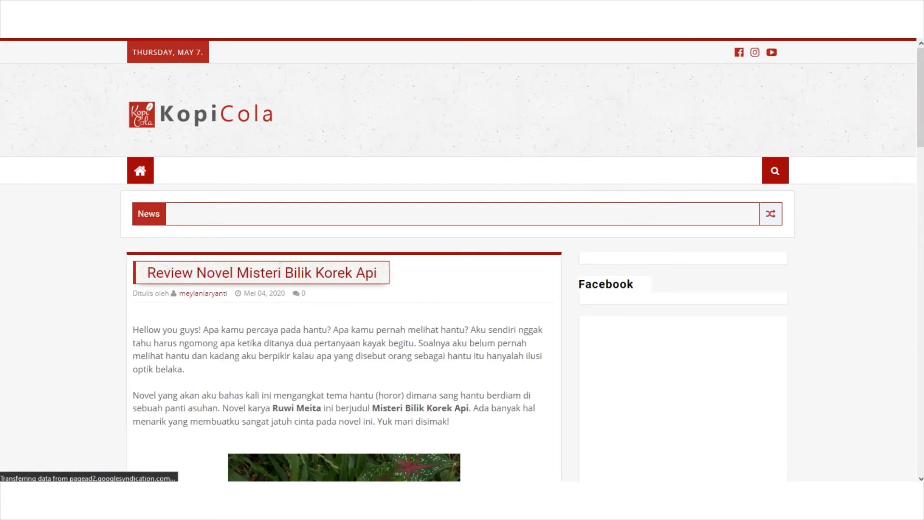
pyautogui.hotkey('ctrl', 'w')
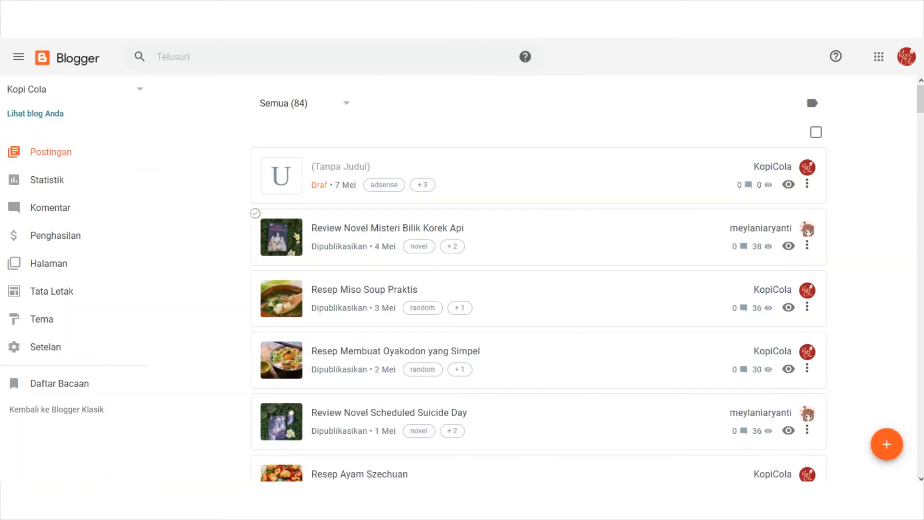
pyautogui.click(792, 184)
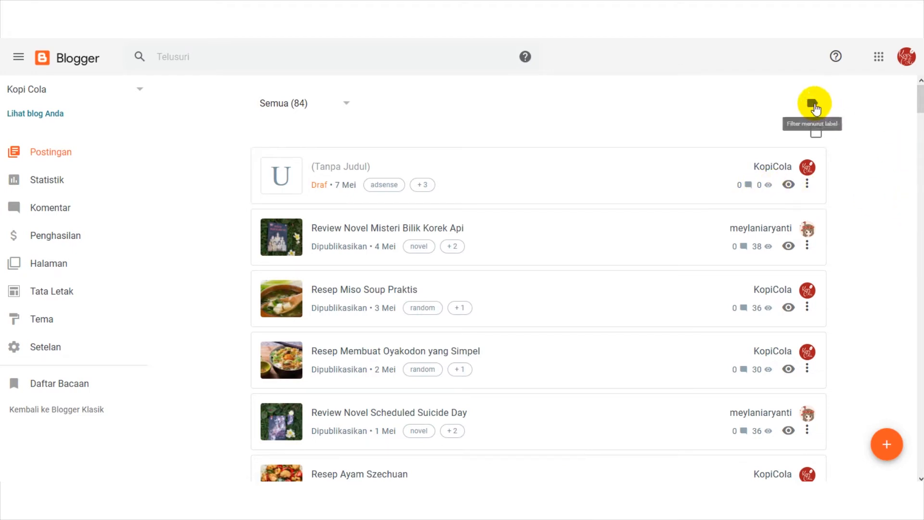
pyautogui.click(843, 132)
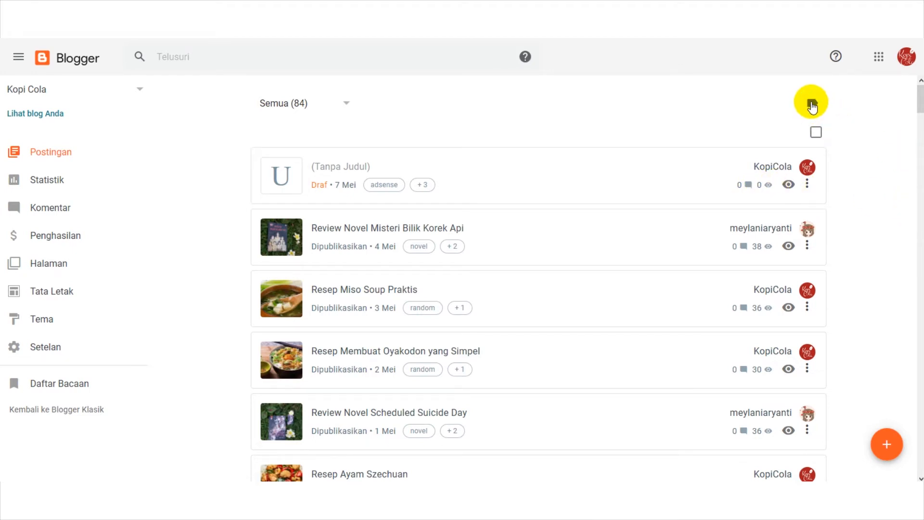
# Filter the posts list by the label "bali"
pyautogui.click(812, 104)
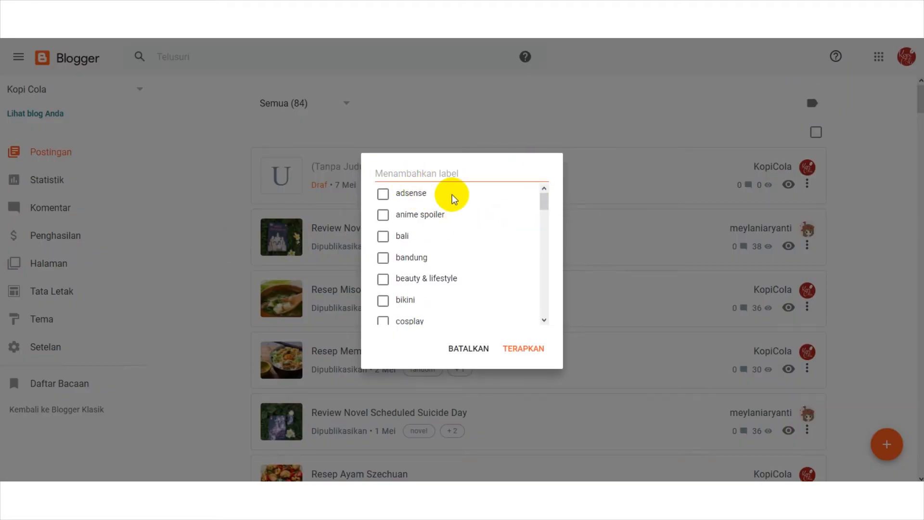
pyautogui.scroll(-10, 418, 210)
pyautogui.scroll(8, 422, 271)
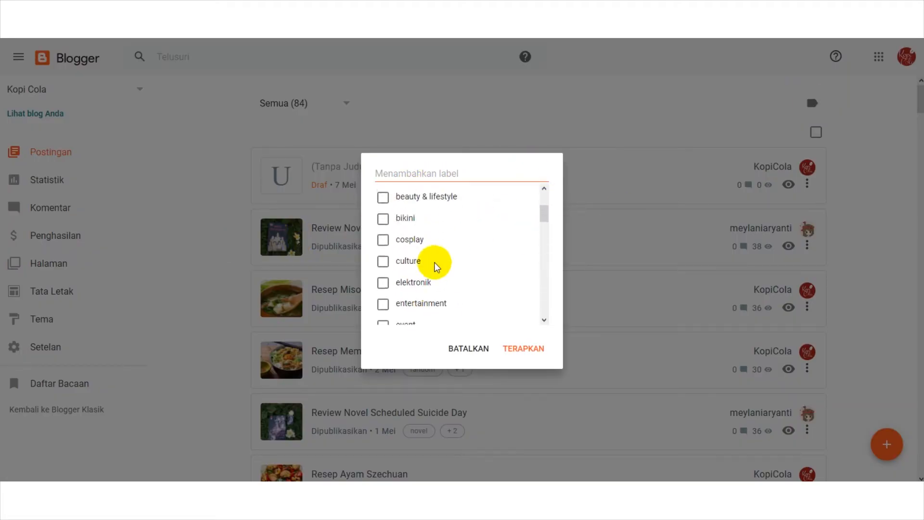
pyautogui.scroll(3, 481, 289)
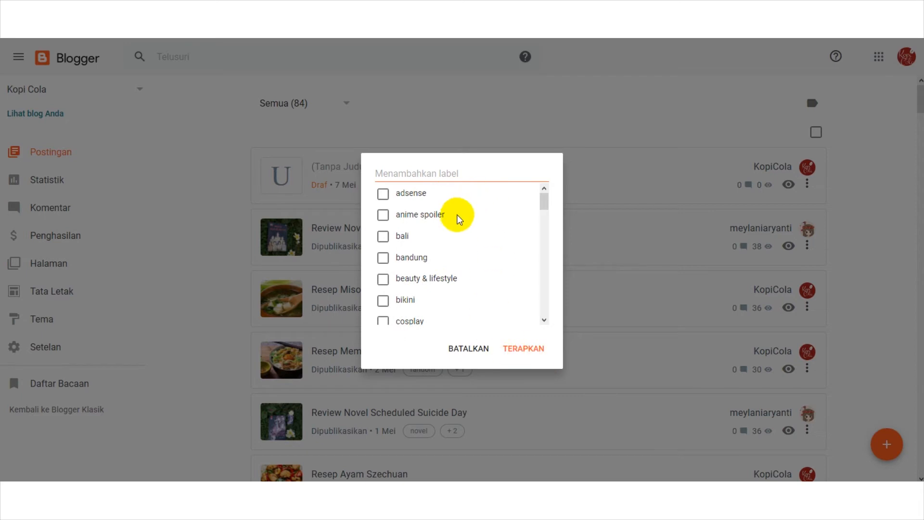
pyautogui.click(383, 237)
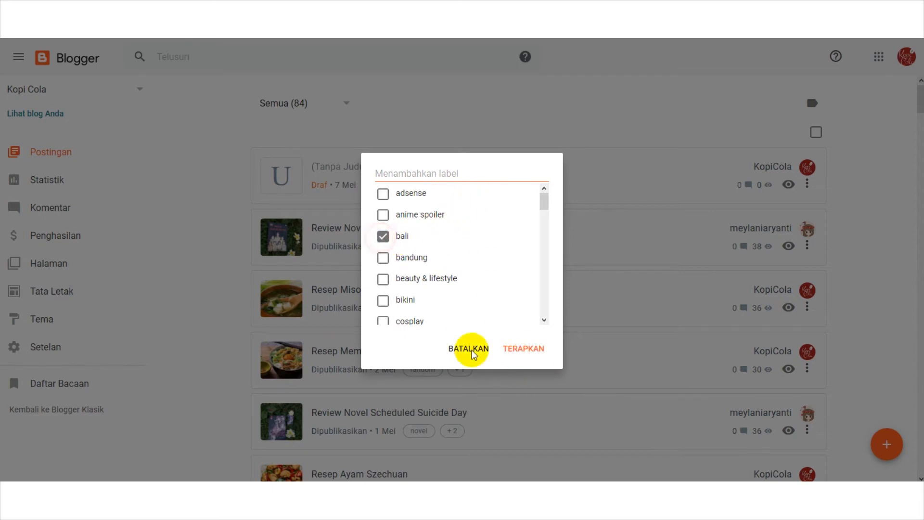
pyautogui.click(523, 350)
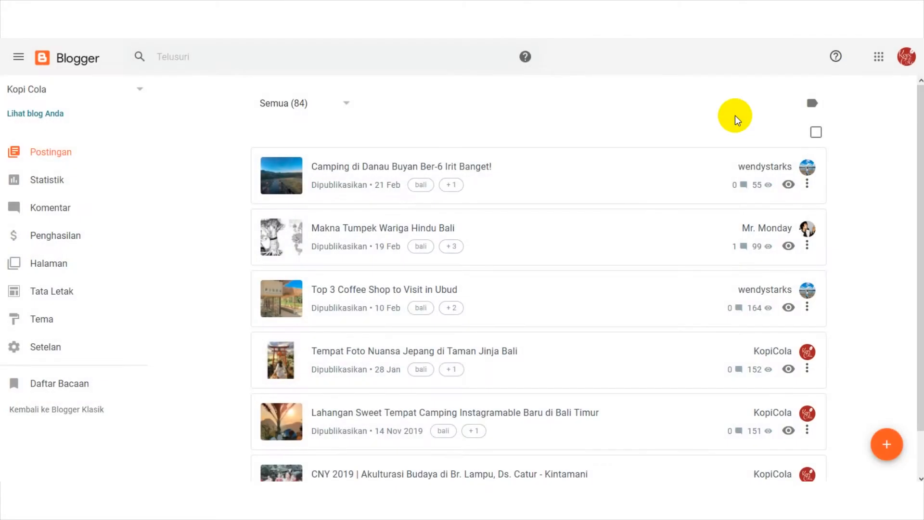
# Look through the filtered posts and remove the "bali" label filter
pyautogui.scroll(-1, 620, 193)
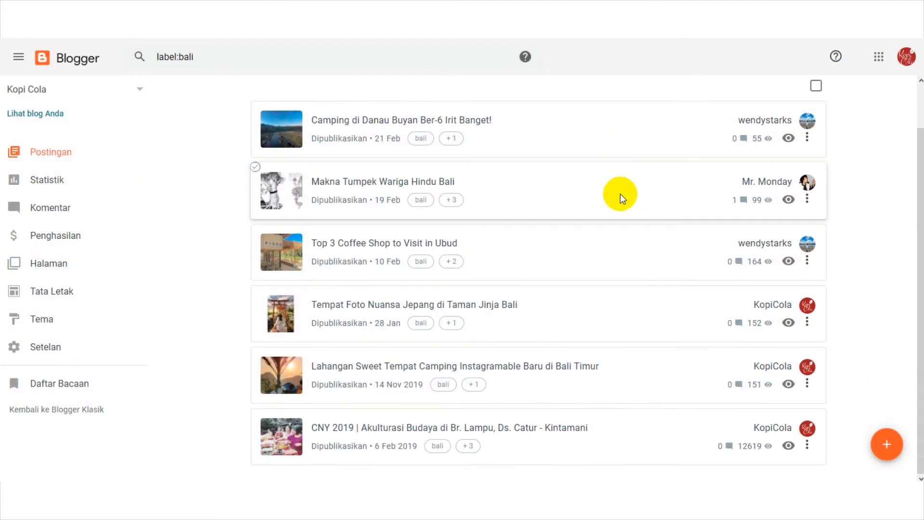
pyautogui.scroll(1, 681, 427)
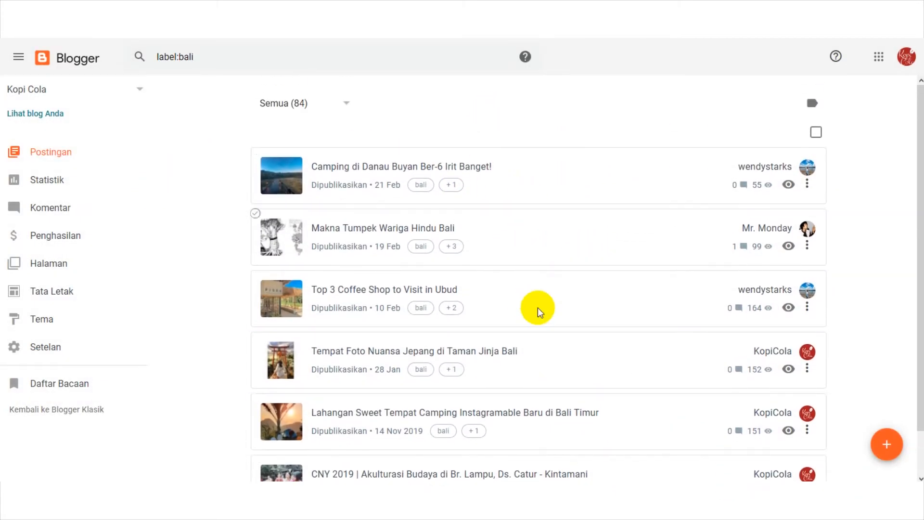
pyautogui.scroll(-1, 621, 442)
pyautogui.scroll(1, 722, 288)
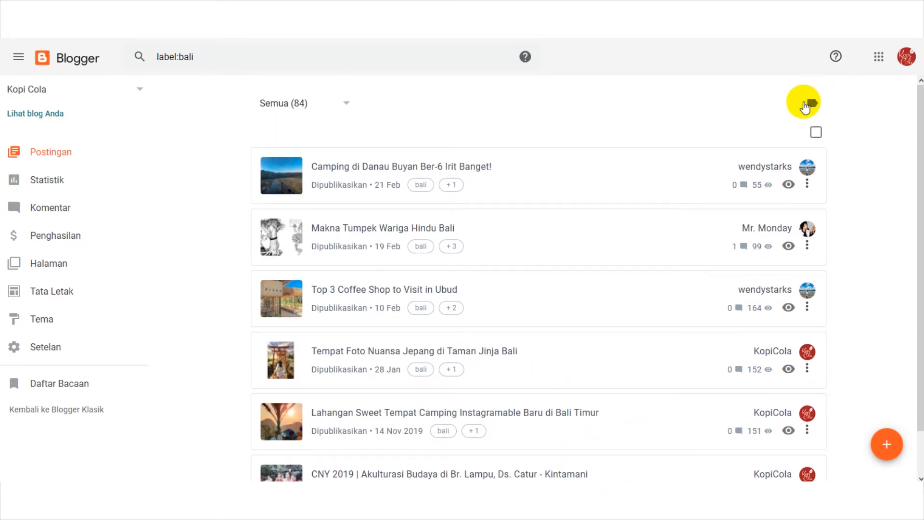
pyautogui.click(810, 103)
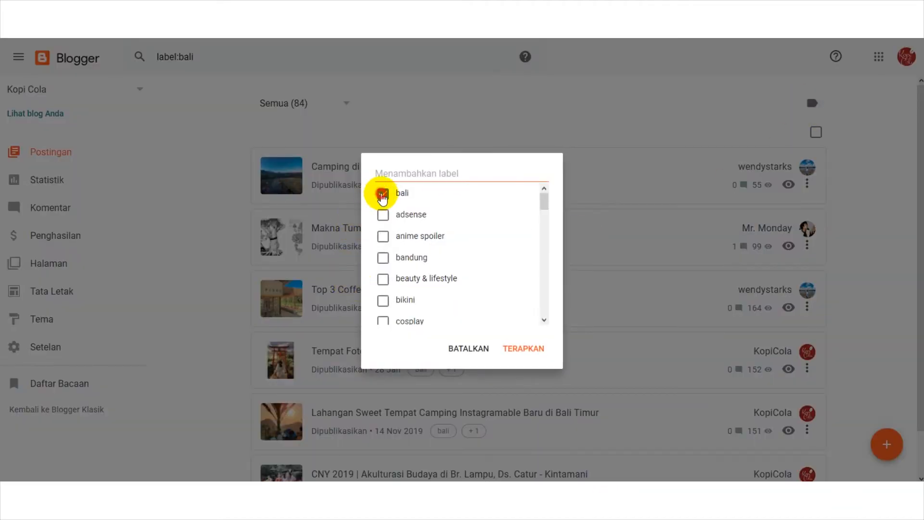
pyautogui.click(525, 350)
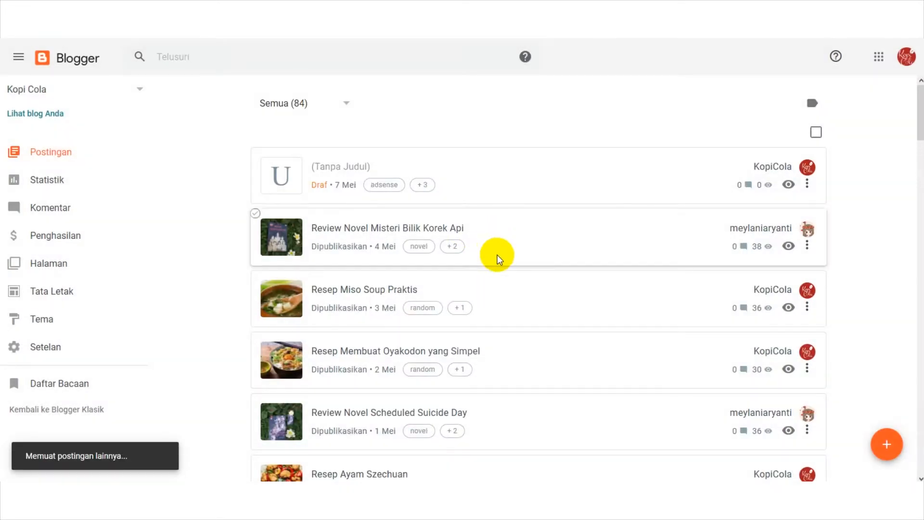
pyautogui.click(206, 59)
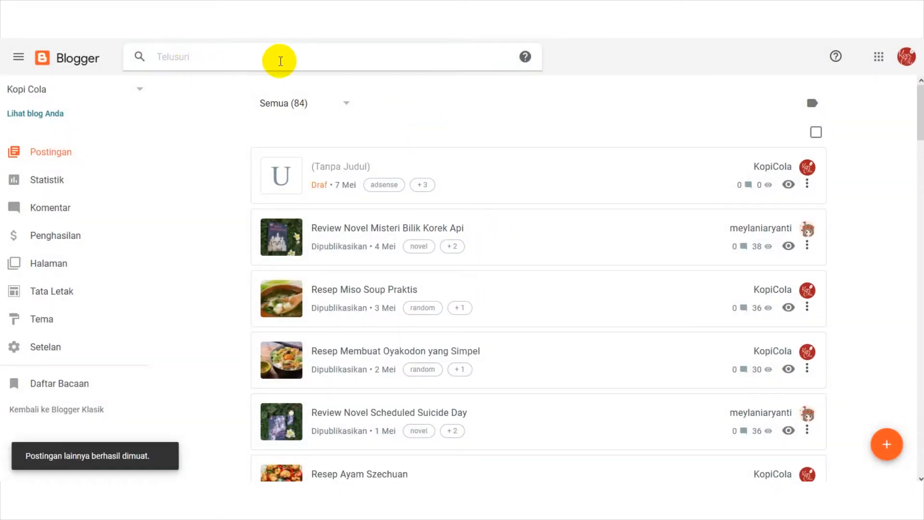
pyautogui.scroll(-3, 427, 347)
pyautogui.scroll(3, 422, 350)
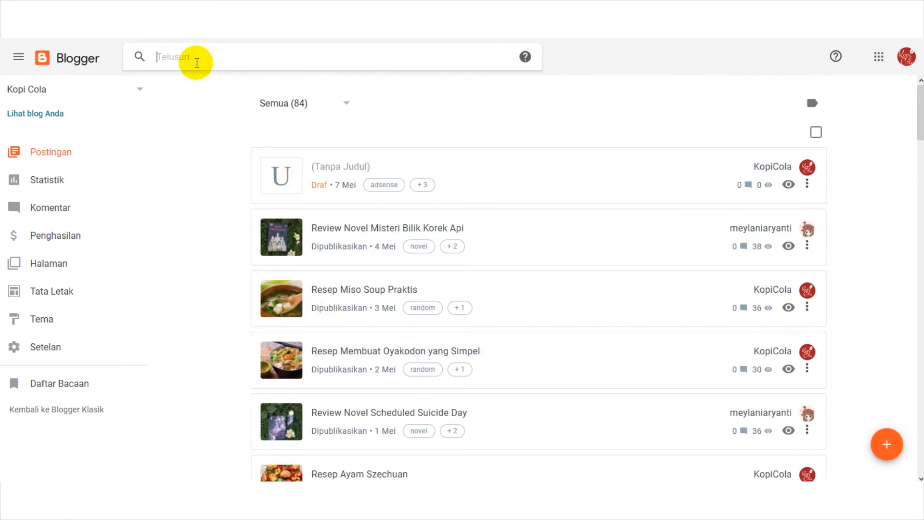
pyautogui.write('dad')
pyautogui.press('BackSpace')
pyautogui.press('BackSpace')
pyautogui.press('BackSpace')
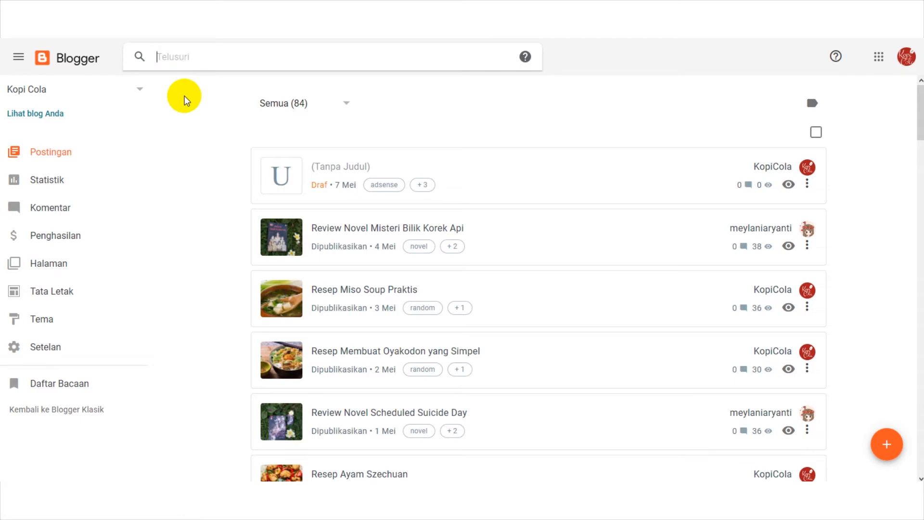
pyautogui.scroll(-2, 481, 241)
pyautogui.scroll(2, 439, 248)
pyautogui.click(297, 103)
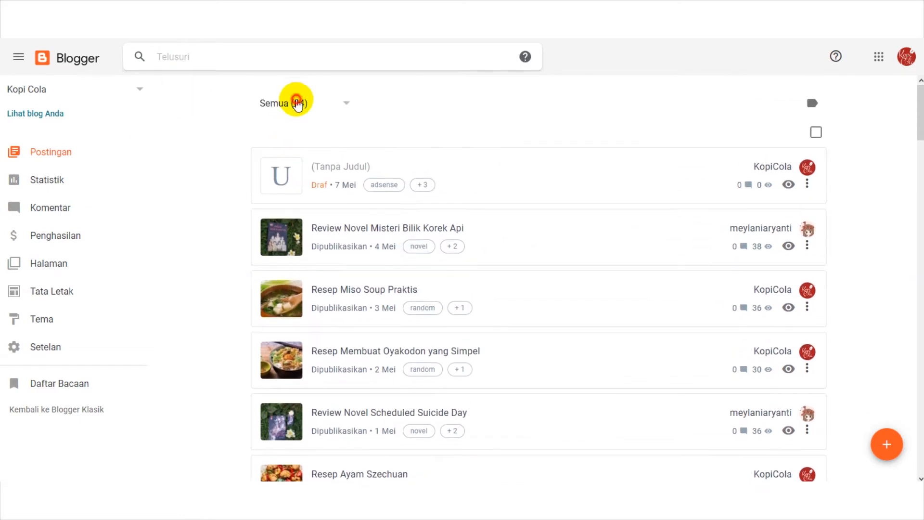
pyautogui.click(434, 117)
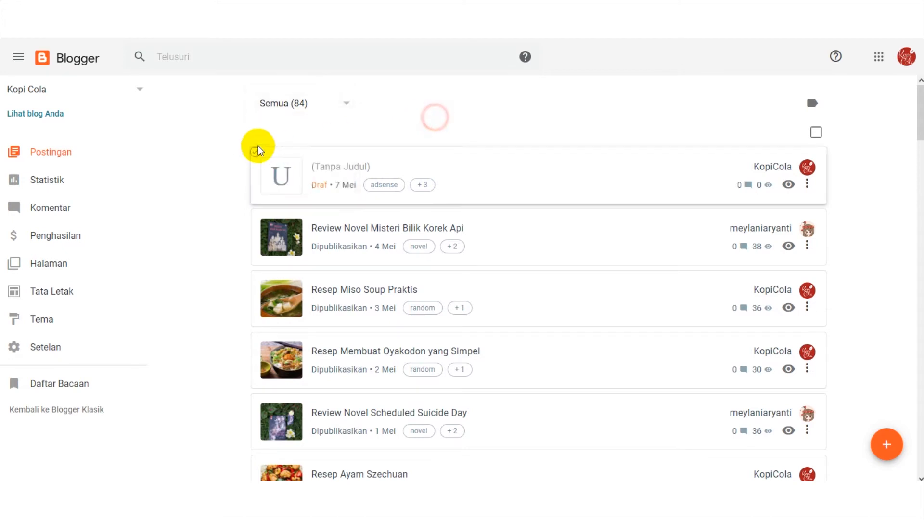
# Search the posts with the query "sort:-published" to list them from the oldest publication date
pyautogui.click(182, 57)
pyautogui.write('sort:')
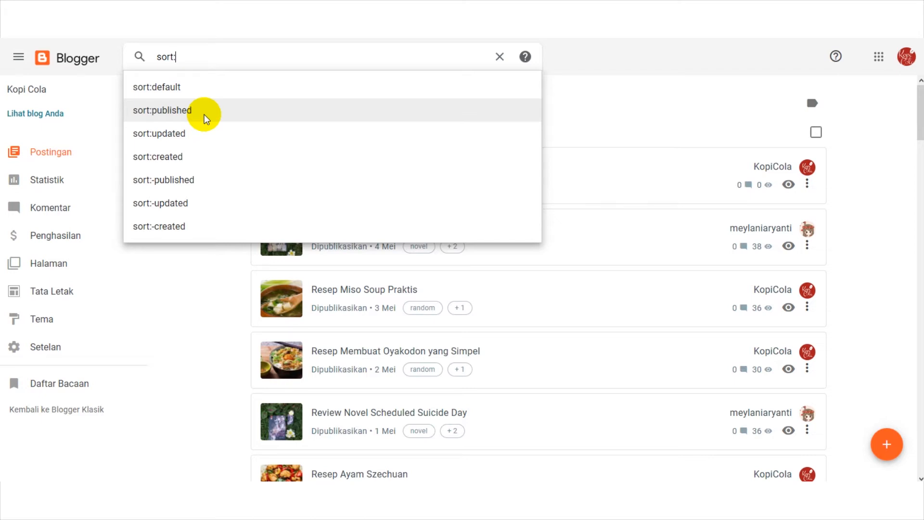
pyautogui.write('-')
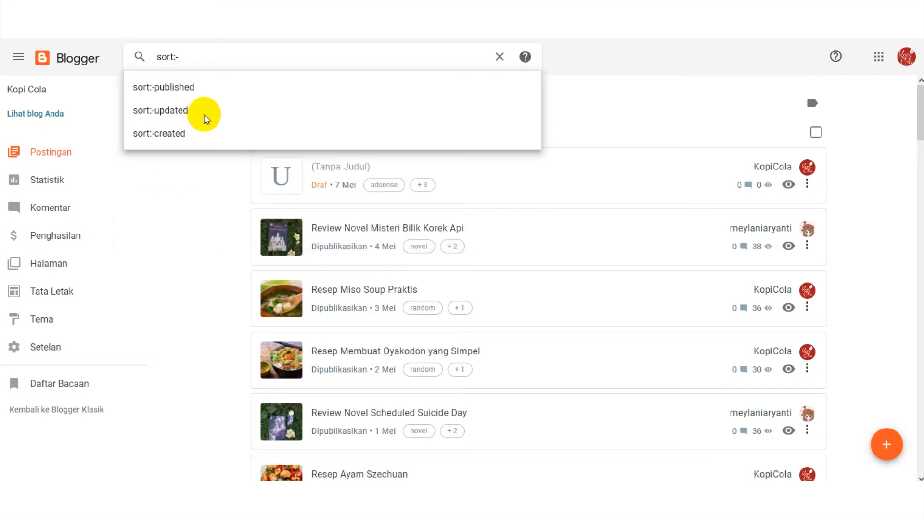
pyautogui.write('published')
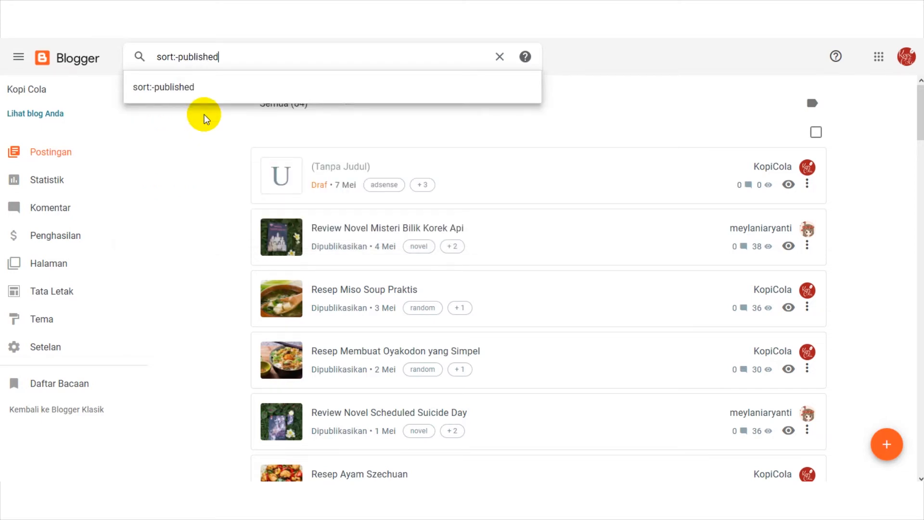
pyautogui.press('Return')
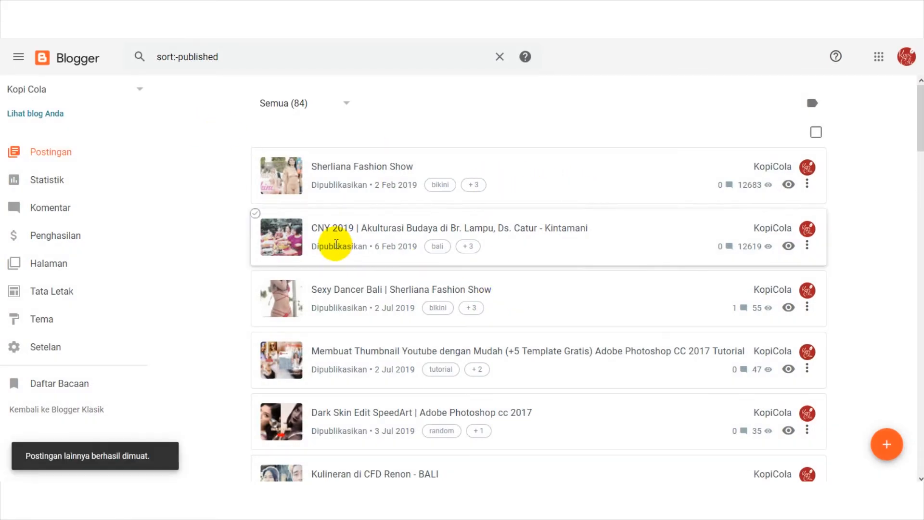
# Look through the posts sorted by publication date and clear the search query
pyautogui.scroll(-15, 476, 436)
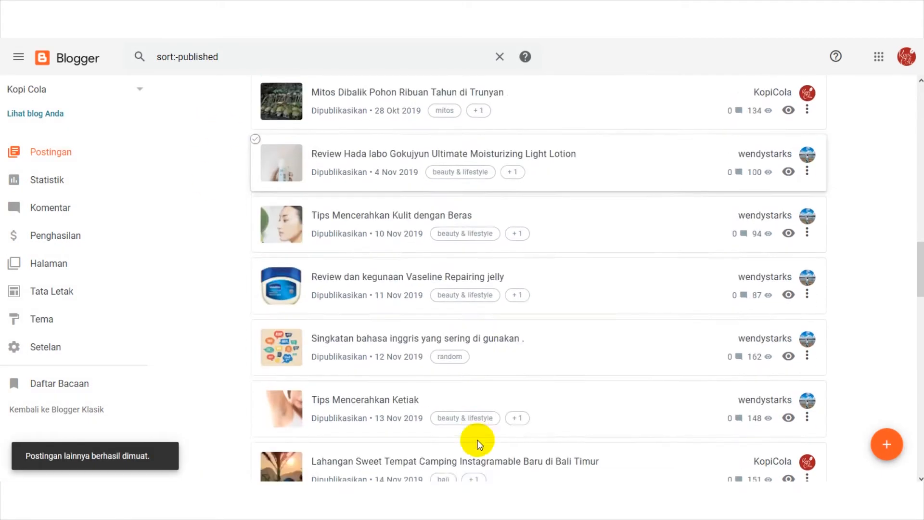
pyautogui.scroll(-7, 475, 439)
pyautogui.scroll(10, 474, 439)
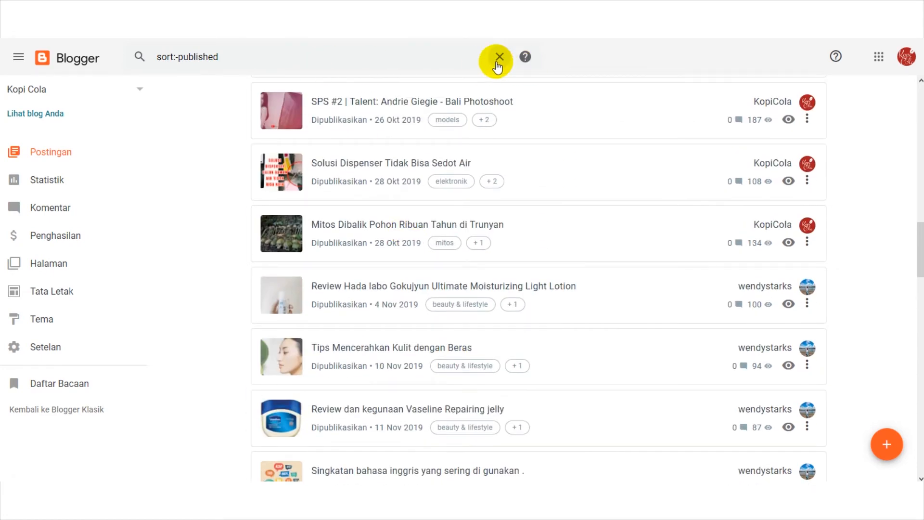
pyautogui.click(499, 56)
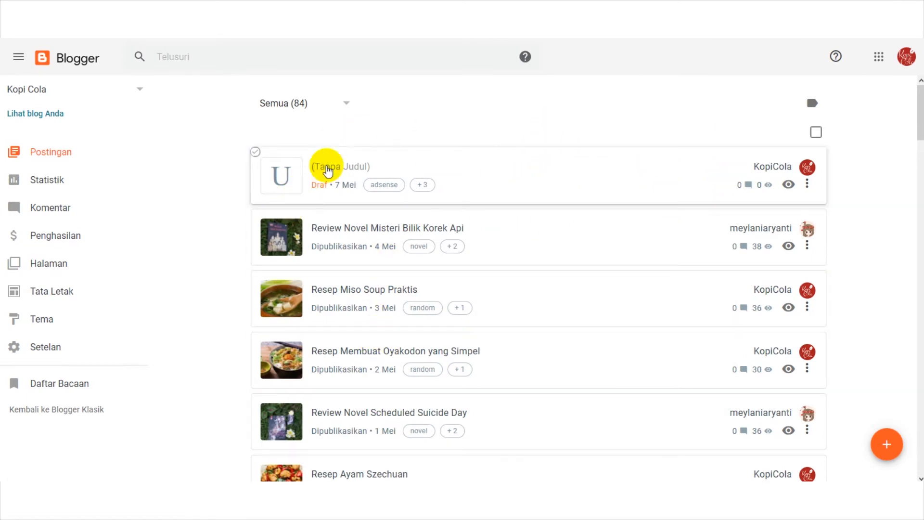
# Open the untitled draft for editing and place the cursor after the bold word "hai"
pyautogui.click(319, 166)
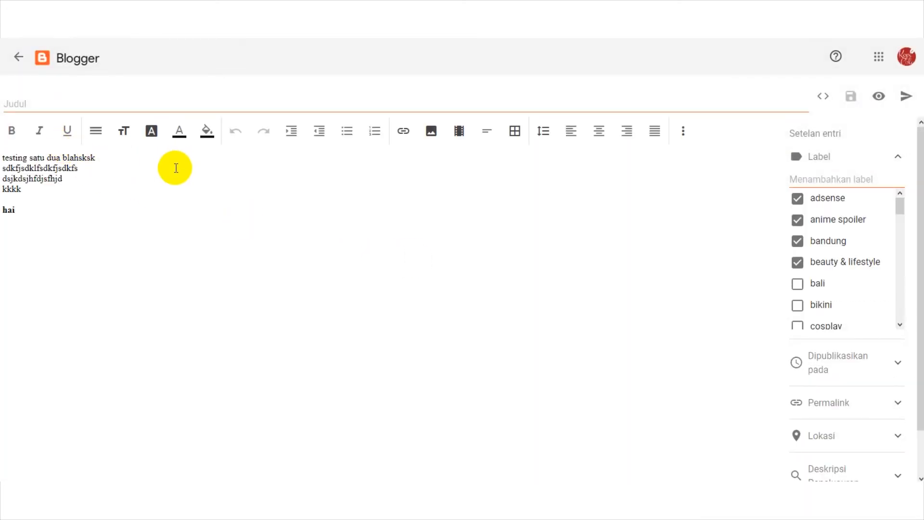
pyautogui.click(155, 233)
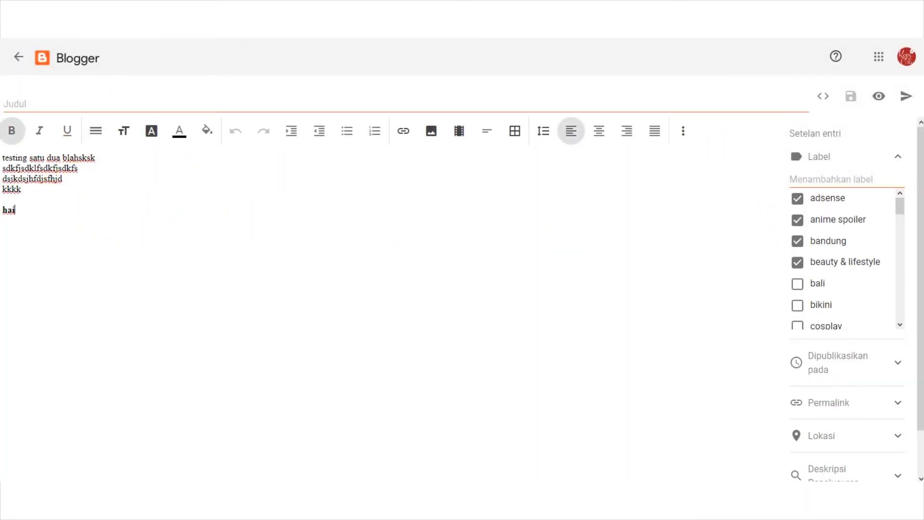
pyautogui.click(29, 215)
pyautogui.click(12, 204)
pyautogui.click(4, 210)
pyautogui.moveTo(17, 213); pyautogui.dragTo(1, 215)
pyautogui.click(42, 217)
pyautogui.click(84, 223)
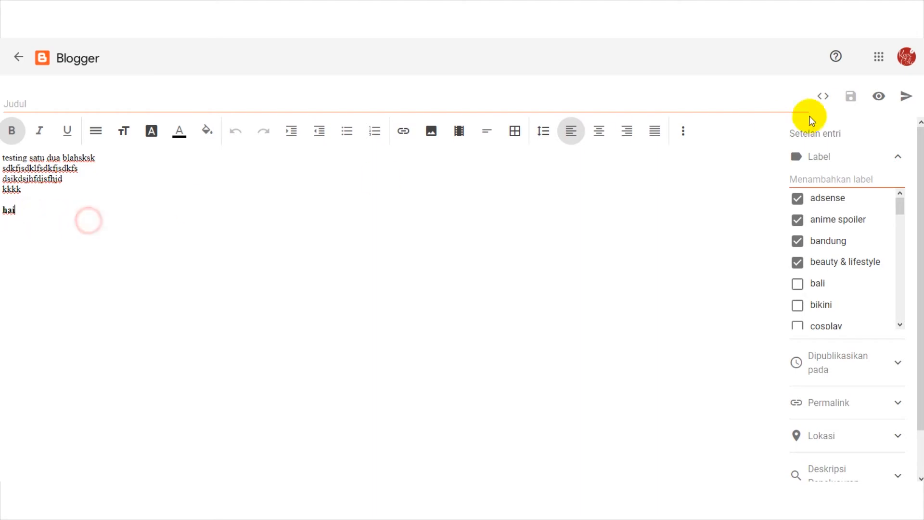
# Switch the draft to HTML view and extend the bold text in the last line to "hai kawan"
pyautogui.click(823, 95)
pyautogui.click(61, 200)
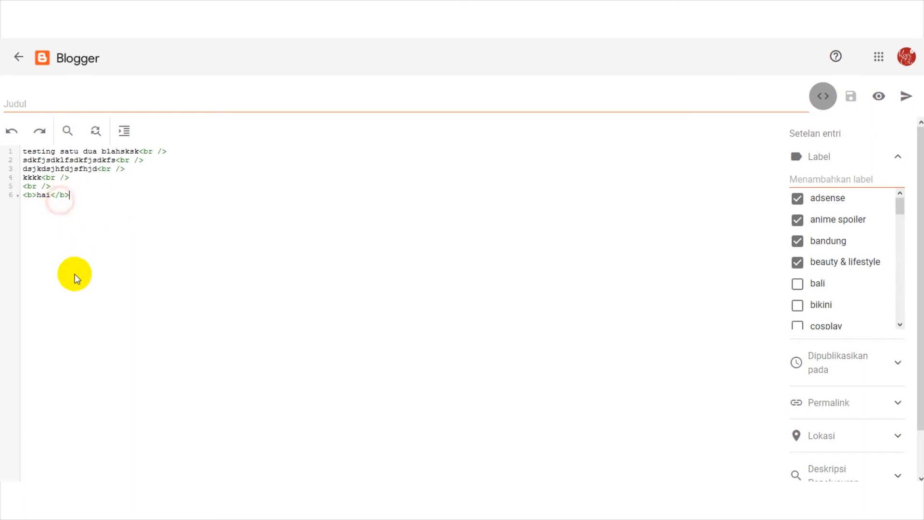
pyautogui.click(77, 178)
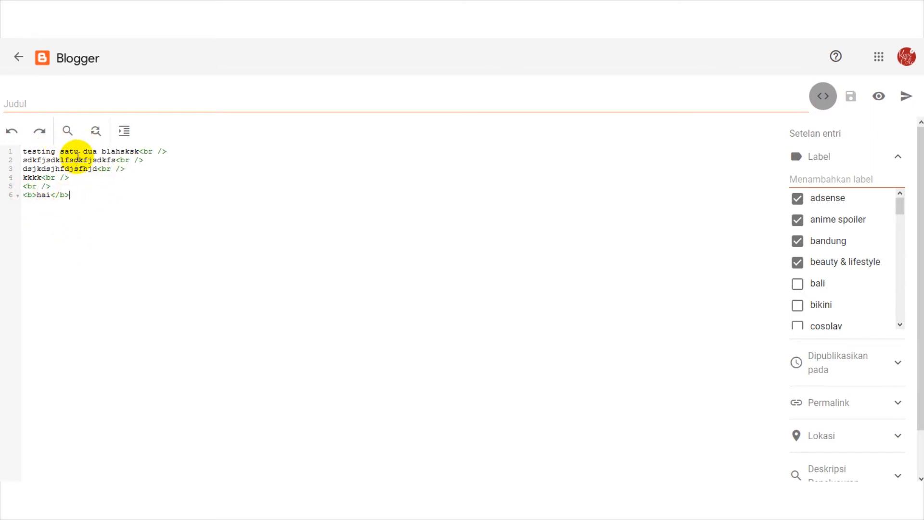
pyautogui.moveTo(98, 169); pyautogui.dragTo(4, 170)
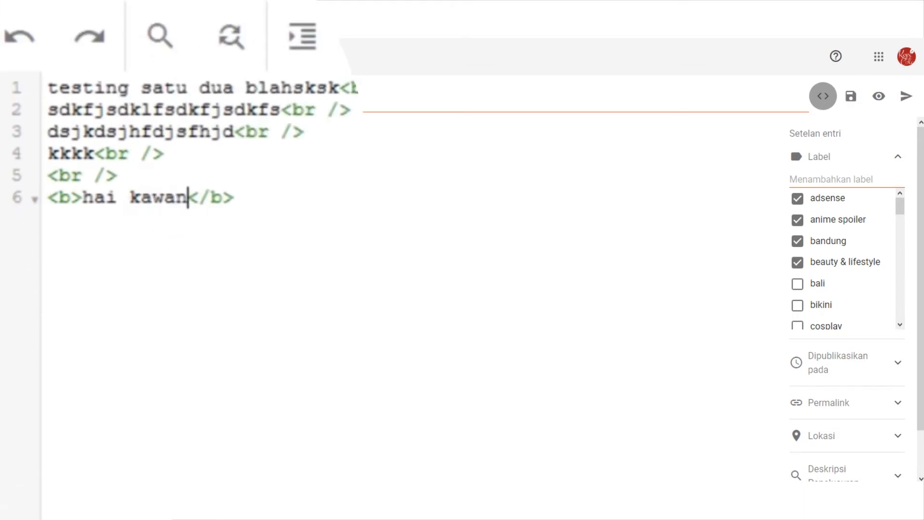
# Remove the "<" from the last line's closing bold tag and restore the line to "<b>hai kawan</b>"
pyautogui.click(190, 198)
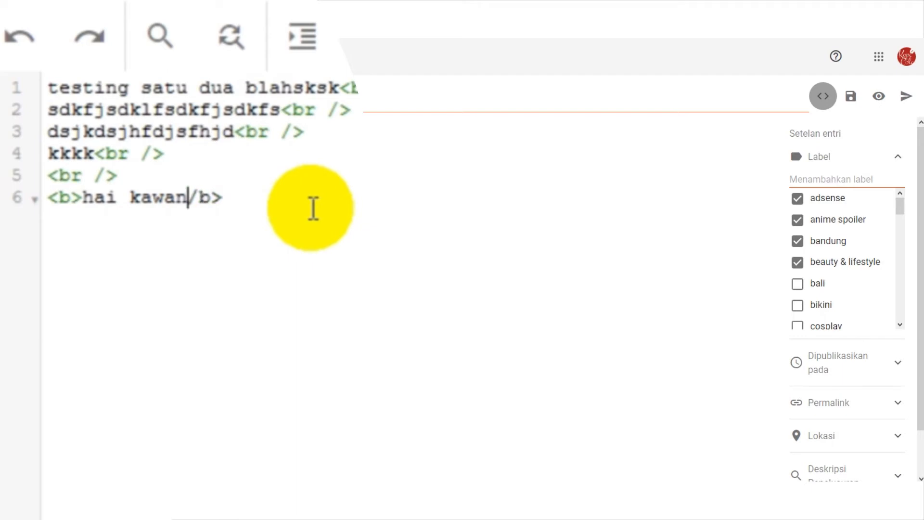
pyautogui.click(345, 196)
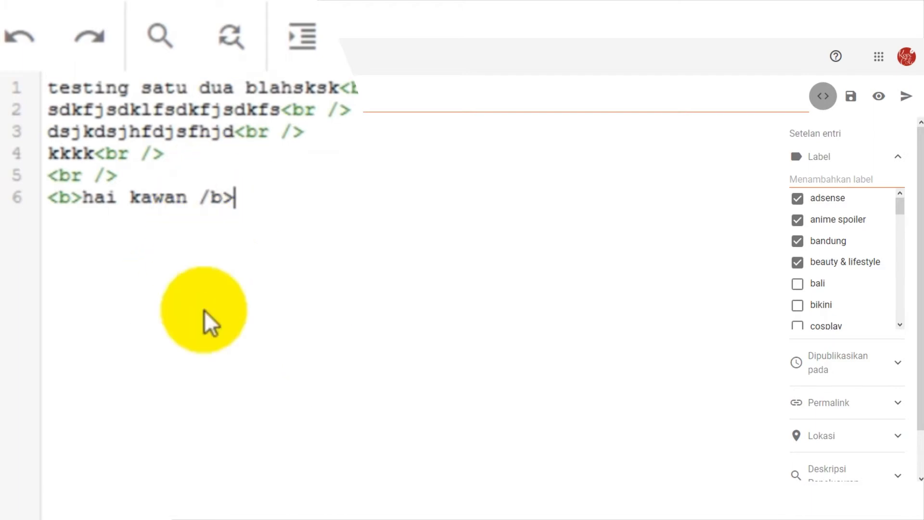
pyautogui.click(200, 196)
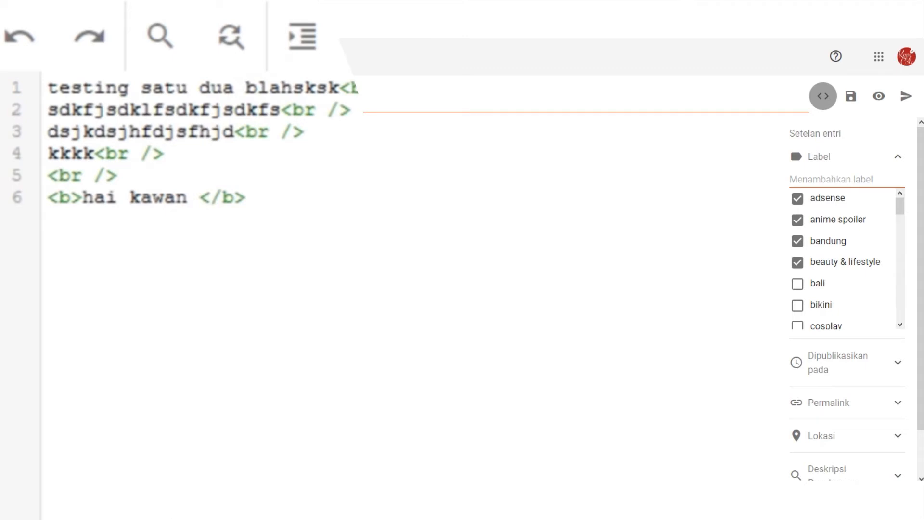
pyautogui.click(152, 198)
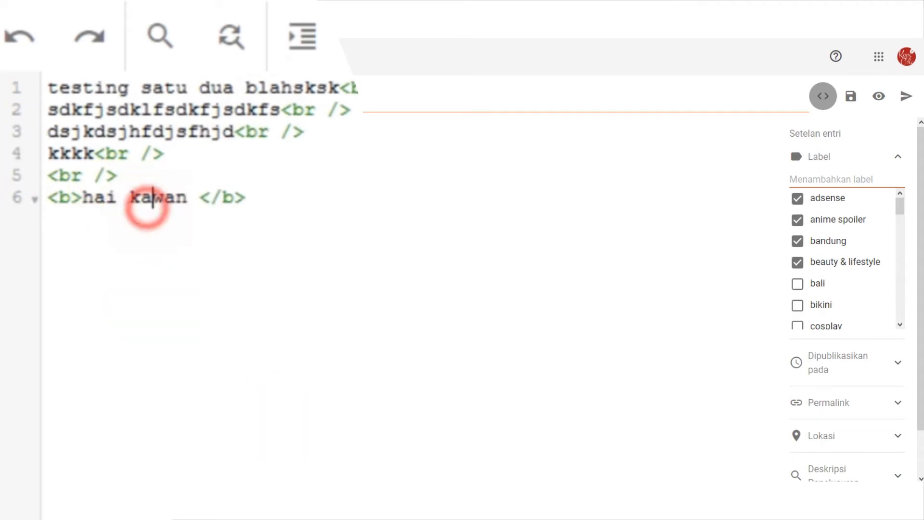
pyautogui.click(202, 195)
pyautogui.press('BackSpace')
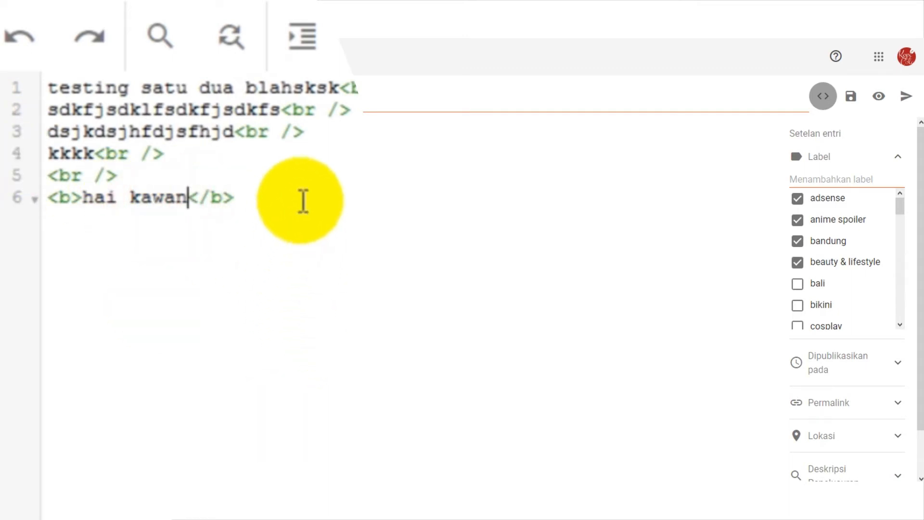
pyautogui.click(301, 202)
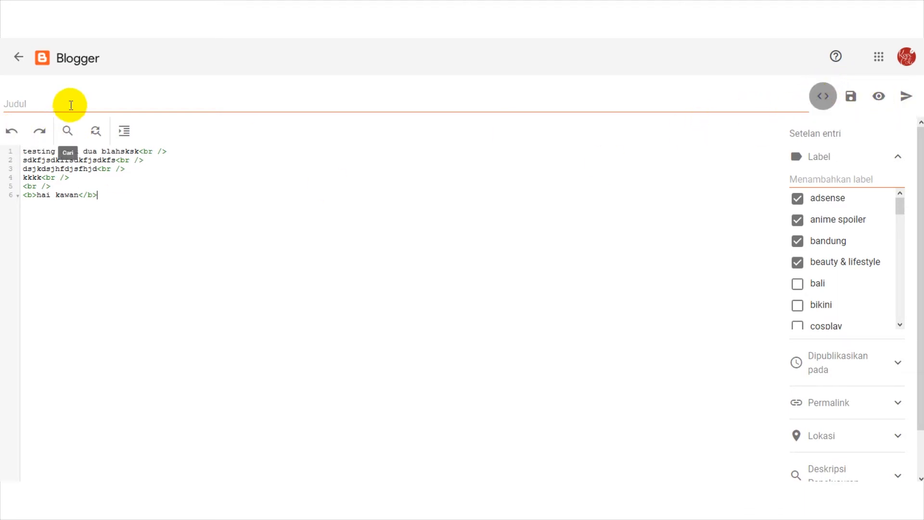
# Add the attribute class="hai" to the bold tag in the last HTML line and save the draft in compose view
pyautogui.click(67, 136)
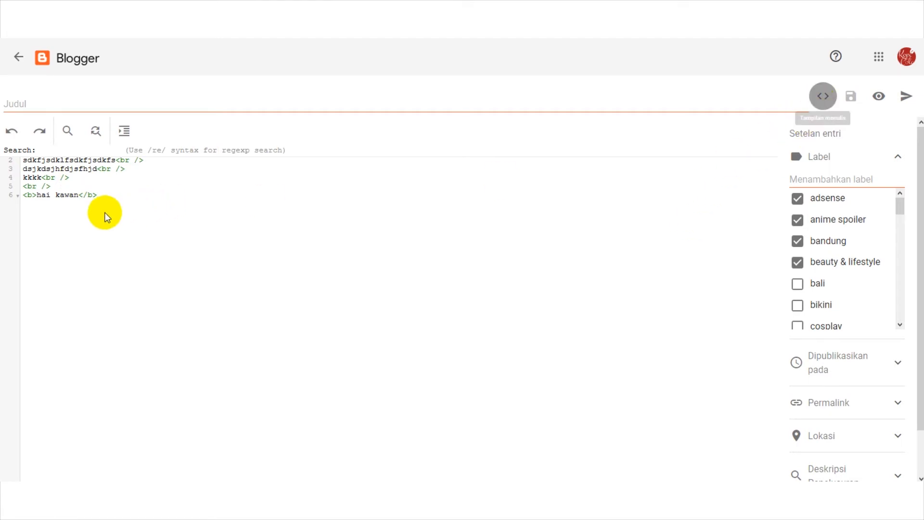
pyautogui.click(33, 196)
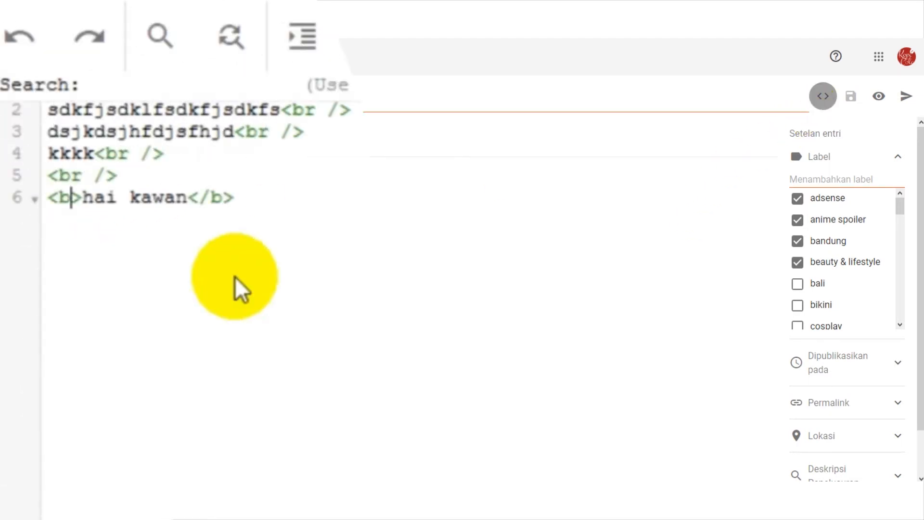
pyautogui.write('class="')
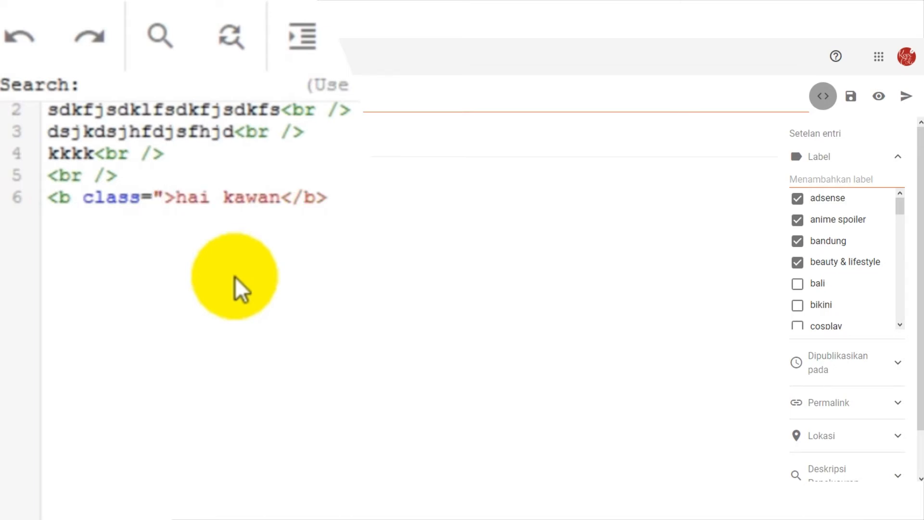
pyautogui.write('hai')
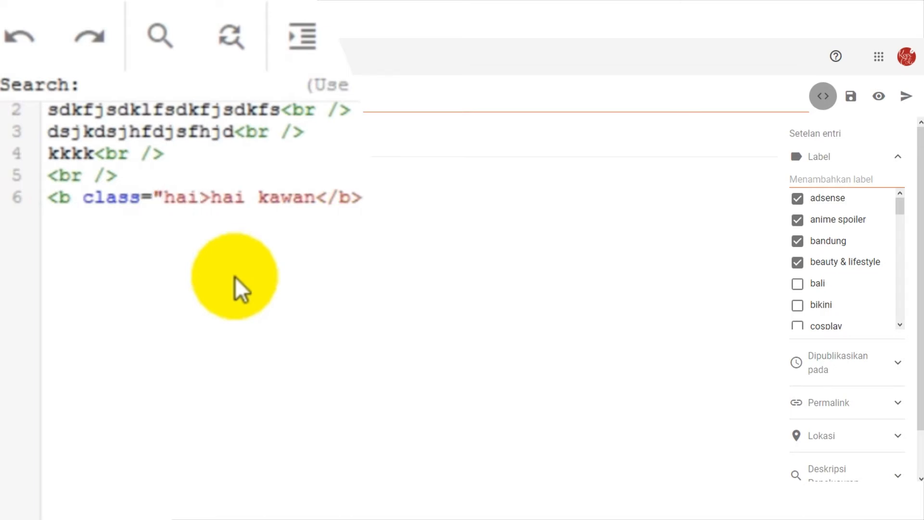
pyautogui.write('"')
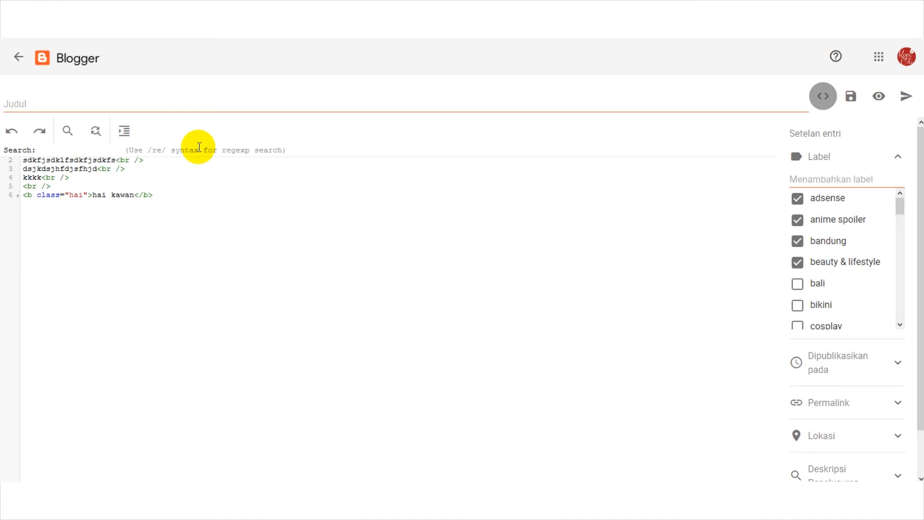
pyautogui.click(823, 96)
pyautogui.click(851, 96)
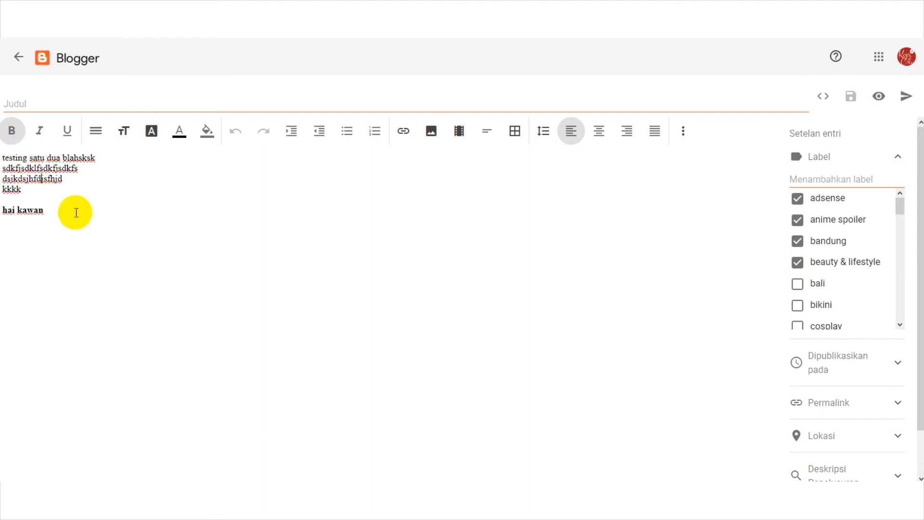
# Try bold, italic and underline on the first line "testing satu dua blahsksk" and remove the italic and underline
pyautogui.click(19, 131)
pyautogui.click(34, 179)
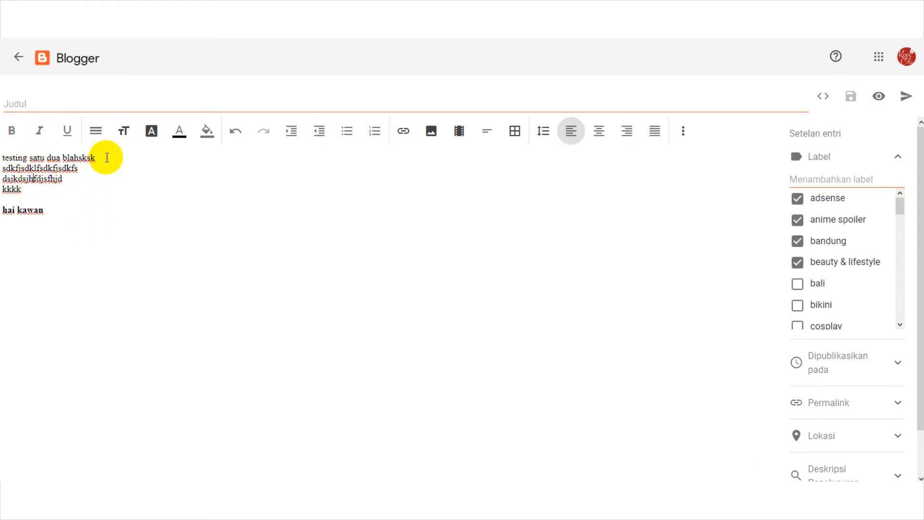
pyautogui.moveTo(103, 157); pyautogui.dragTo(3, 158)
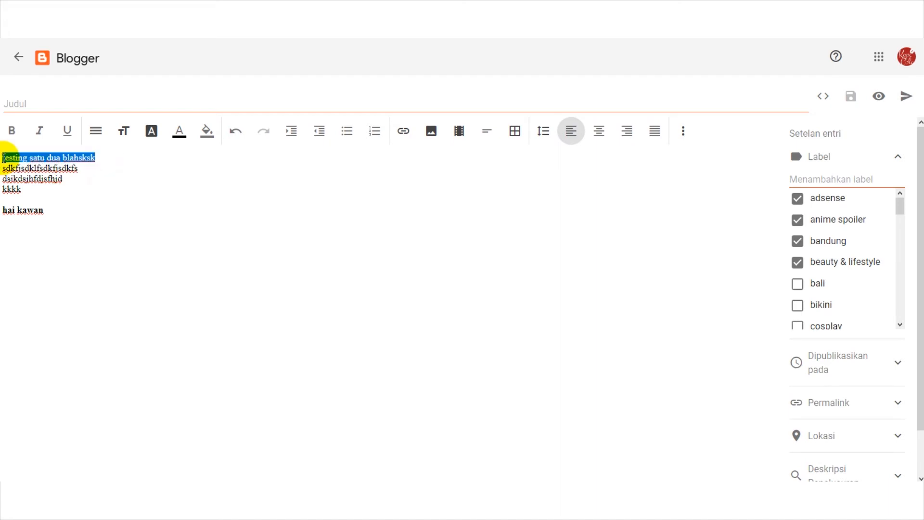
pyautogui.click(13, 132)
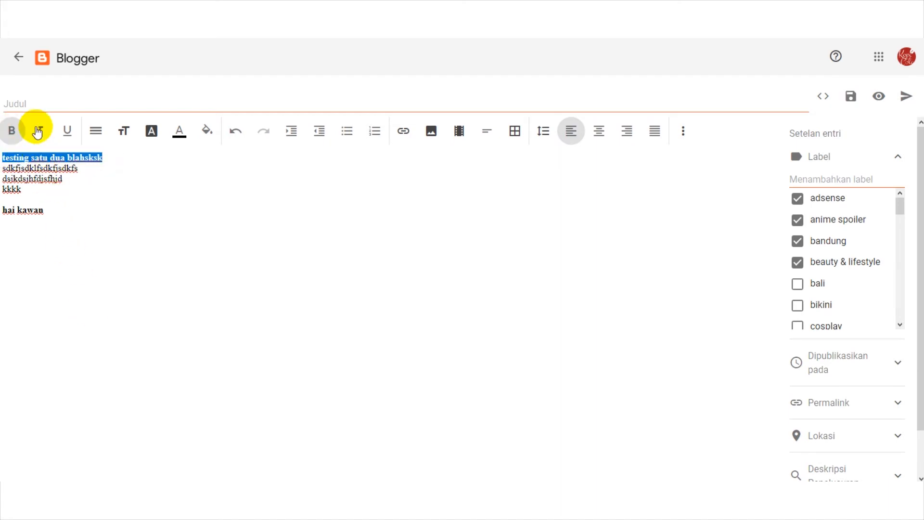
pyautogui.click(47, 138)
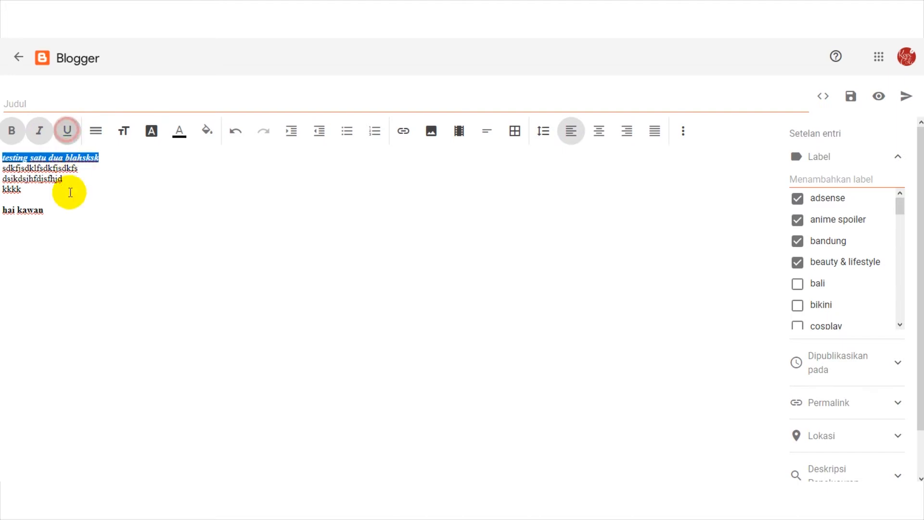
pyautogui.click(41, 136)
pyautogui.click(10, 129)
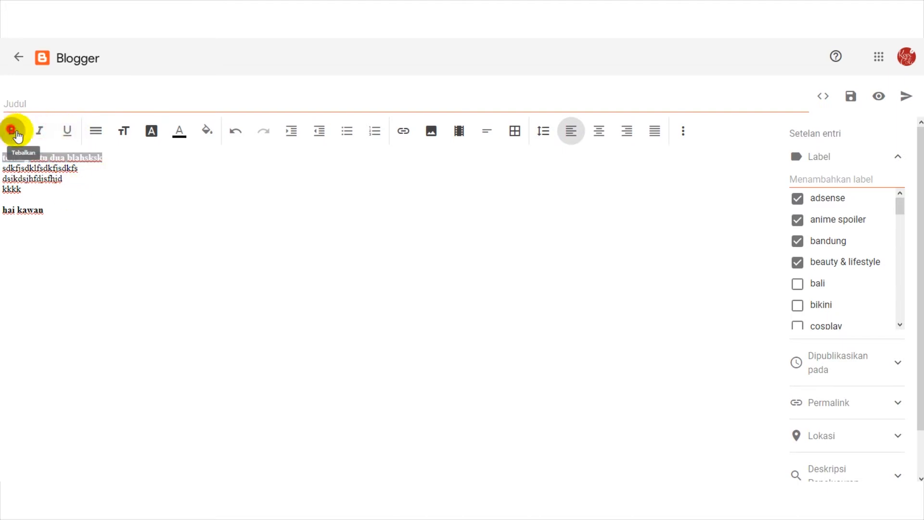
# Format the first line "testing satu dua blahsksk" as Judul Utama (H1) and the second line as Judul (H2)
pyautogui.click(96, 133)
pyautogui.click(79, 190)
pyautogui.moveTo(2, 202); pyautogui.dragTo(82, 192)
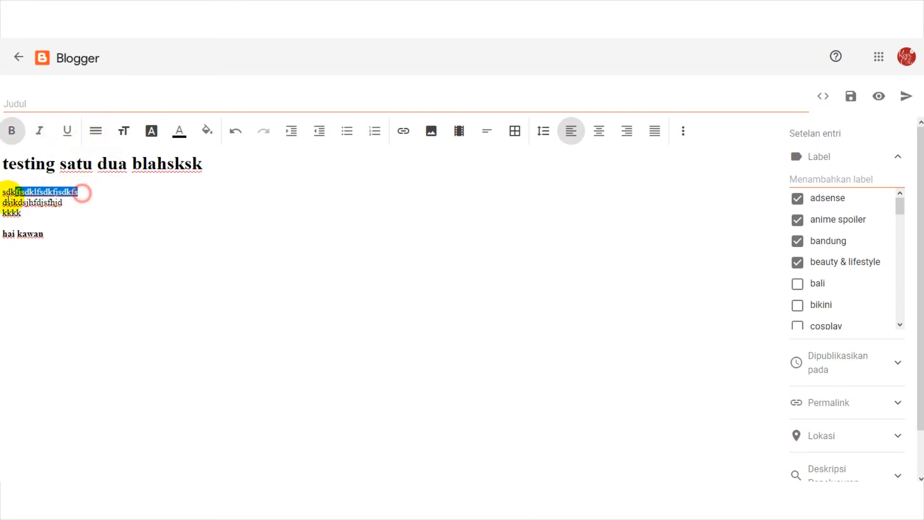
pyautogui.click(96, 130)
pyautogui.click(126, 190)
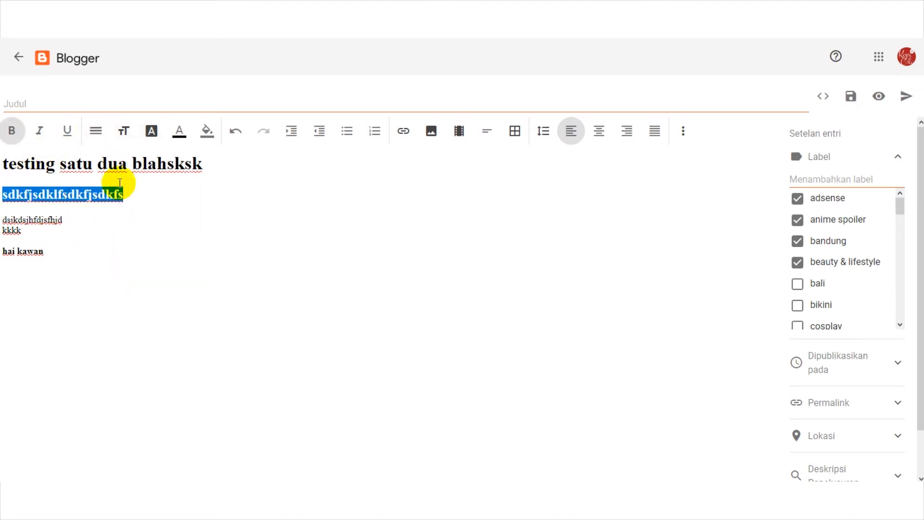
# Format the third line as Subjudul (H3) and the line "kkkk" as Judul Kecil (H4)
pyautogui.moveTo(70, 224); pyautogui.dragTo(2, 232)
pyautogui.click(95, 131)
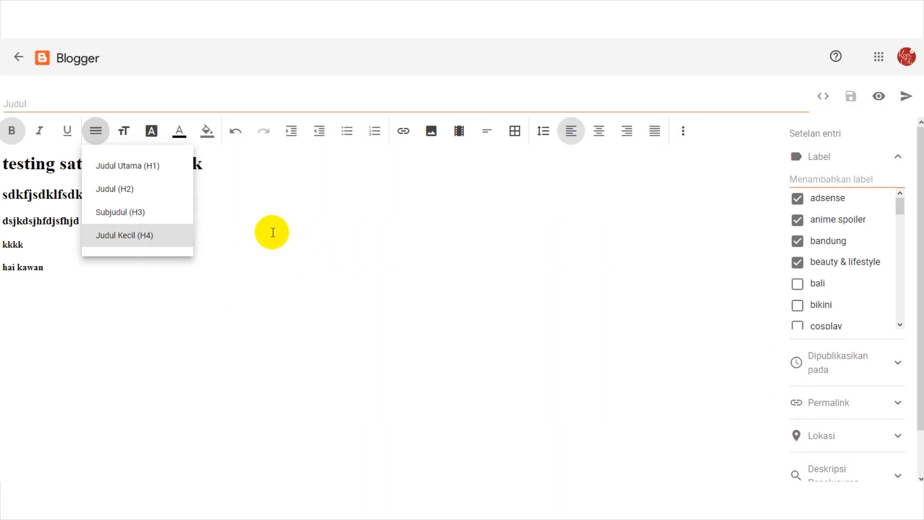
pyautogui.click(297, 225)
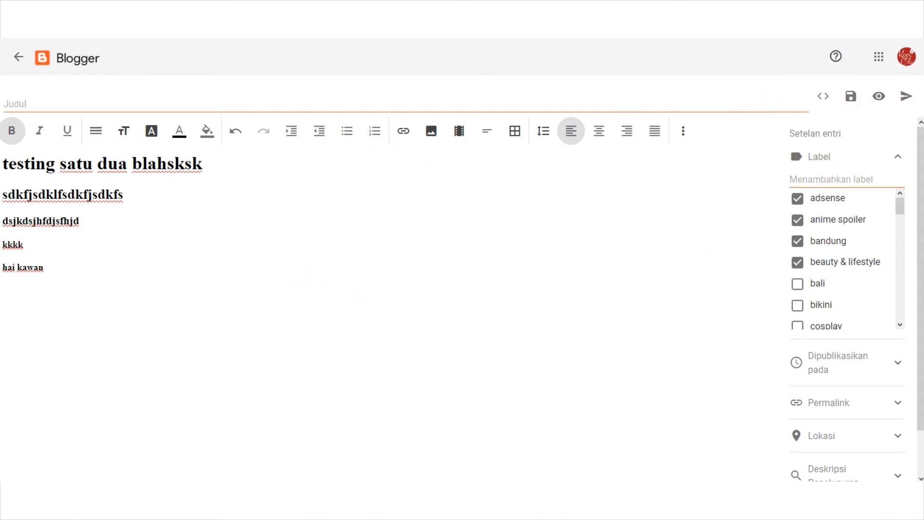
# Preview the draft in the blog theme and examine how its heading levels are rendered
pyautogui.click(879, 96)
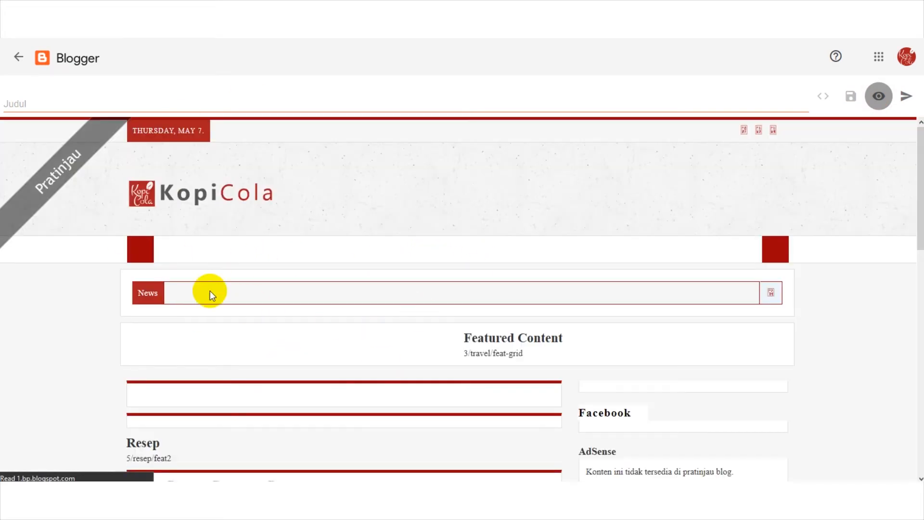
pyautogui.scroll(-3, 379, 264)
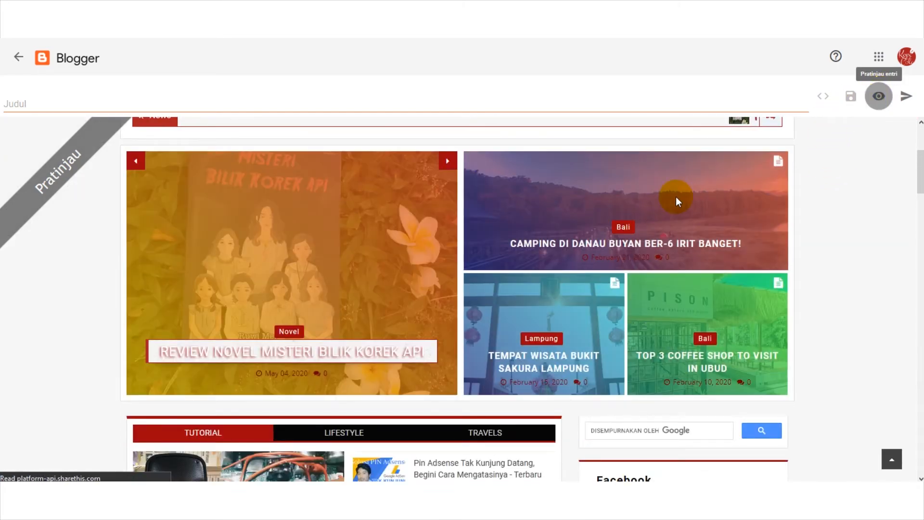
pyautogui.scroll(-6, 676, 196)
pyautogui.scroll(-15, 675, 196)
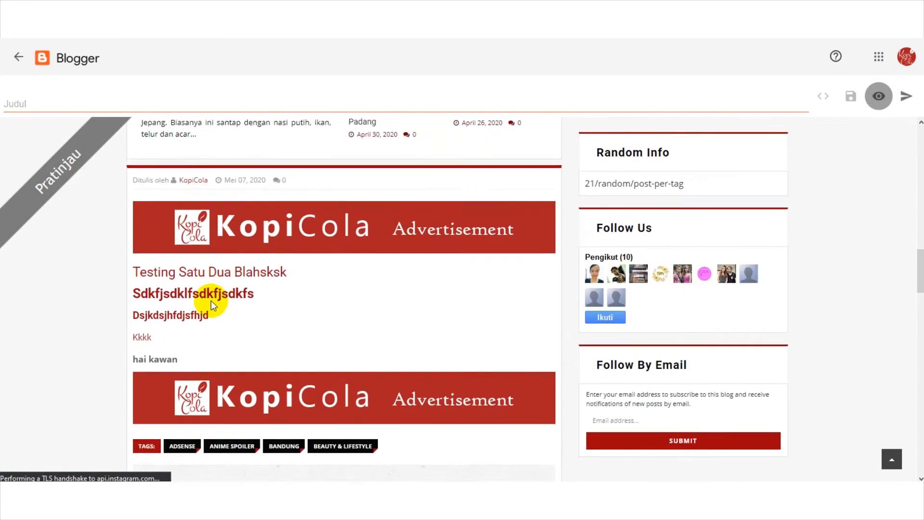
pyautogui.scroll(10, 215, 305)
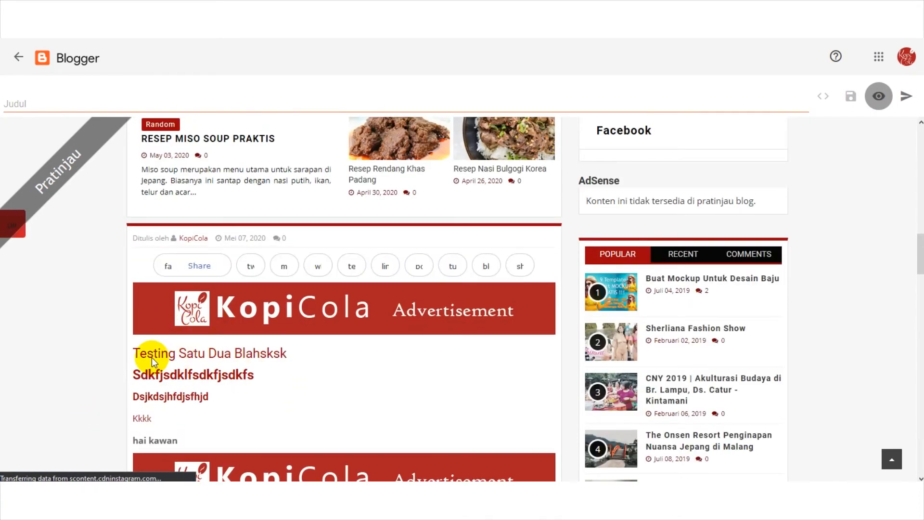
pyautogui.press('Escape')
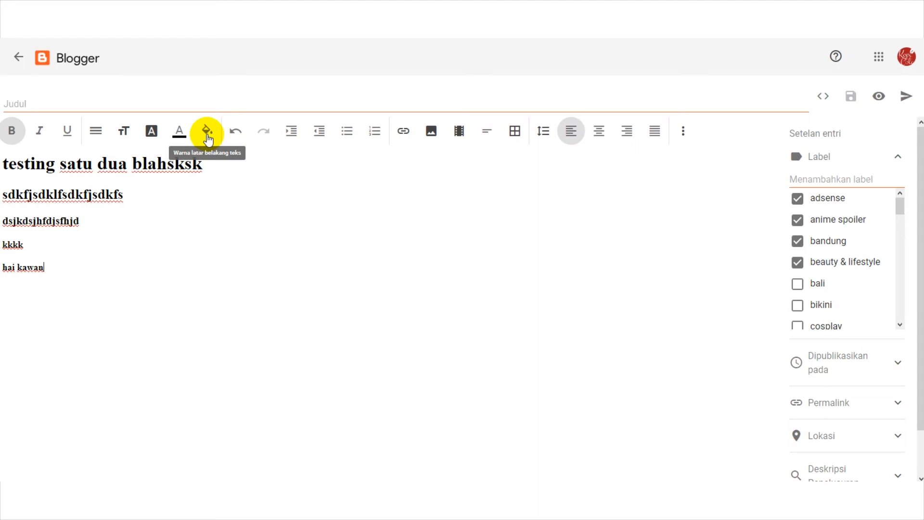
# Replace the entire draft text with the copied Lorem ipsum paragraphs
pyautogui.tripleClick(219, 167)
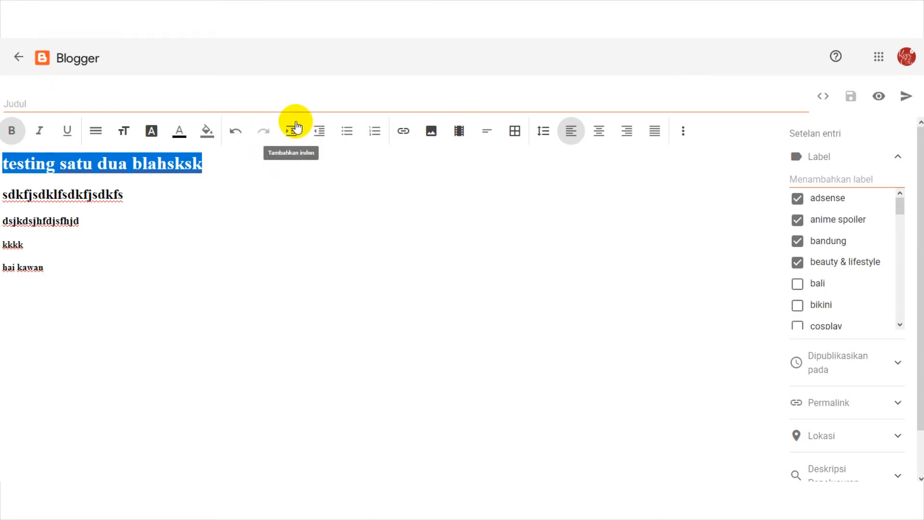
pyautogui.click(3, 195)
pyautogui.hotkey('ctrl', 'a')
pyautogui.hotkey('ctrl', 'v')
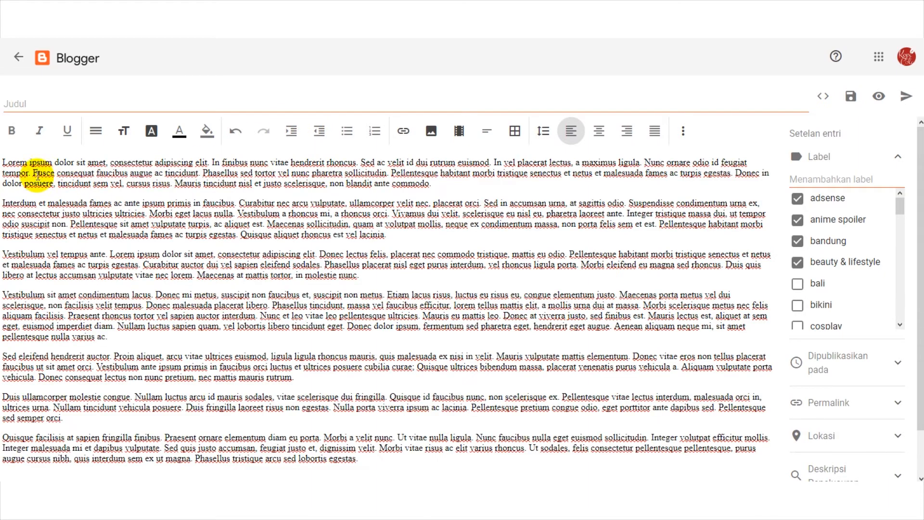
# Add the line "Judul Utama (H1)" above the first paragraph and format it as Judul Utama (H1)
pyautogui.click(4, 160)
pyautogui.press('Return')
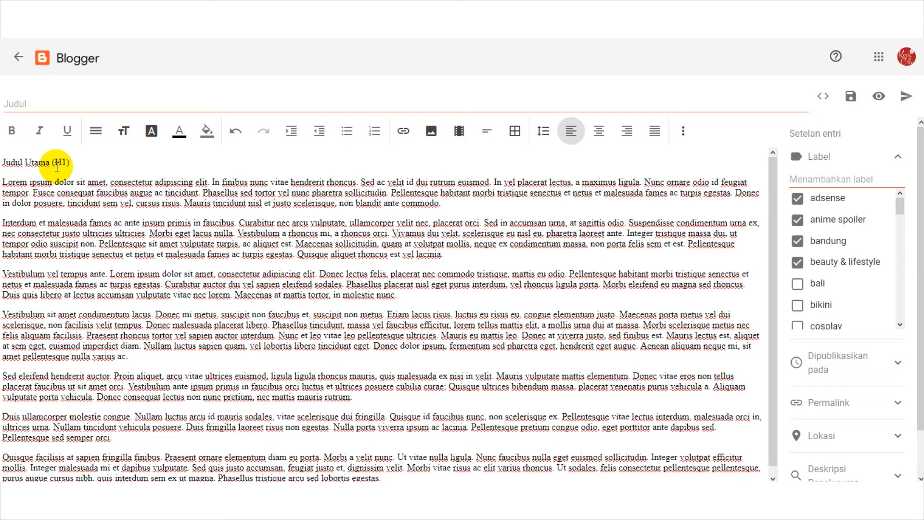
pyautogui.moveTo(70, 163); pyautogui.dragTo(2, 163)
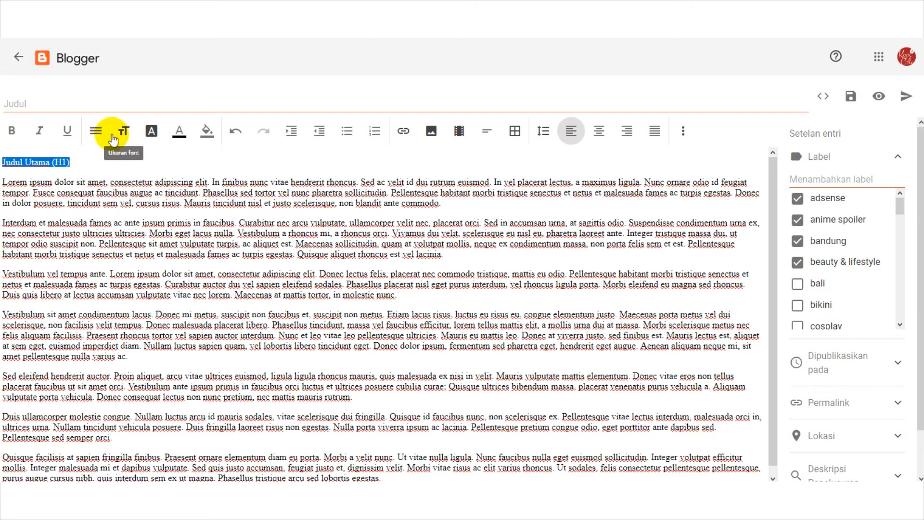
pyautogui.click(94, 139)
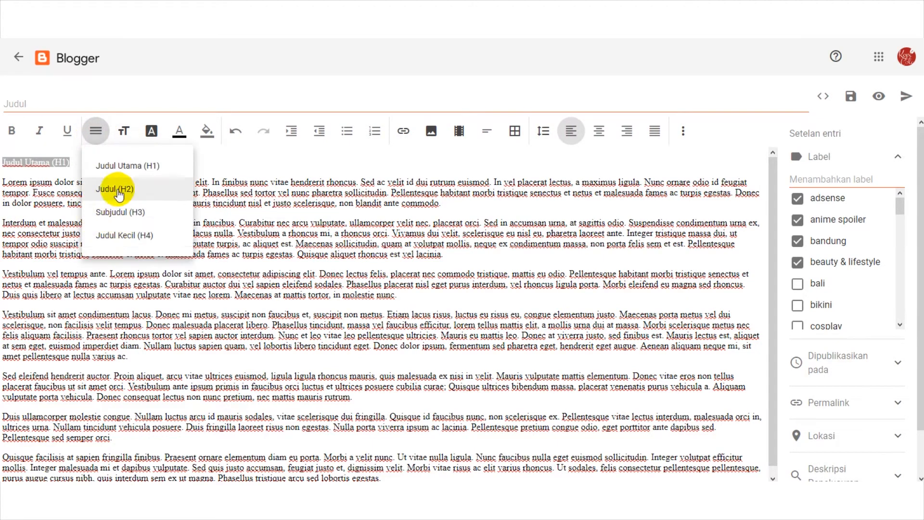
pyautogui.click(129, 165)
pyautogui.click(168, 218)
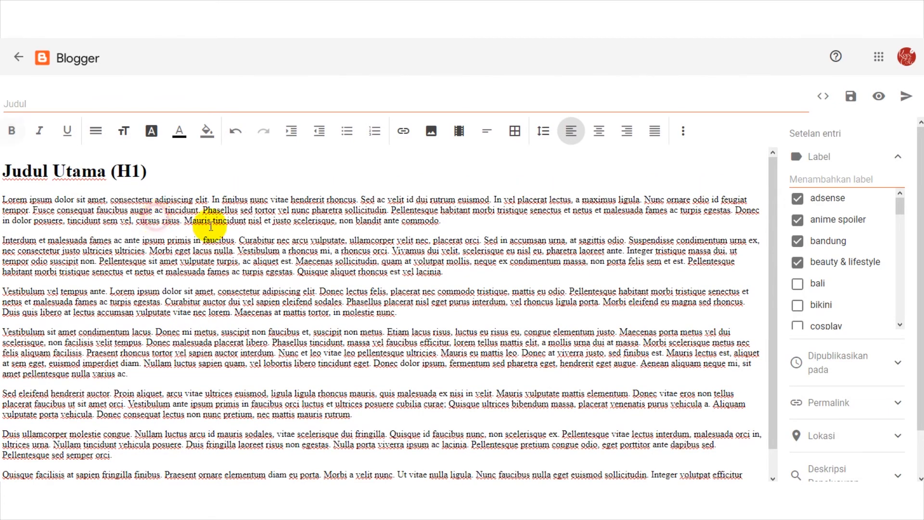
# Increase the indent of the first Lorem ipsum paragraph below the heading
pyautogui.click(68, 222)
pyautogui.moveTo(467, 220); pyautogui.dragTo(0, 224)
pyautogui.moveTo(83, 221); pyautogui.dragTo(1, 198)
pyautogui.click(292, 131)
pyautogui.click(366, 270)
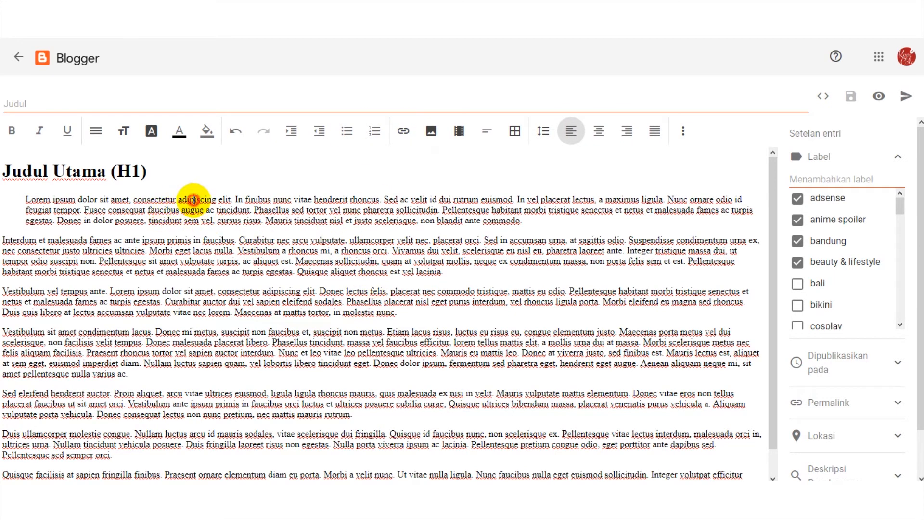
# Insert the wooden house photo from the Kopi Cola album on a new line below the indented paragraph
pyautogui.click(542, 225)
pyautogui.press('Return')
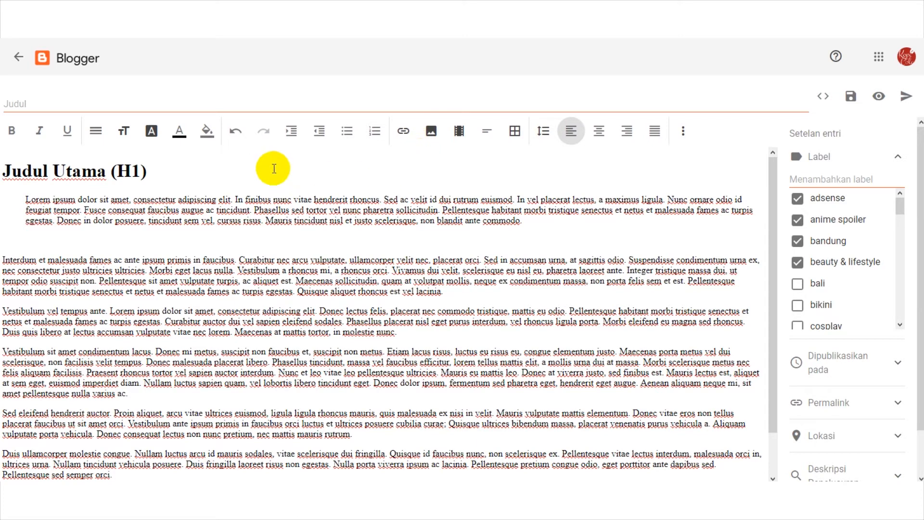
pyautogui.click(430, 137)
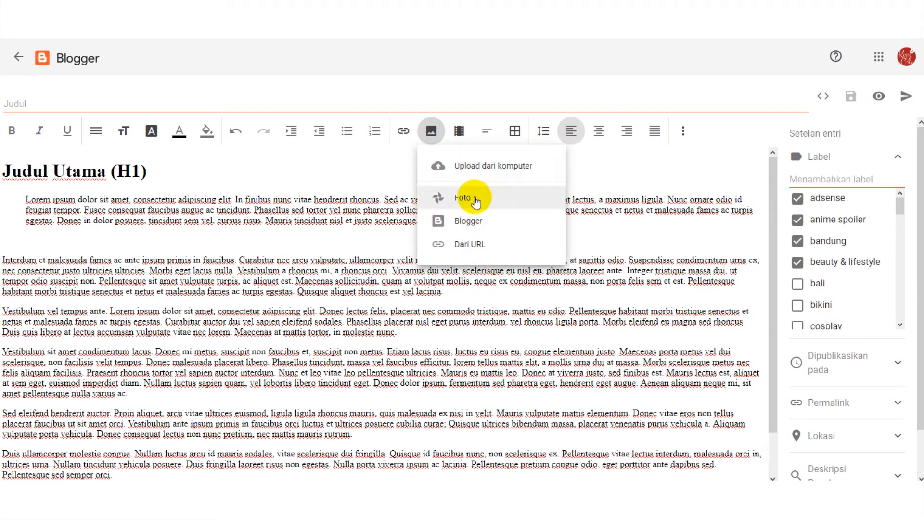
pyautogui.click(476, 220)
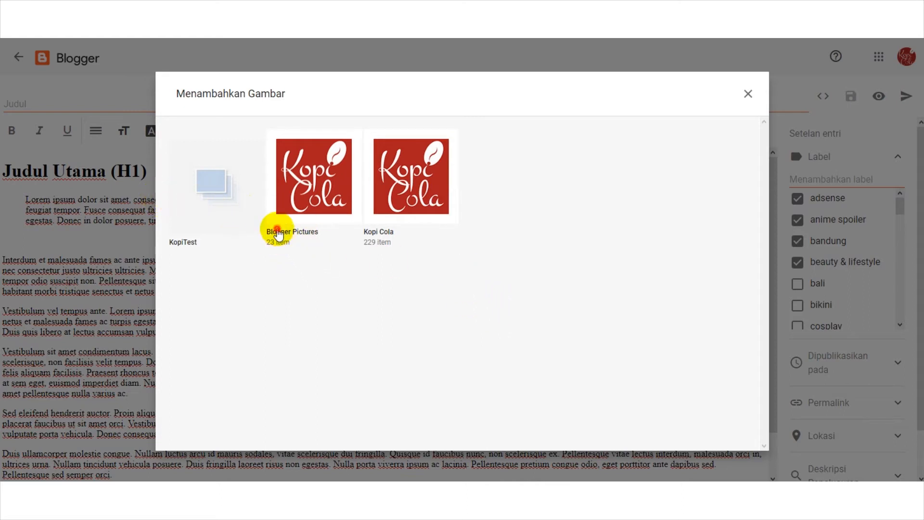
pyautogui.click(390, 211)
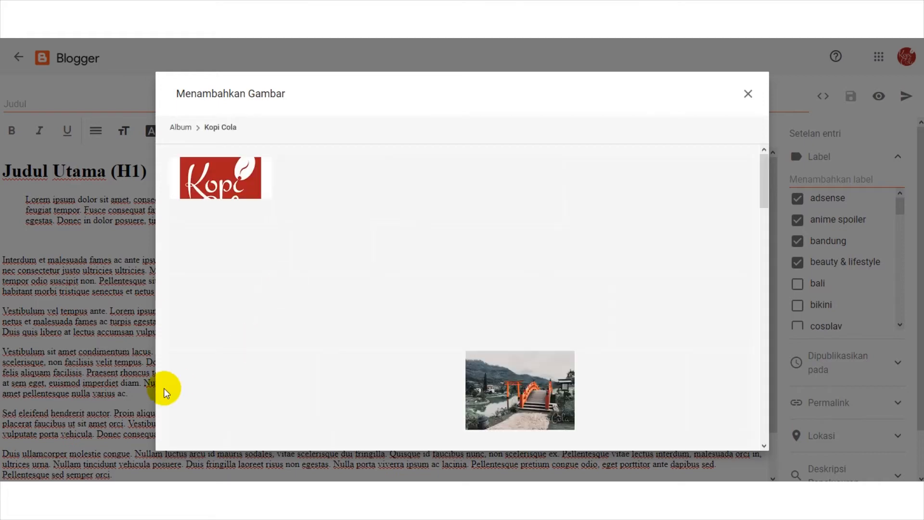
pyautogui.scroll(-3, 337, 359)
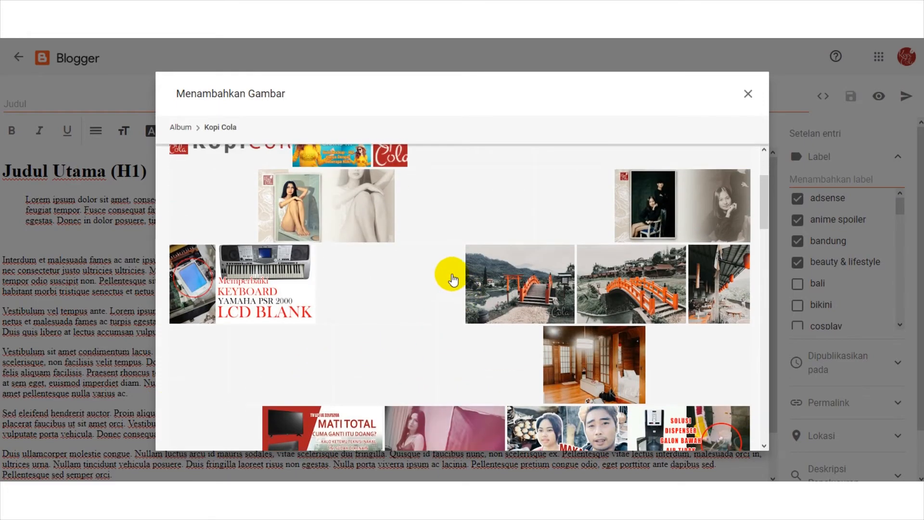
pyautogui.scroll(-5, 389, 363)
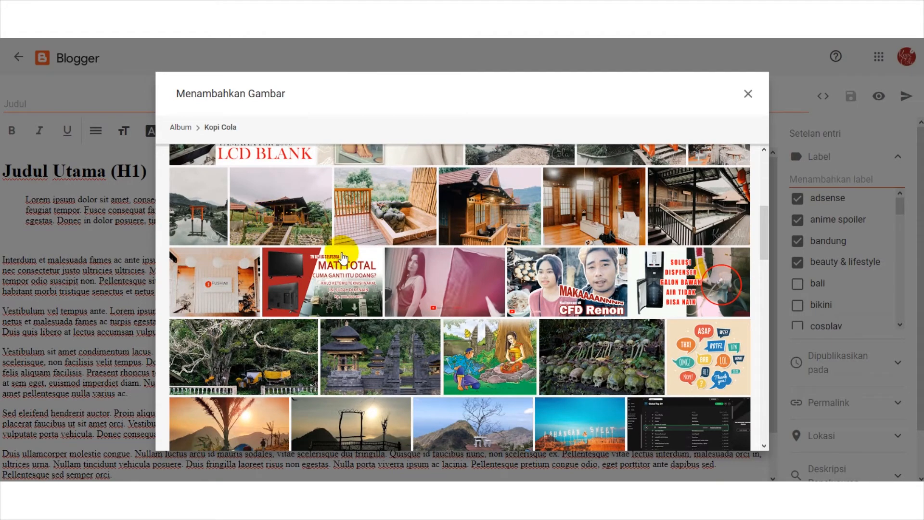
pyautogui.click(299, 236)
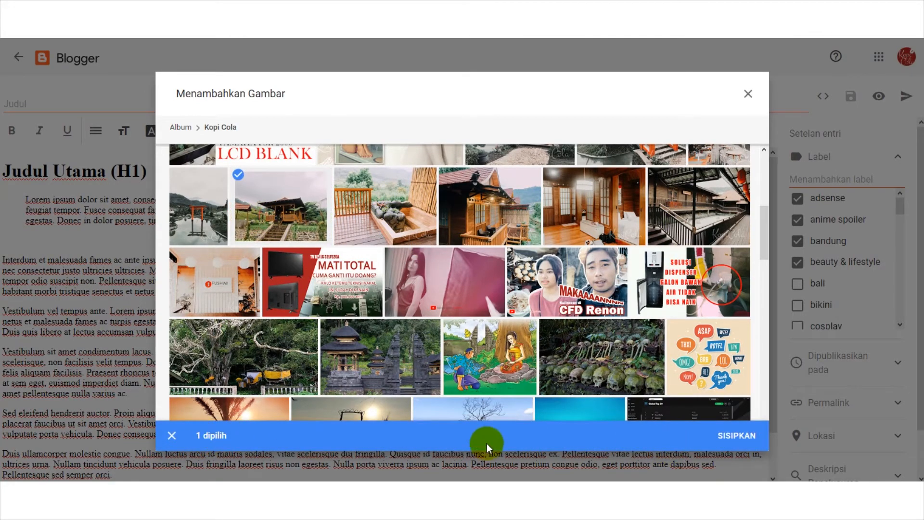
pyautogui.click(725, 435)
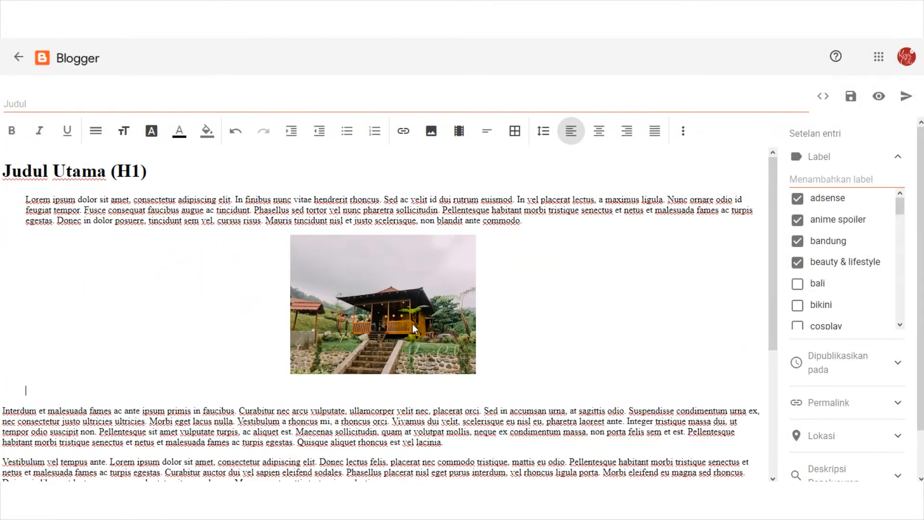
# Set the inserted house photo's size to Ekstra Besar in its image settings
pyautogui.click(412, 325)
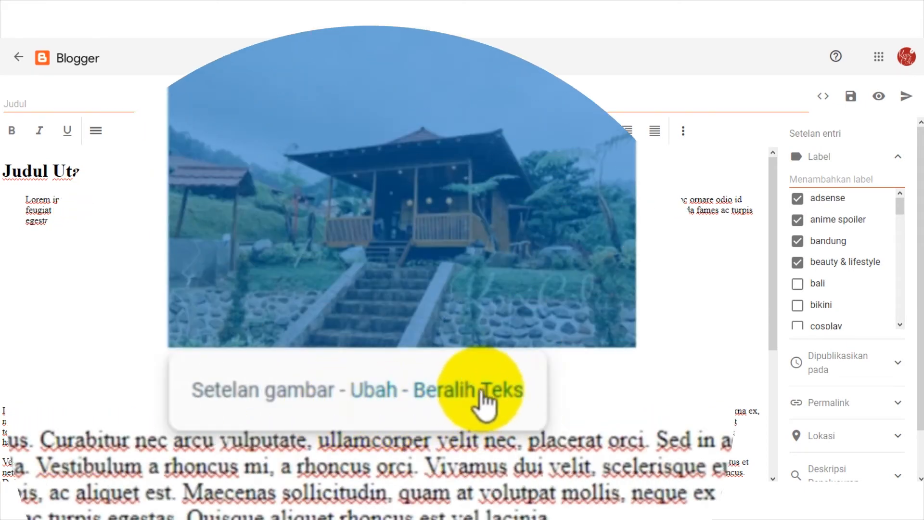
pyautogui.click(376, 390)
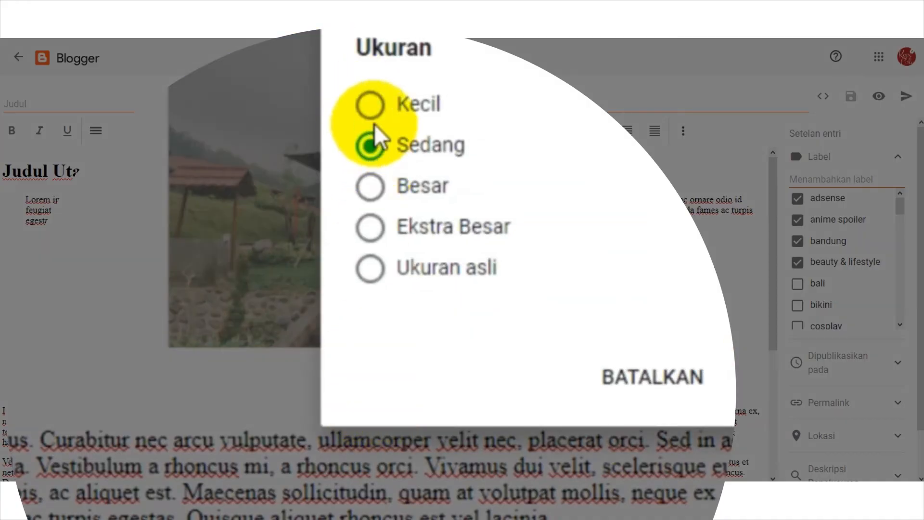
pyautogui.click(383, 235)
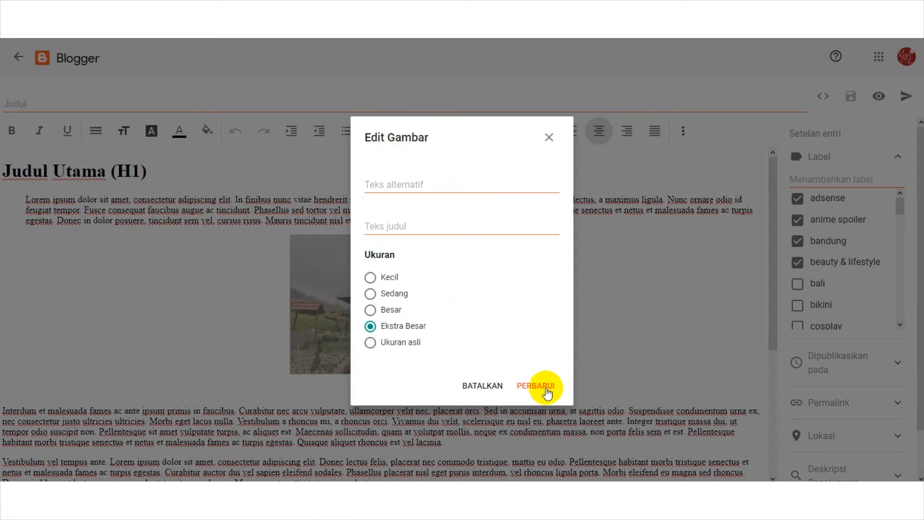
# Give the photo the alternative text "onsen resort malang" and the title text "Onsen Resort", and apply the image settings
pyautogui.click(425, 225)
pyautogui.click(402, 183)
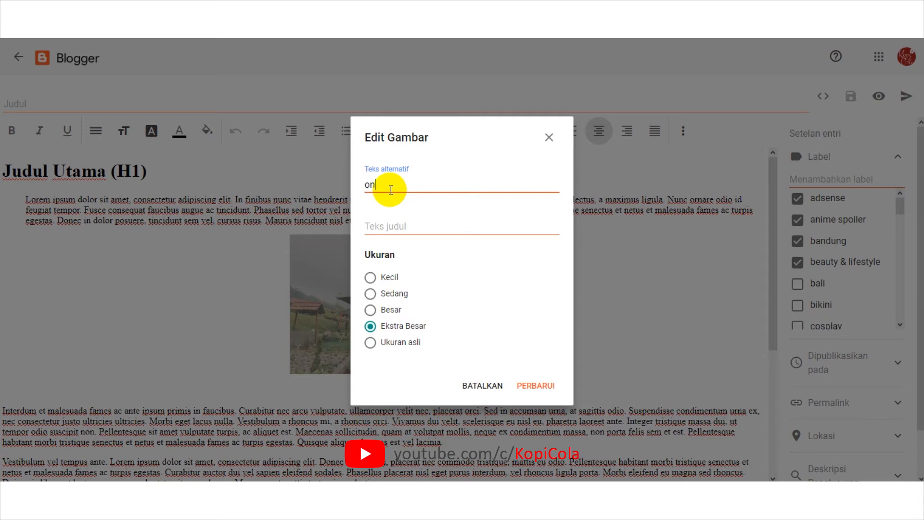
pyautogui.write('sen resort malang')
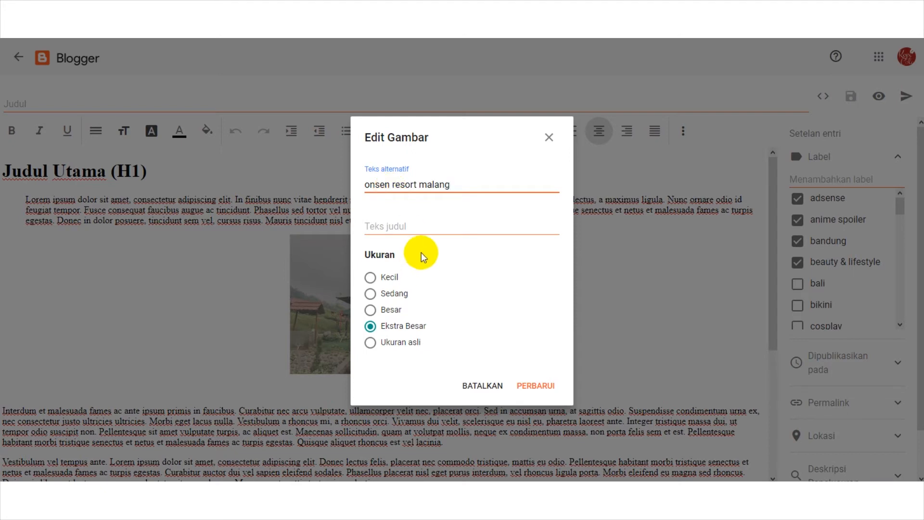
pyautogui.click(427, 225)
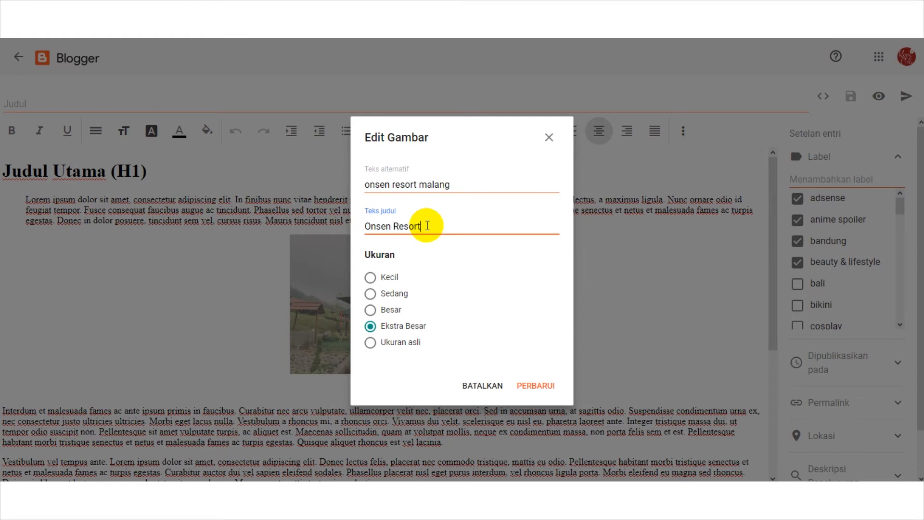
pyautogui.click(431, 184)
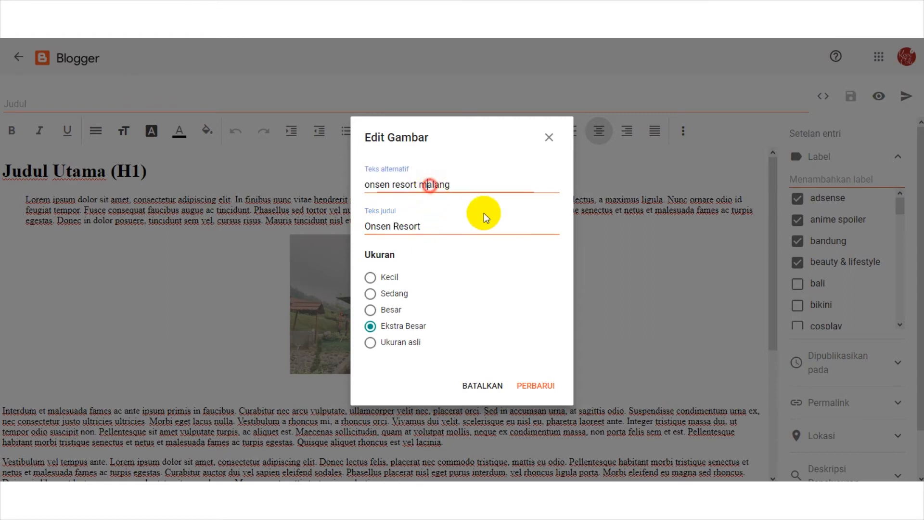
pyautogui.tripleClick(478, 184)
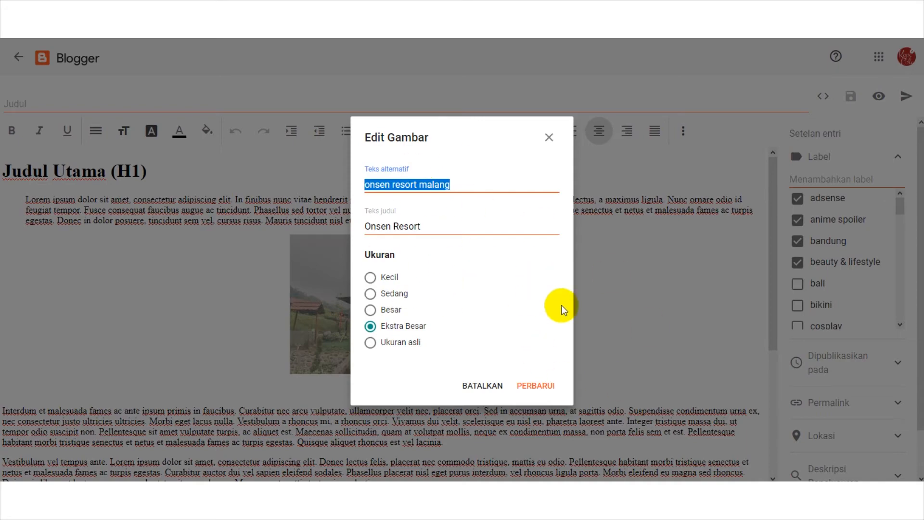
pyautogui.click(539, 386)
# Enable the caption under the house photo and replace its placeholder text with "Ini Caption"
pyautogui.scroll(-5, 330, 337)
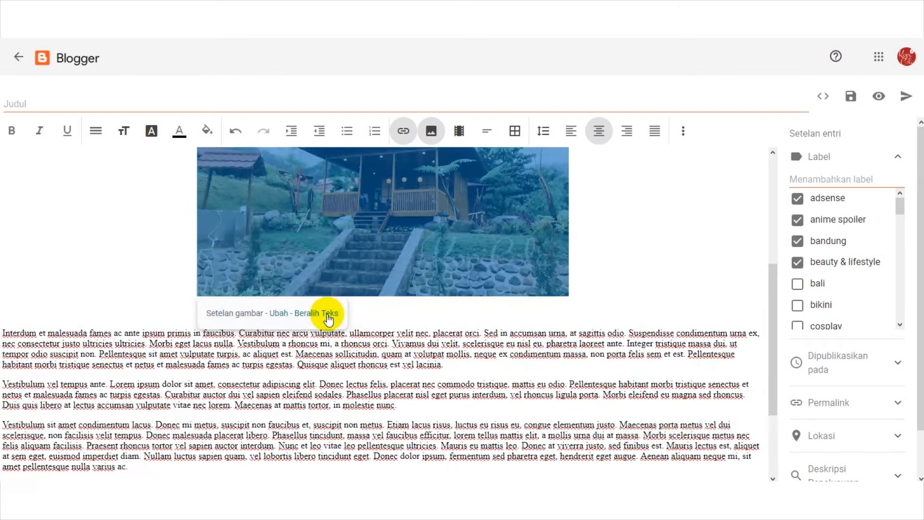
pyautogui.scroll(1, 505, 309)
pyautogui.scroll(2, 491, 337)
pyautogui.scroll(-1, 433, 317)
pyautogui.click(362, 361)
pyautogui.click(369, 362)
pyautogui.moveTo(357, 360); pyautogui.dragTo(432, 357)
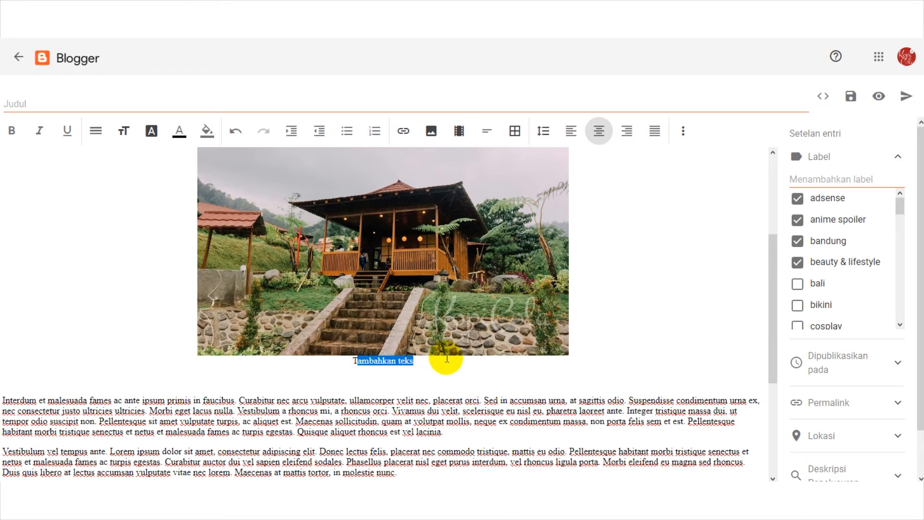
pyautogui.click(356, 361)
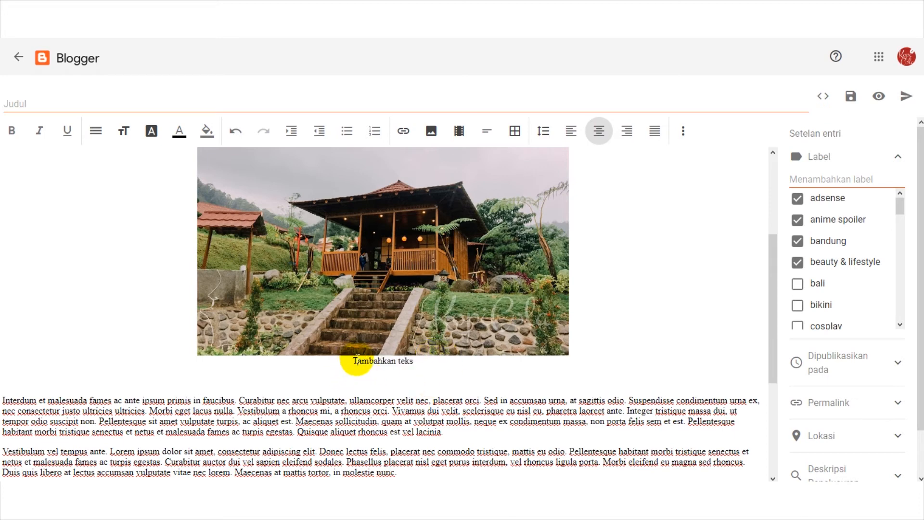
pyautogui.moveTo(355, 361); pyautogui.dragTo(414, 365)
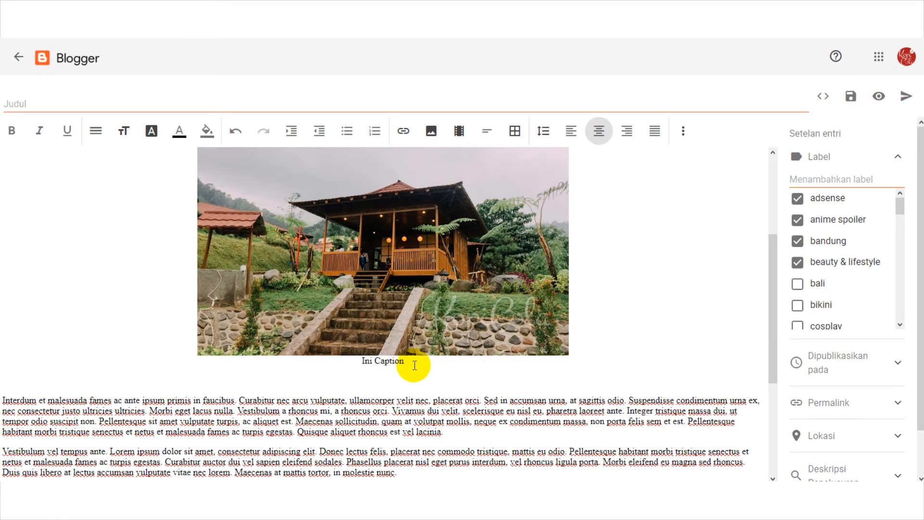
# Review the captioned photo's alternative text, title text and size settings without changing them
pyautogui.click(441, 318)
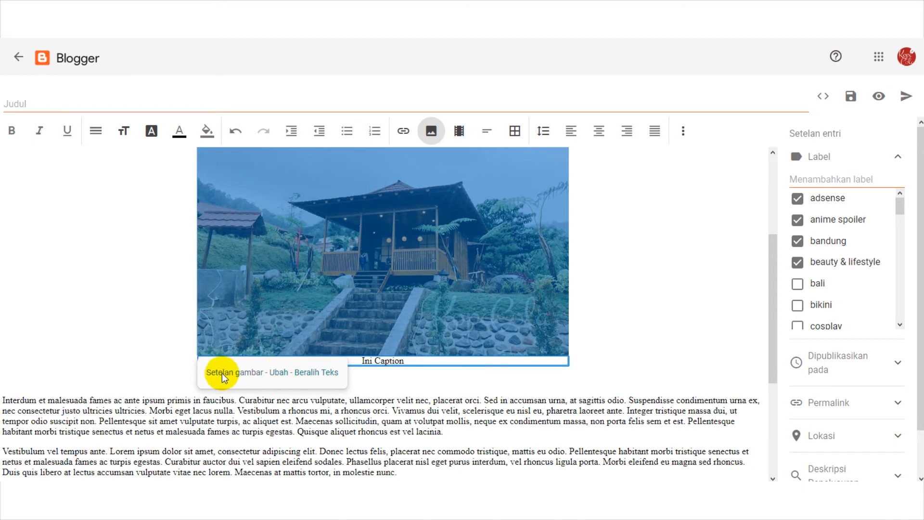
pyautogui.click(645, 347)
pyautogui.click(462, 305)
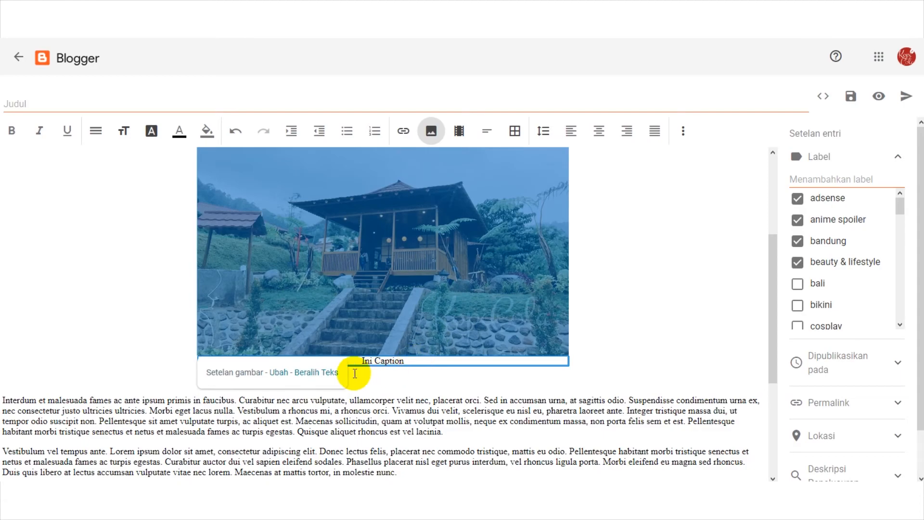
pyautogui.click(282, 372)
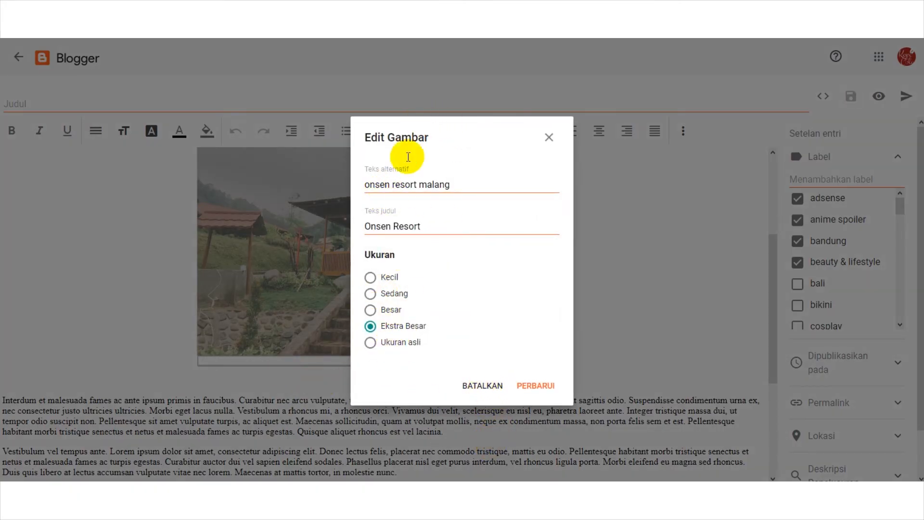
pyautogui.click(483, 387)
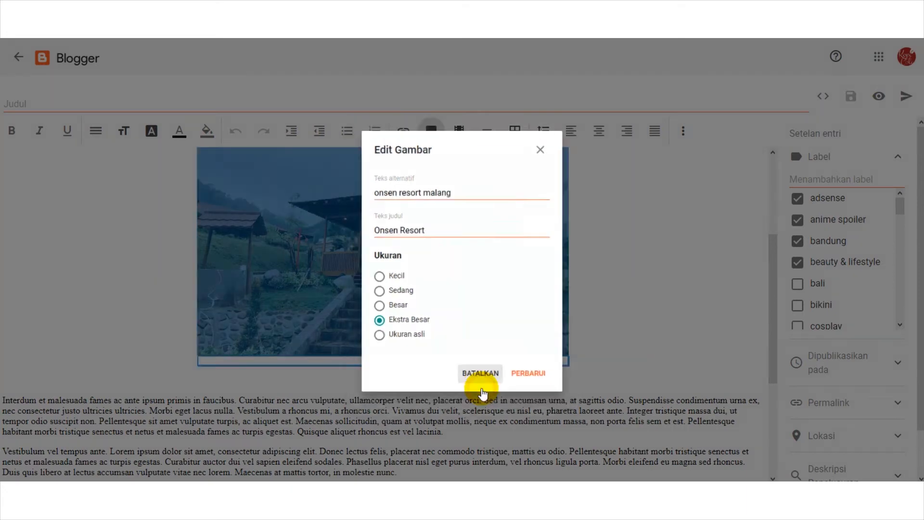
# Look at the anchor naming dialog for the selected house photo and close it without adding an anchor
pyautogui.click(405, 285)
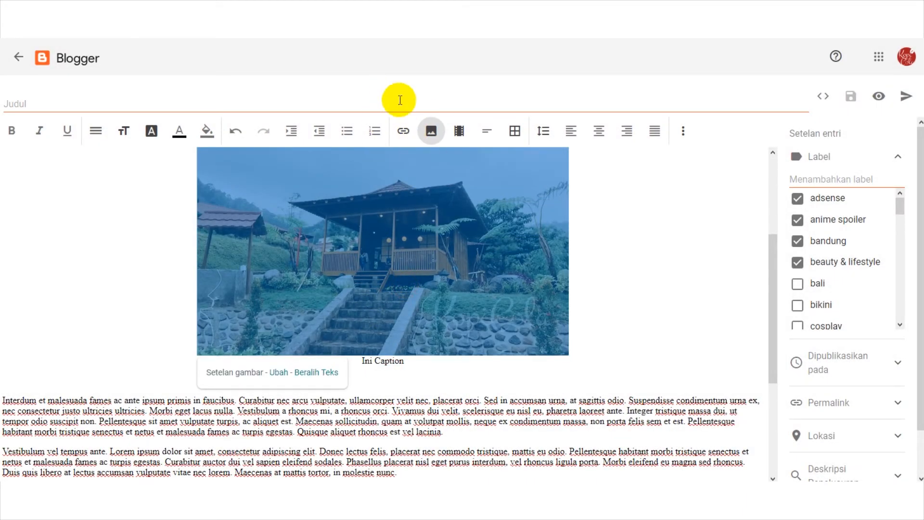
pyautogui.click(403, 131)
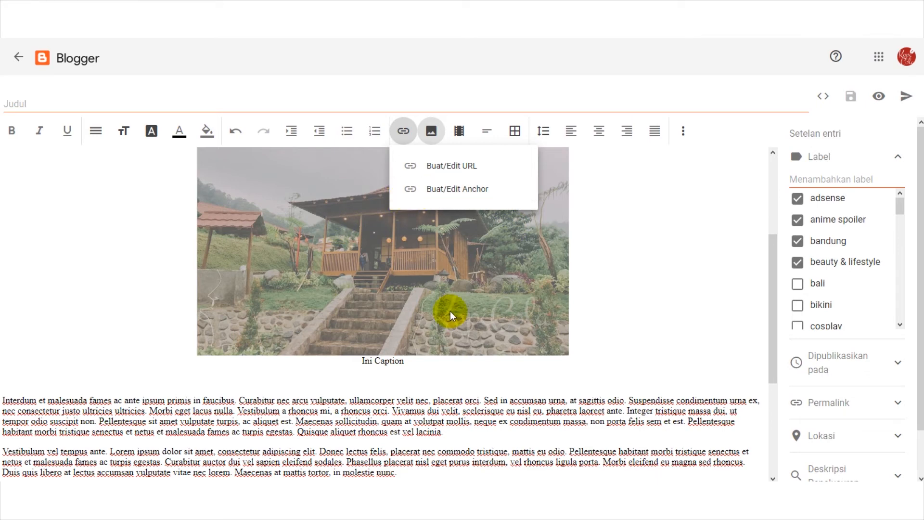
pyautogui.click(445, 189)
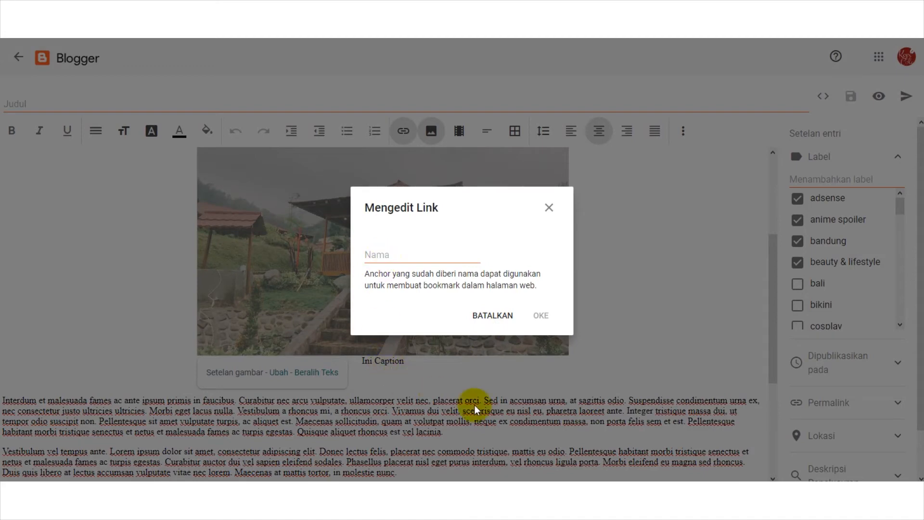
pyautogui.click(492, 316)
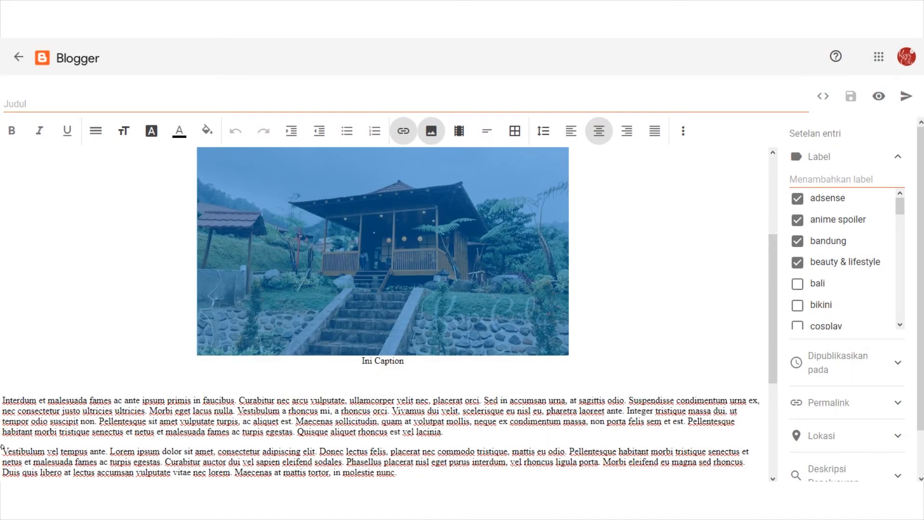
# Examine the link options for body text and the draft's layout around the captioned photo
pyautogui.click(21, 421)
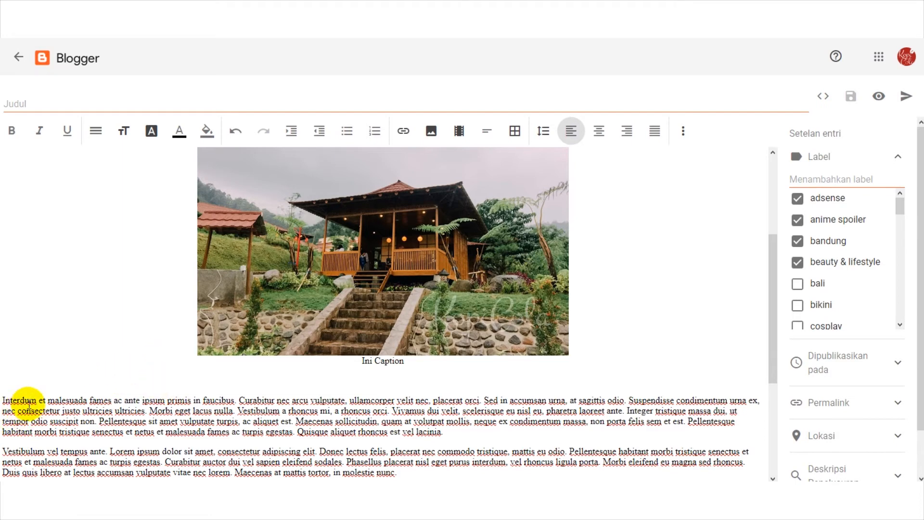
pyautogui.scroll(-3, 9, 399)
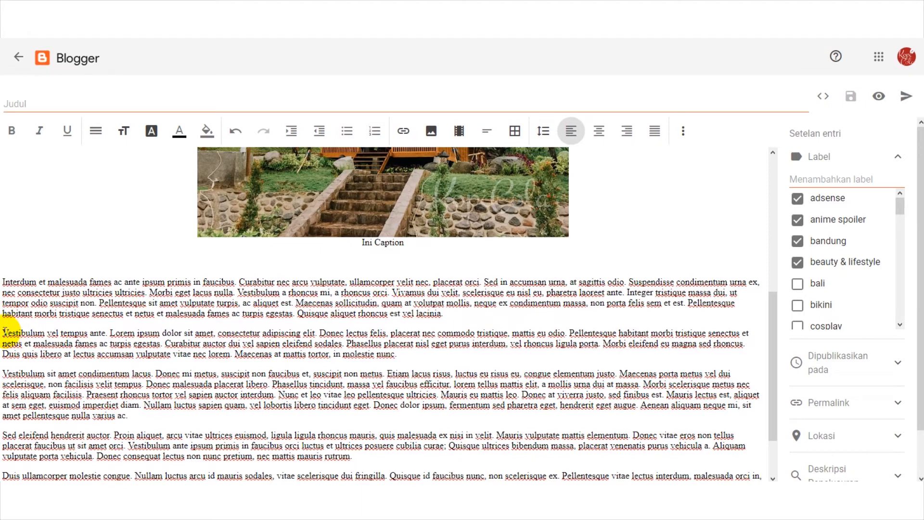
pyautogui.click(404, 131)
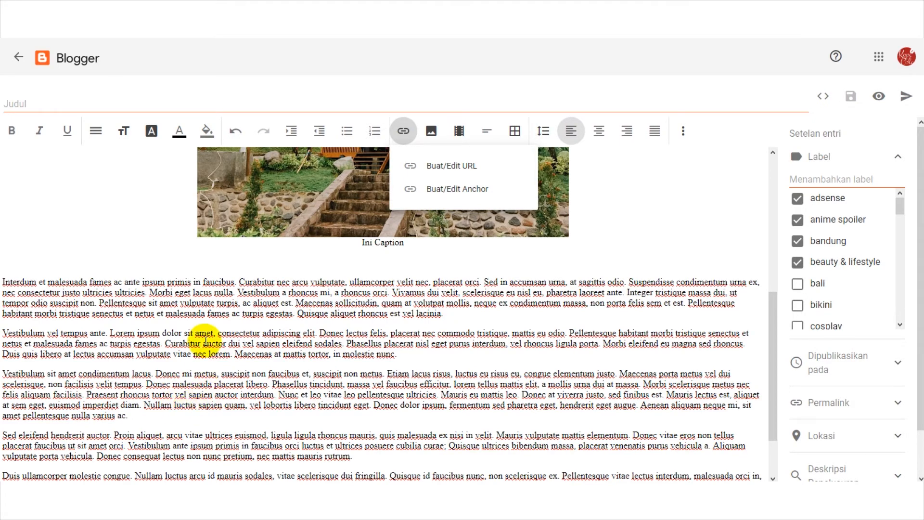
pyautogui.click(192, 326)
pyautogui.scroll(5, 231, 288)
pyautogui.scroll(1, 245, 298)
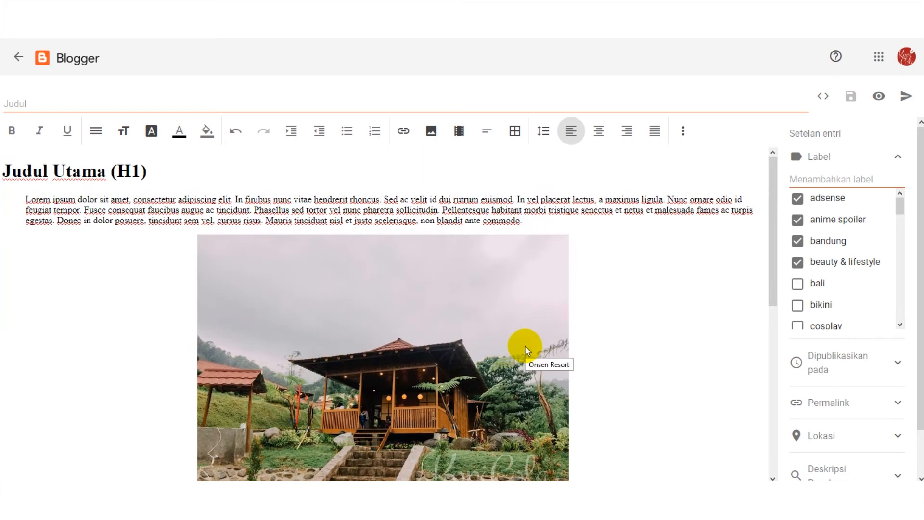
pyautogui.scroll(-3, 504, 307)
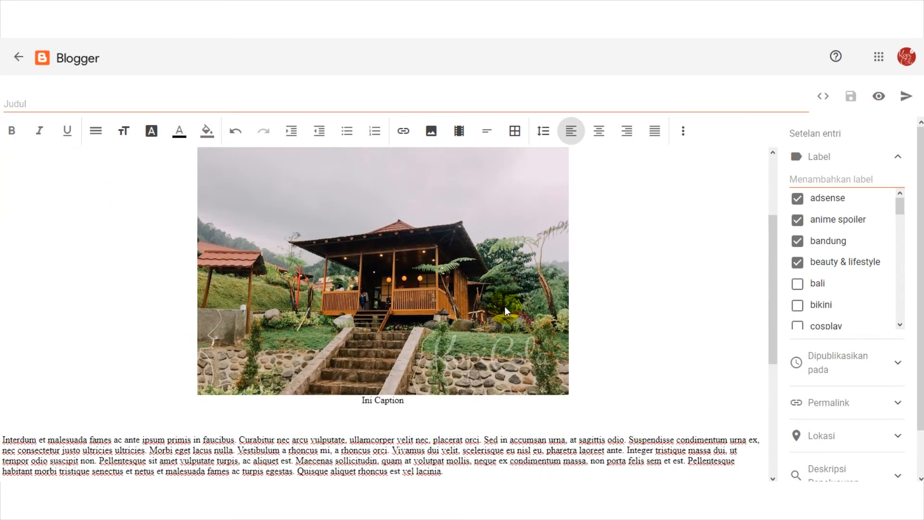
pyautogui.scroll(3, 512, 317)
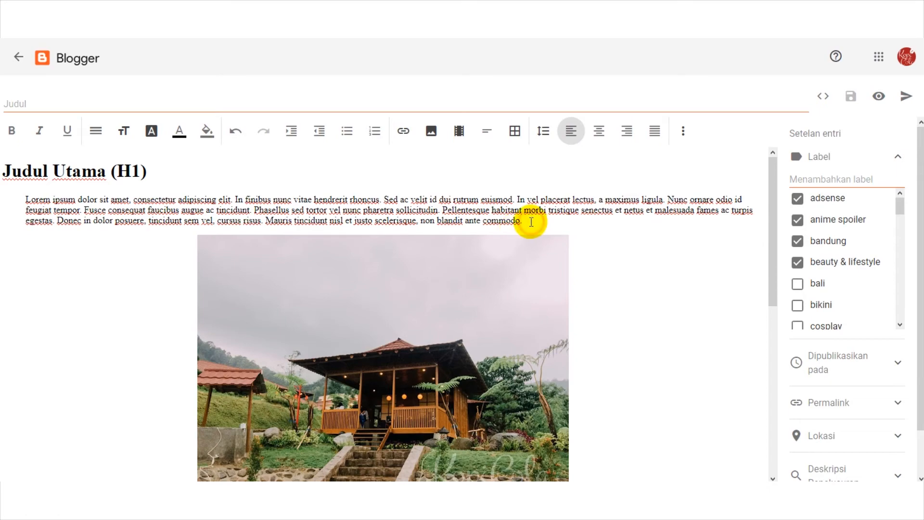
pyautogui.scroll(-8, 531, 222)
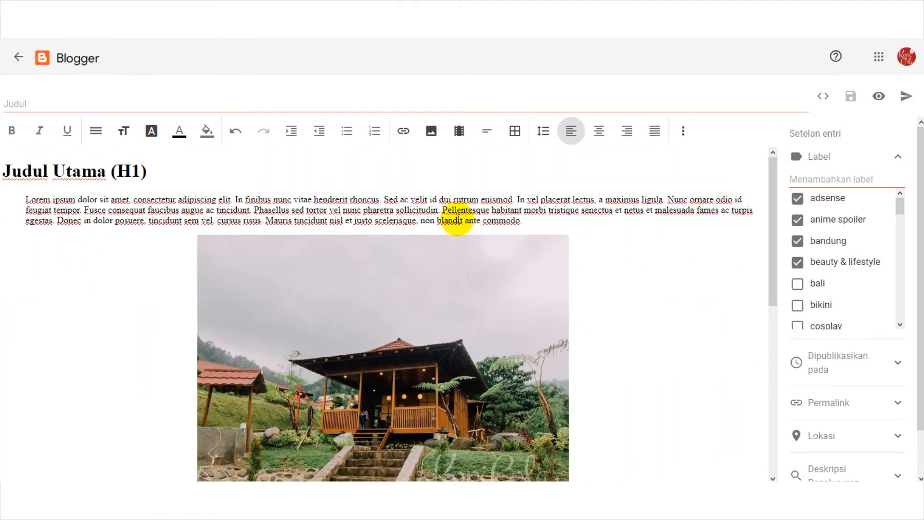
# Insert a post break directly below the captioned house photo
pyautogui.scroll(-8, 536, 222)
pyautogui.scroll(5, 382, 248)
pyautogui.click(375, 270)
pyautogui.click(613, 276)
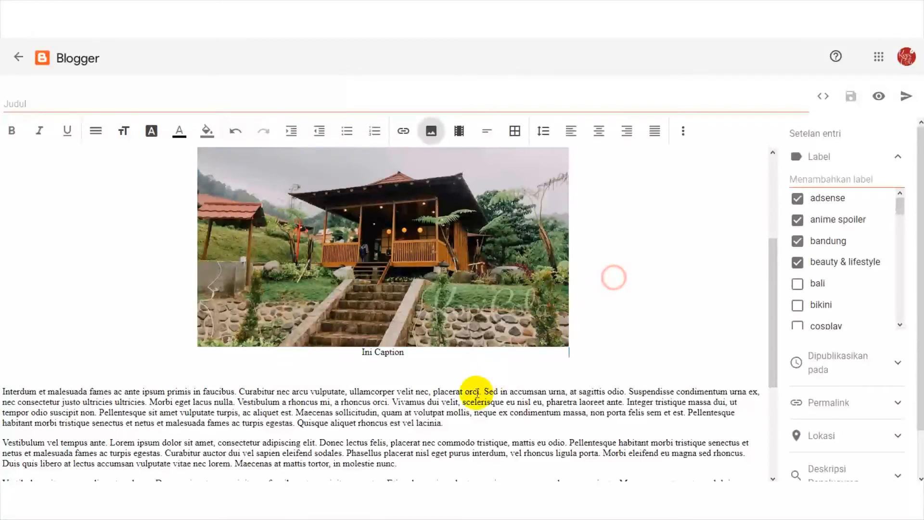
pyautogui.click(483, 131)
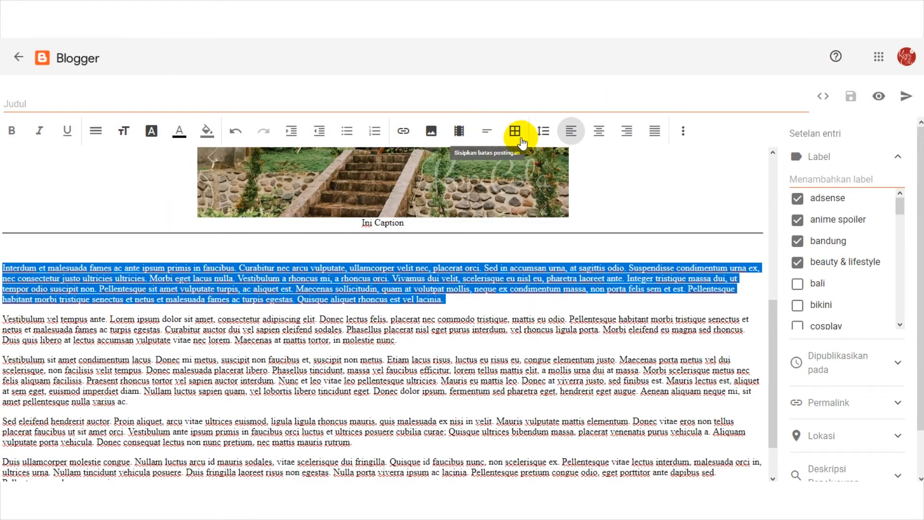
# Try left, centre and right alignment on the "Interdum et malesuada" paragraph and finish with it justified
pyautogui.click(576, 136)
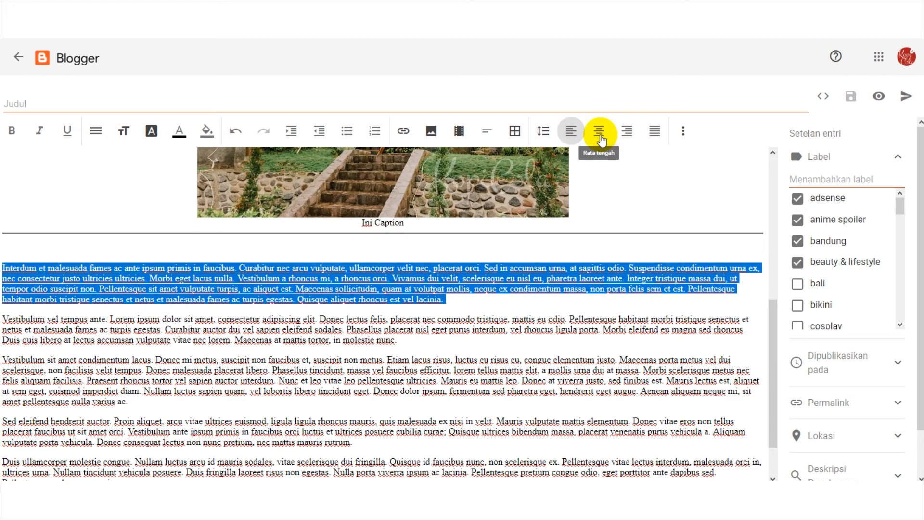
pyautogui.click(600, 139)
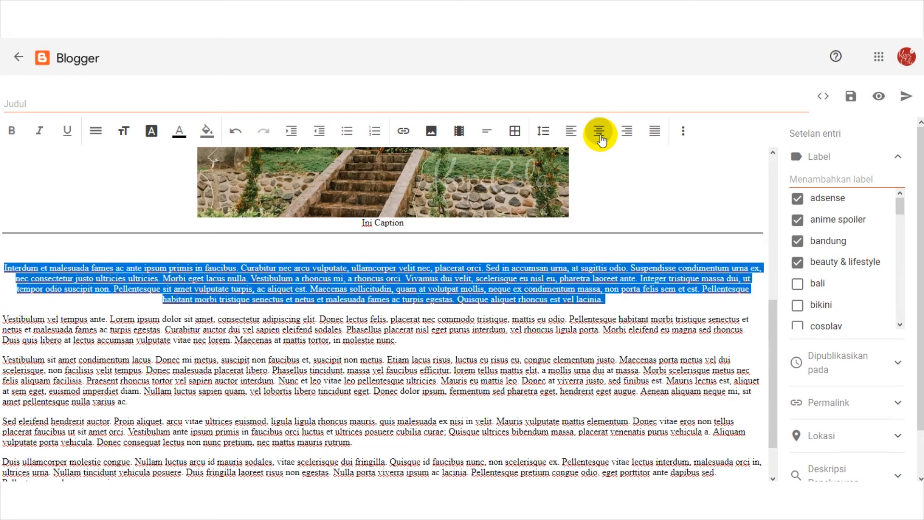
pyautogui.click(625, 135)
pyautogui.click(654, 136)
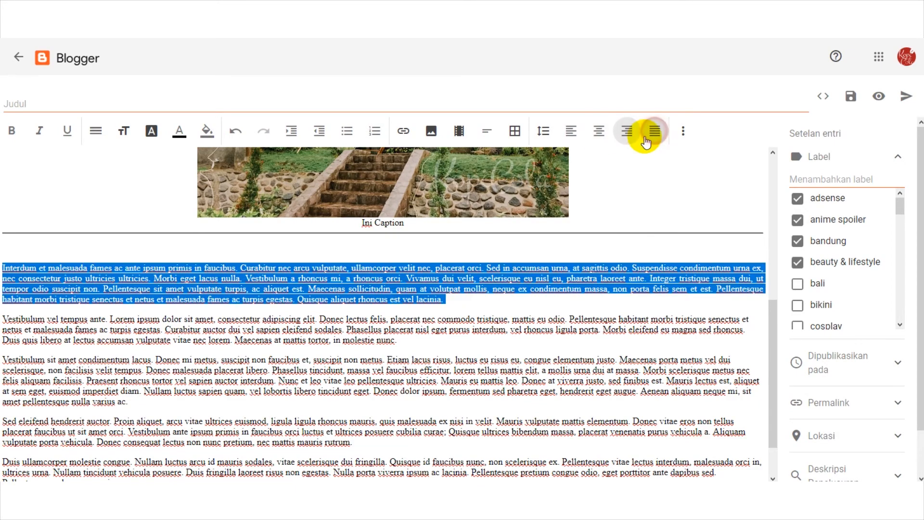
# Format the selected "Interdum et malesuada" paragraph as quoted text
pyautogui.click(684, 136)
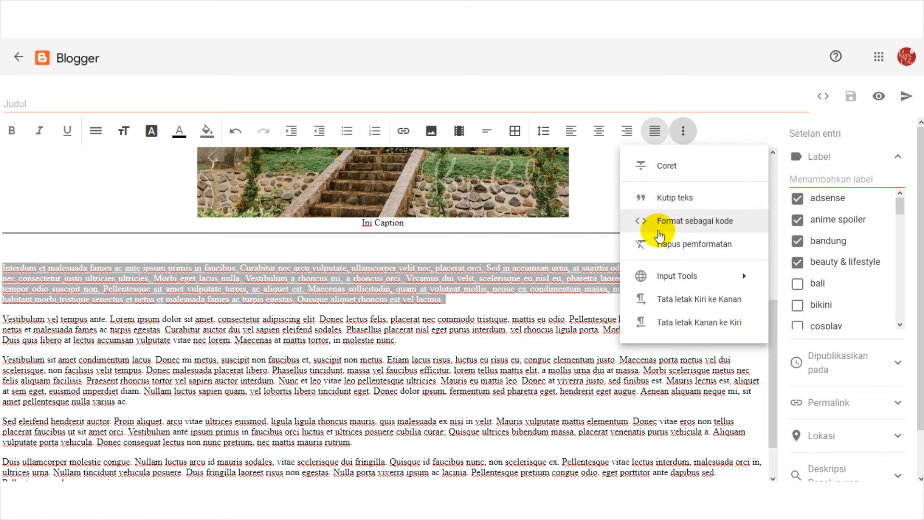
pyautogui.click(668, 202)
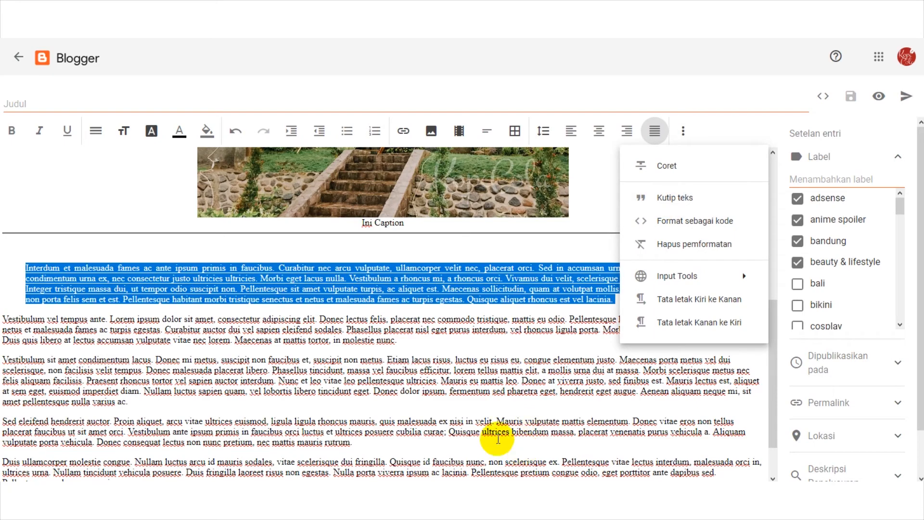
pyautogui.click(181, 300)
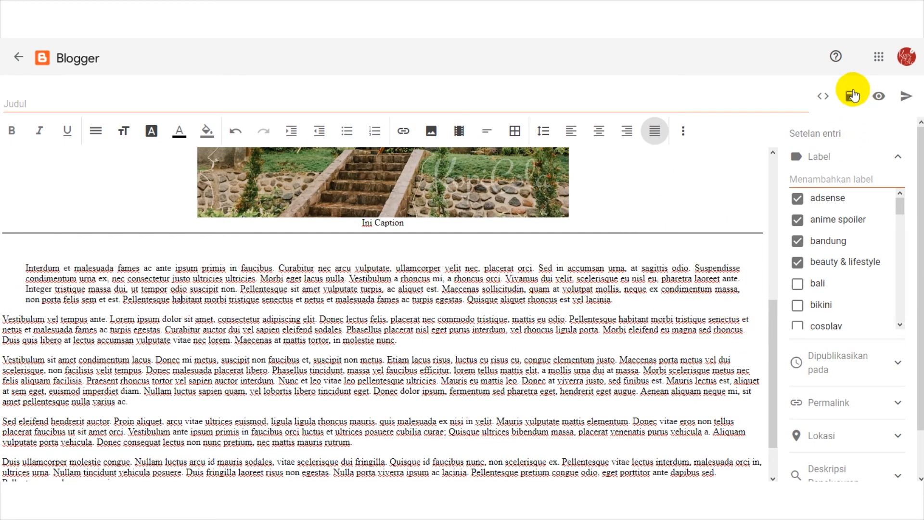
# Preview the post to examine how the quoted paragraph is styled, and return to the editor
pyautogui.click(879, 96)
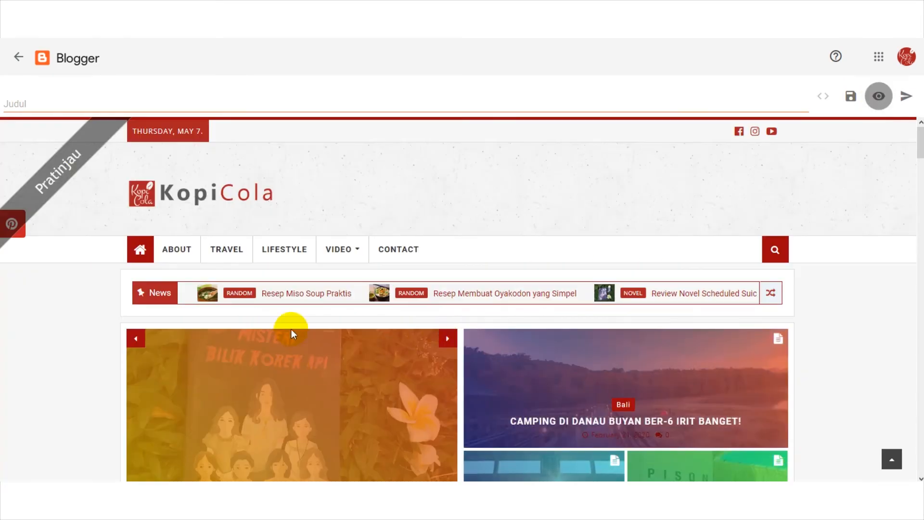
pyautogui.scroll(-5, 313, 347)
pyautogui.scroll(-10, 338, 378)
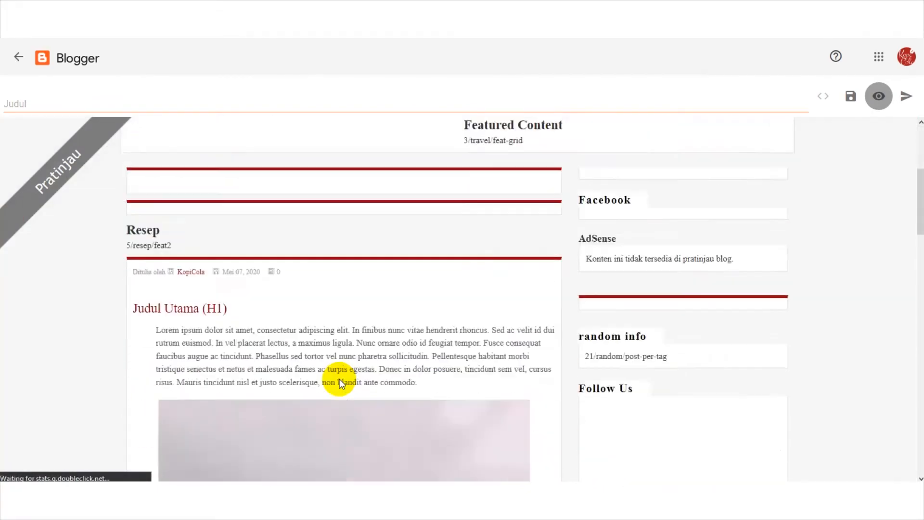
pyautogui.scroll(-2, 339, 382)
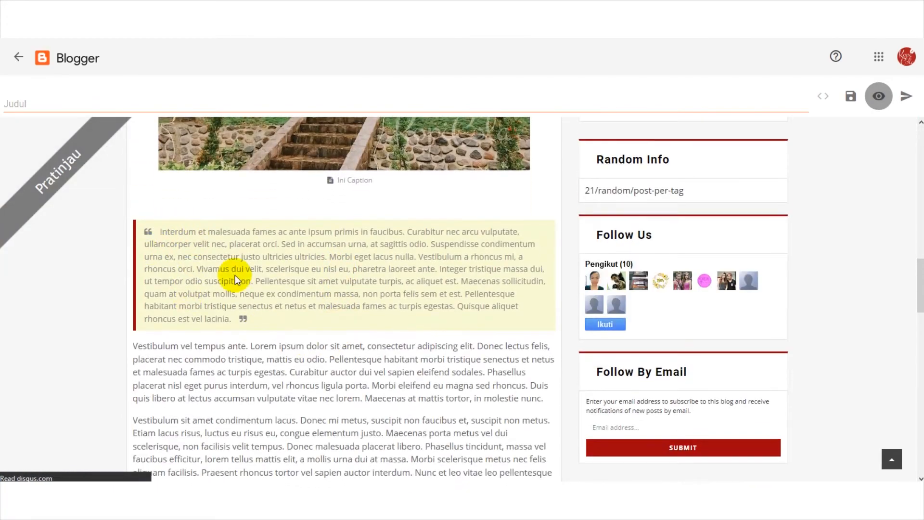
pyautogui.scroll(-8, 245, 411)
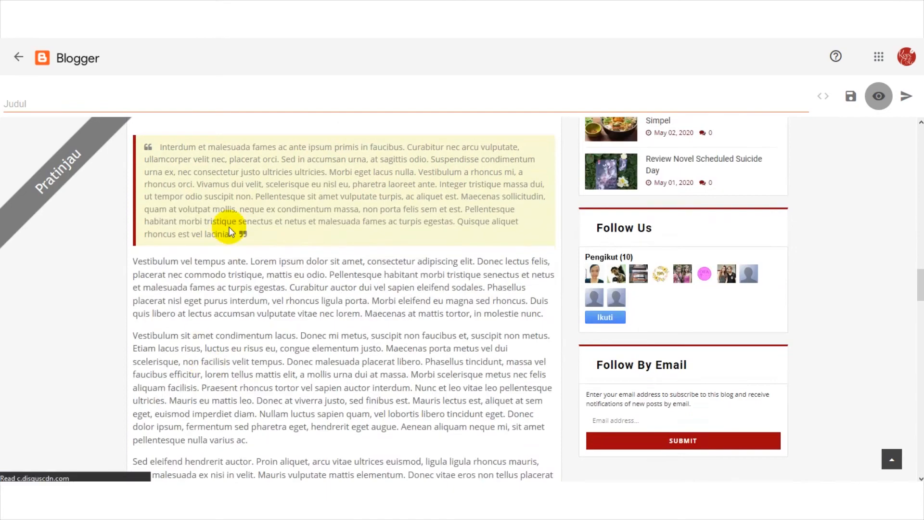
pyautogui.scroll(15, 295, 241)
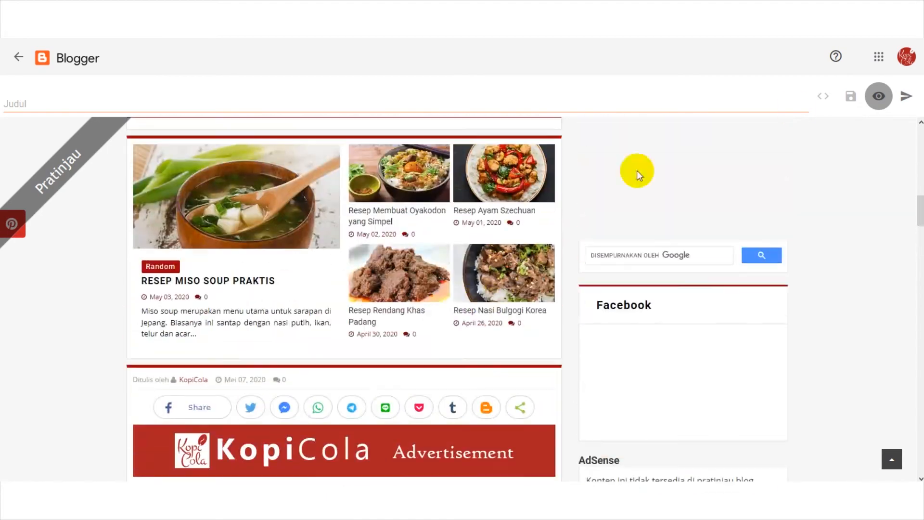
pyautogui.click(879, 96)
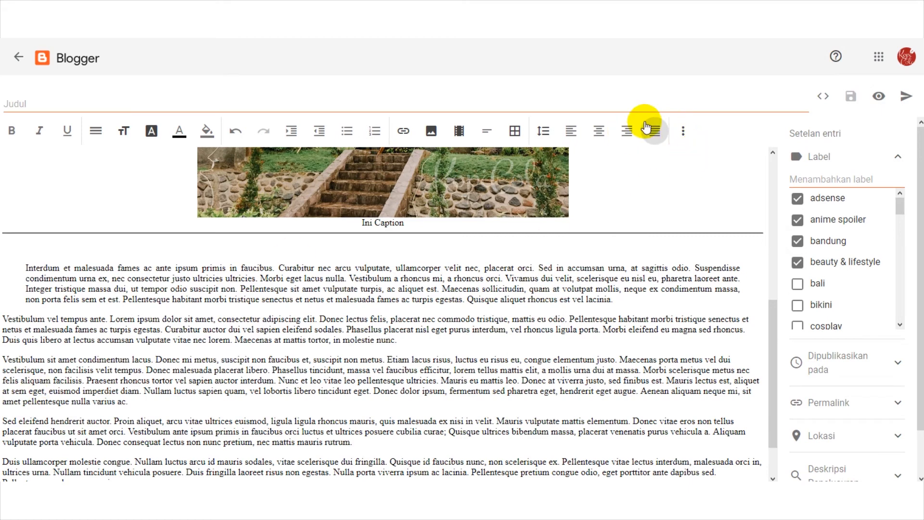
# Add an empty line after the "Vestibulum vel tempus ante" paragraph and give it the right-to-left layout
pyautogui.click(679, 131)
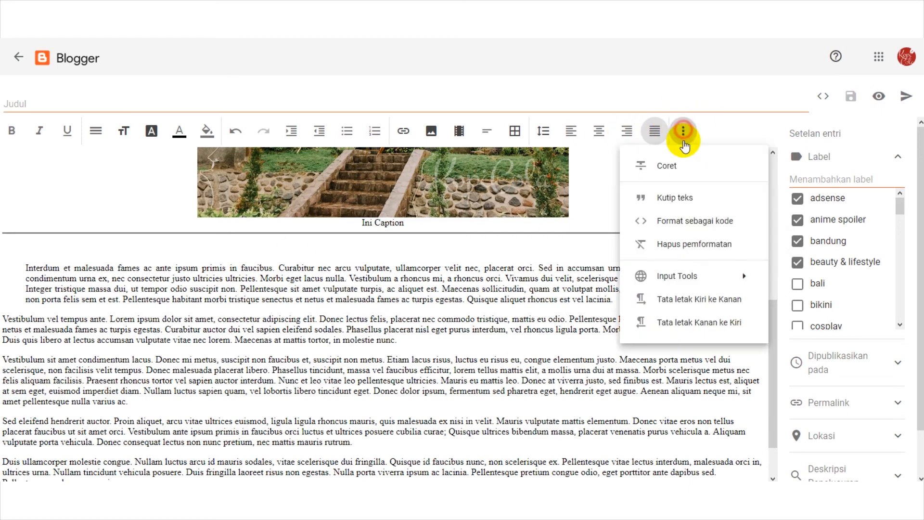
pyautogui.click(699, 295)
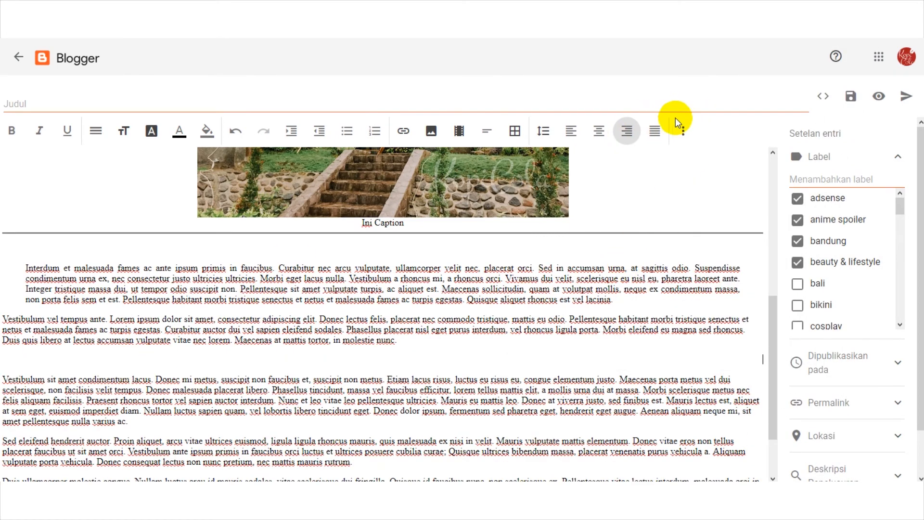
pyautogui.click(685, 133)
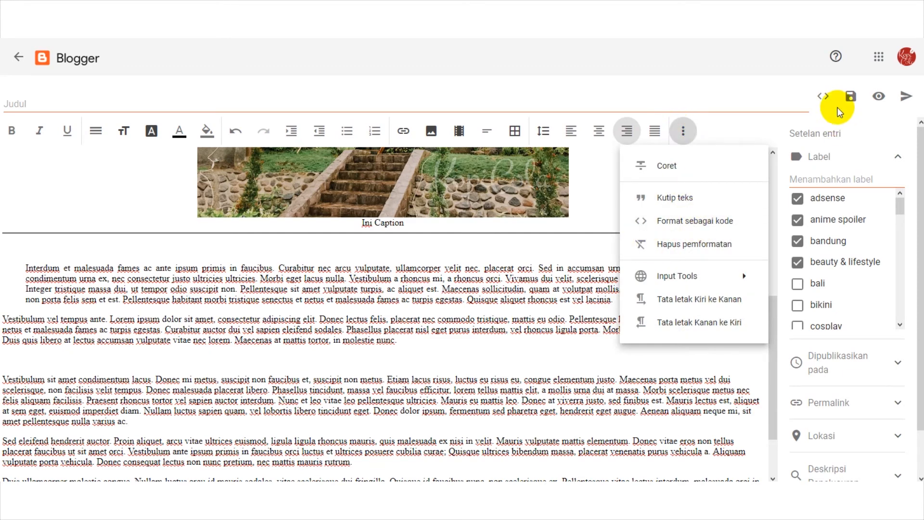
pyautogui.click(826, 96)
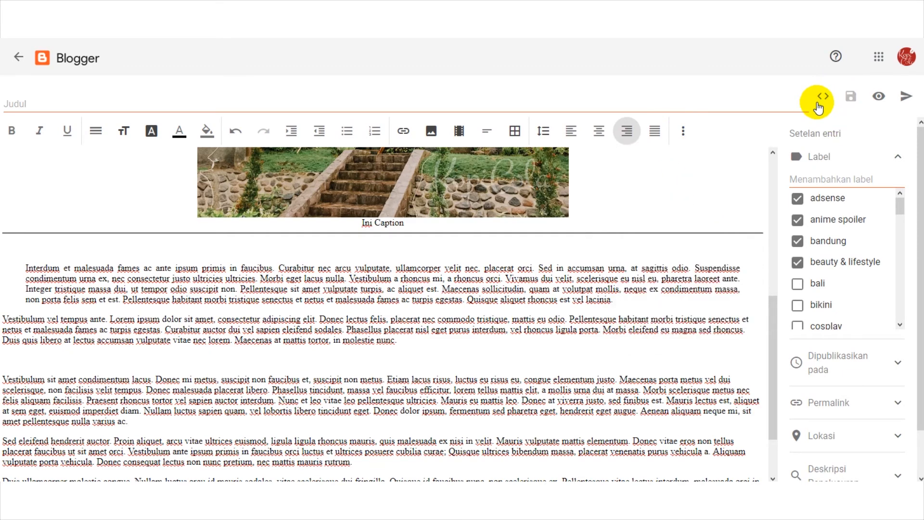
# Copy the captioned photo's complete table markup from the post's HTML source and return to the compose view
pyautogui.click(818, 107)
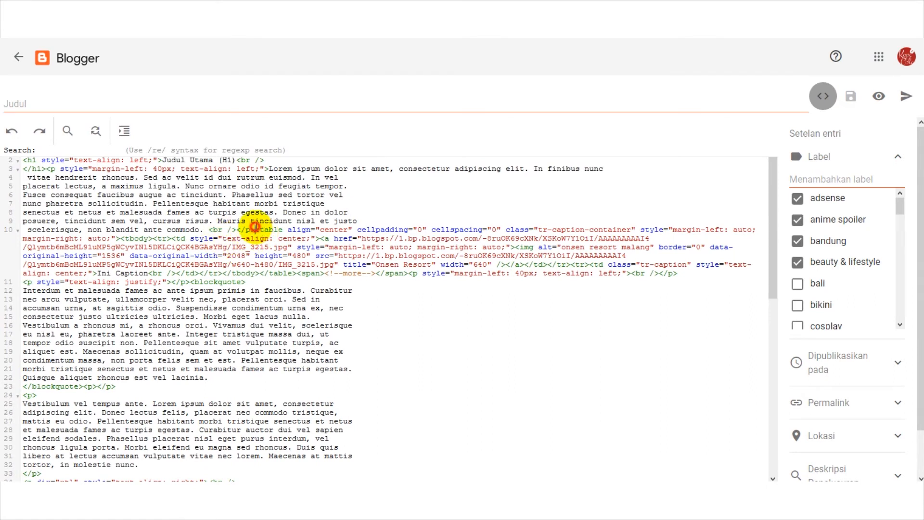
pyautogui.moveTo(255, 228); pyautogui.dragTo(297, 274)
pyautogui.hotkey('ctrl', 'c')
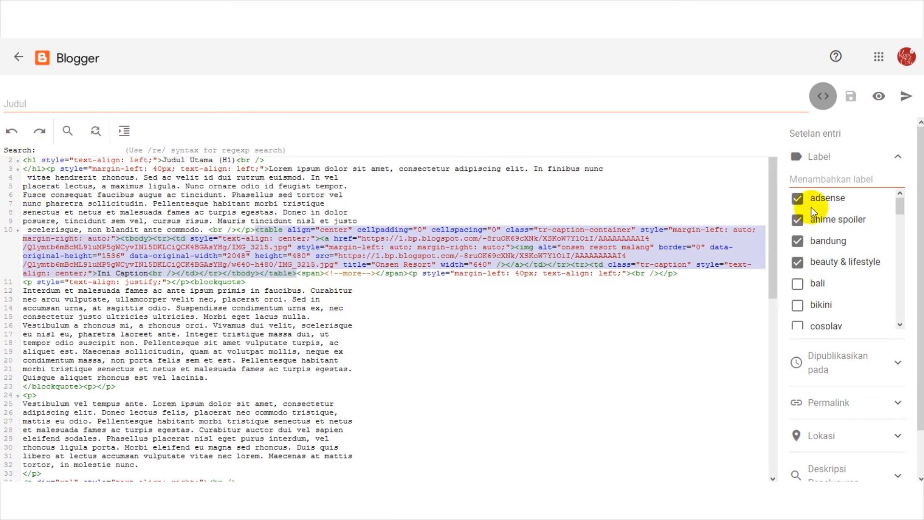
pyautogui.click(825, 102)
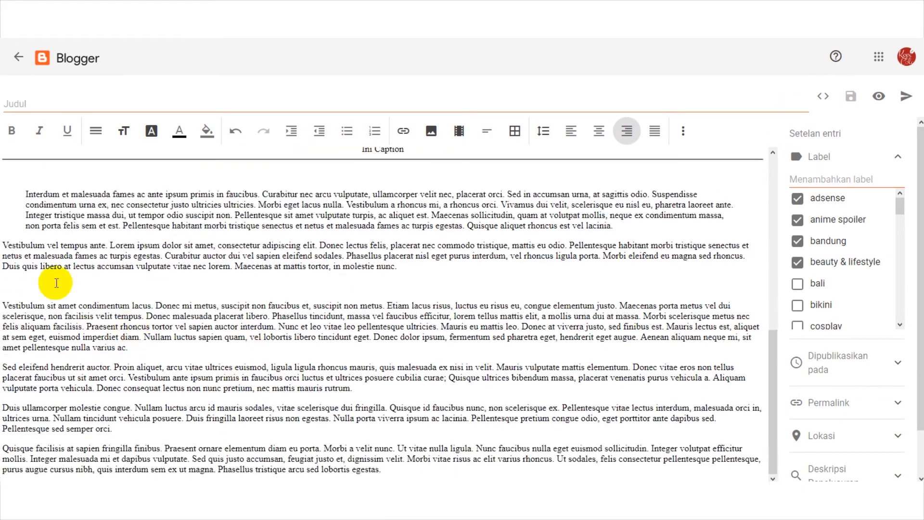
# Paste the copied table markup as plain text on a new line below the "Vestibulum vel tempus ante" paragraph
pyautogui.click(21, 286)
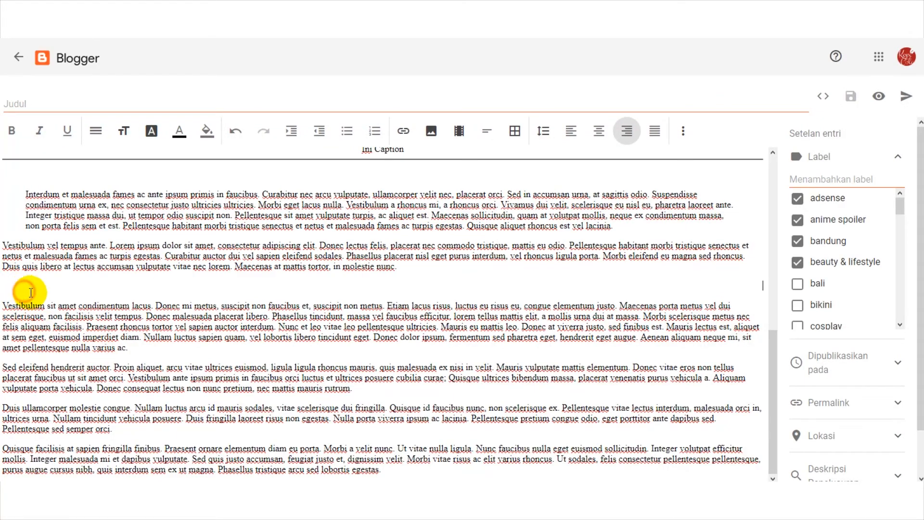
pyautogui.click(405, 264)
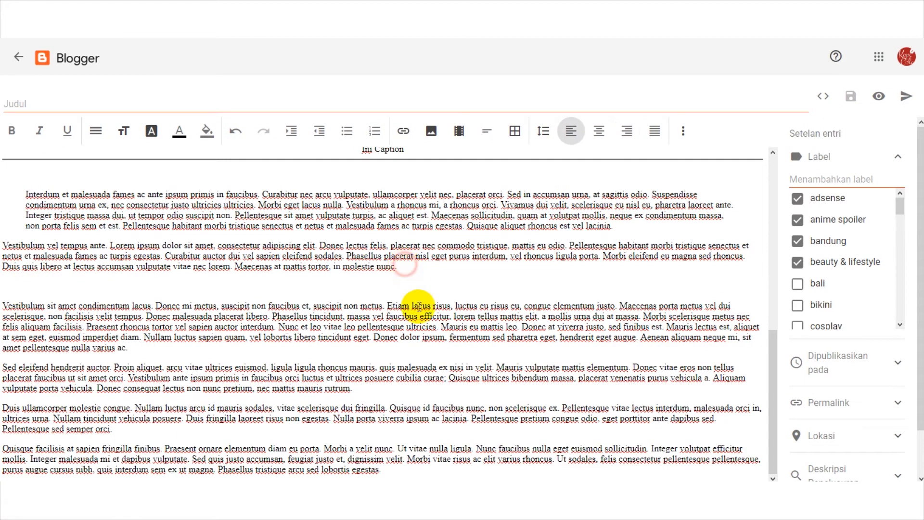
pyautogui.press('Return')
pyautogui.press('BackSpace')
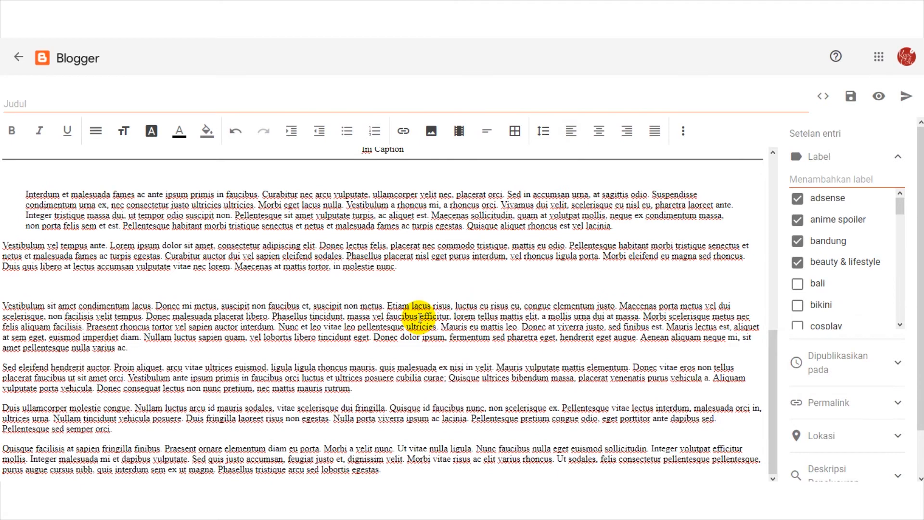
pyautogui.click(124, 286)
pyautogui.hotkey('ctrl', 'v')
# Format the whole pasted table markup as code
pyautogui.moveTo(231, 327); pyautogui.dragTo(3, 286)
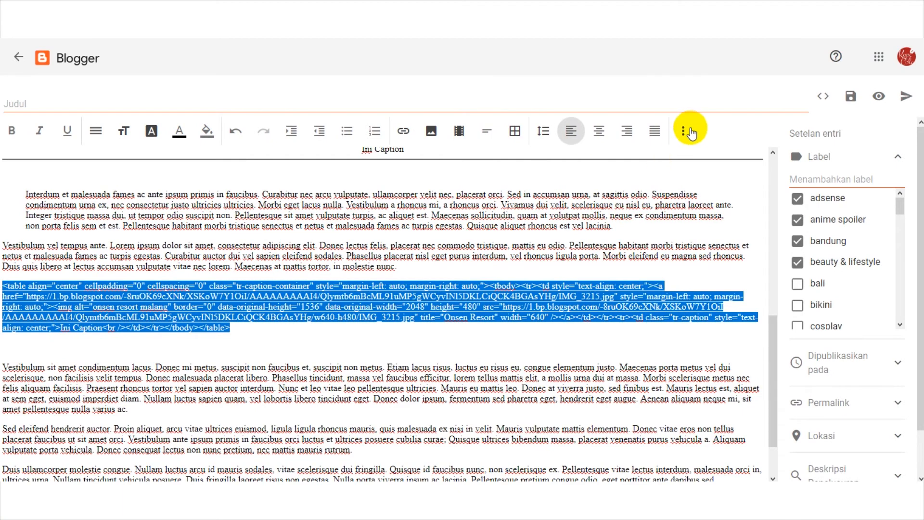
pyautogui.click(685, 131)
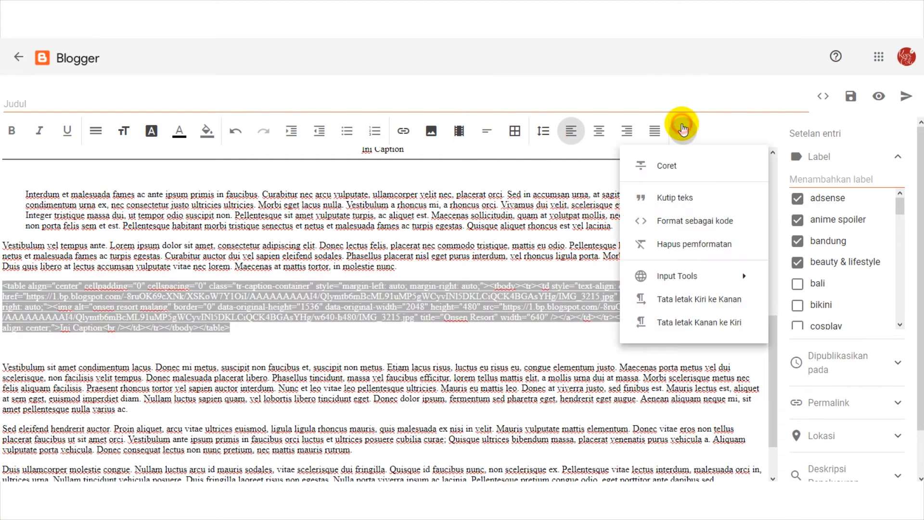
pyautogui.click(695, 222)
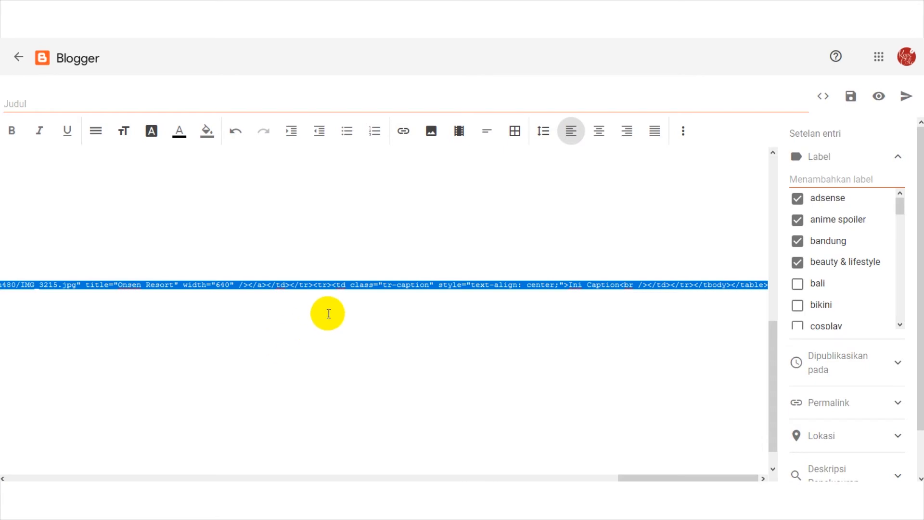
pyautogui.moveTo(647, 477); pyautogui.dragTo(14, 434)
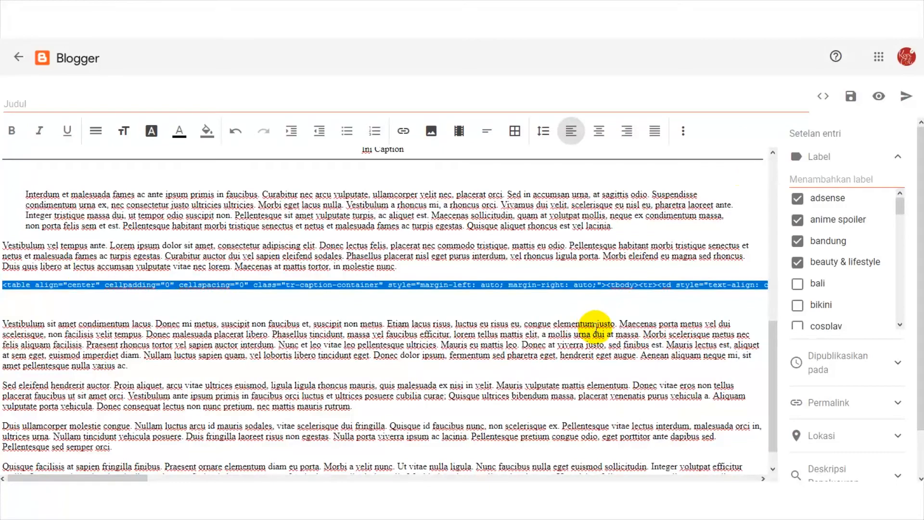
# Preview the post to examine how the code block is displayed, and close the preview
pyautogui.click(879, 98)
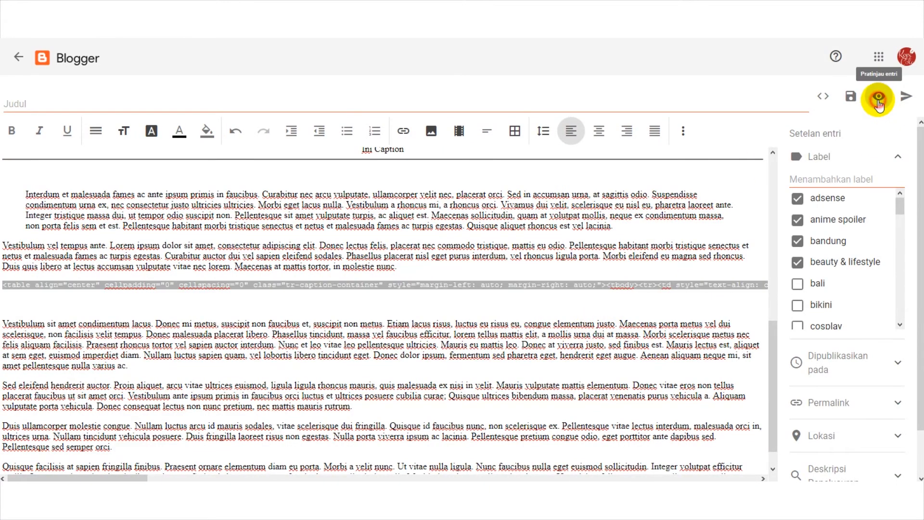
pyautogui.scroll(-5, 295, 367)
pyautogui.scroll(-20, 323, 399)
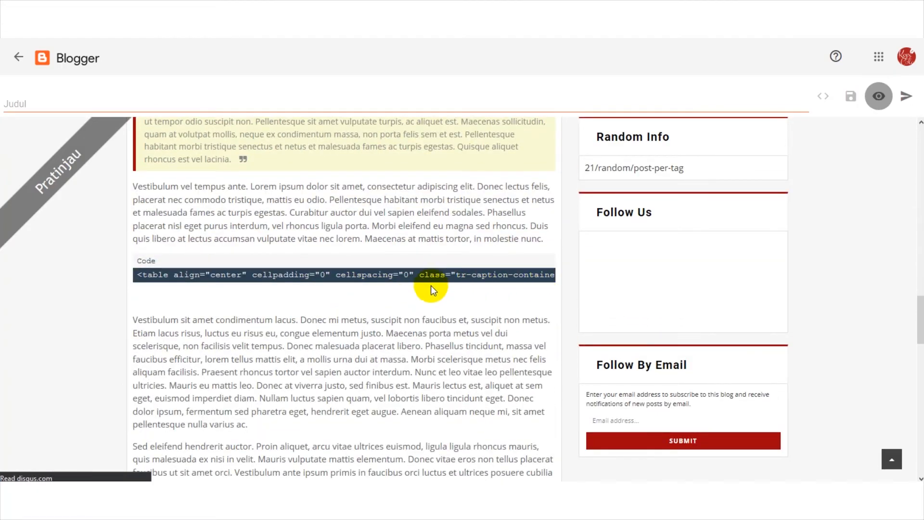
pyautogui.scroll(-6, 117, 288)
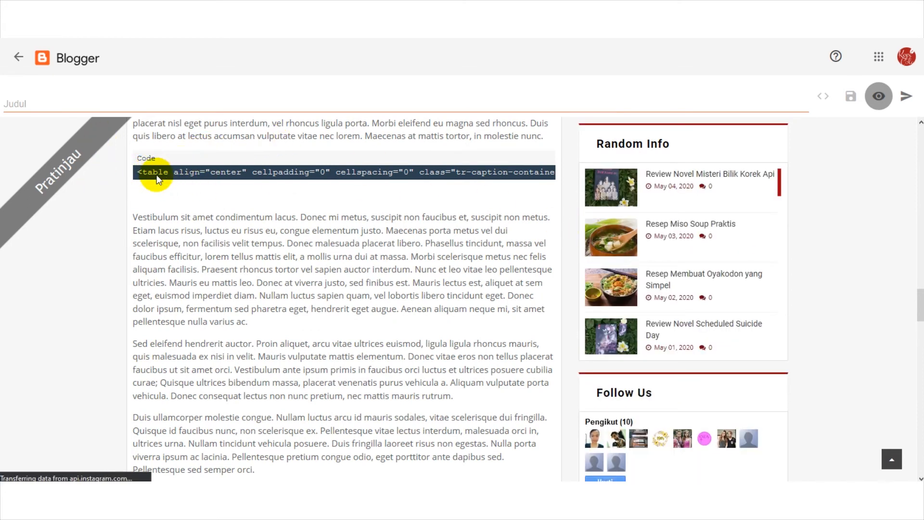
pyautogui.doubleClick(225, 196)
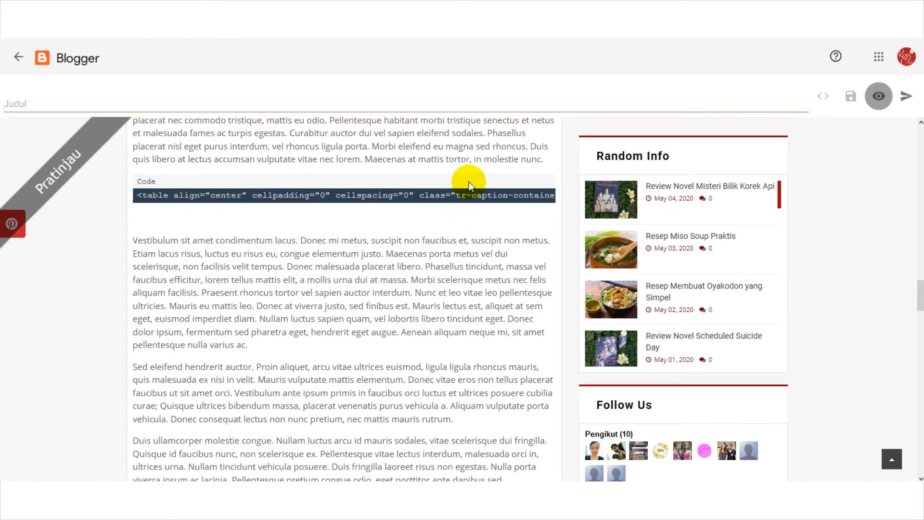
pyautogui.press('Escape')
# Delete the code-formatted table markup line below the "Vestibulum vel tempus ante" paragraph
pyautogui.moveTo(767, 285); pyautogui.dragTo(1, 302)
pyautogui.click(297, 480)
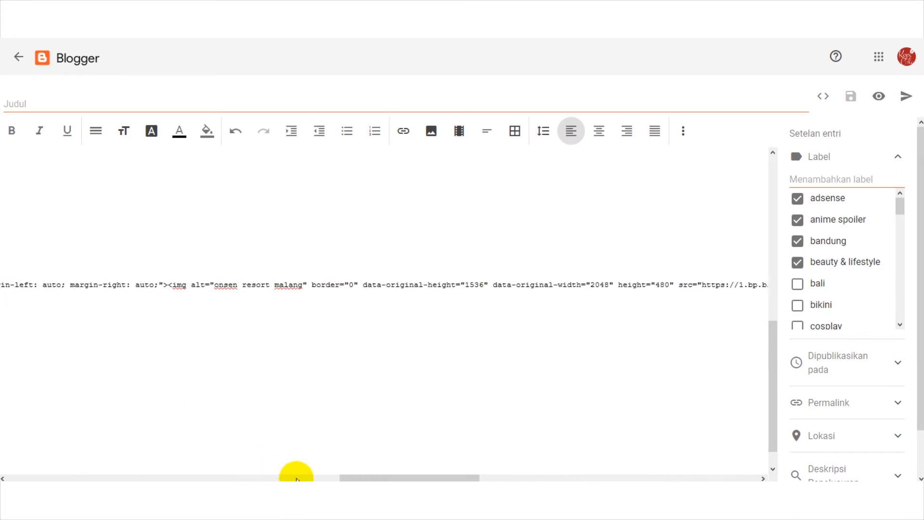
pyautogui.moveTo(348, 477); pyautogui.dragTo(16, 478)
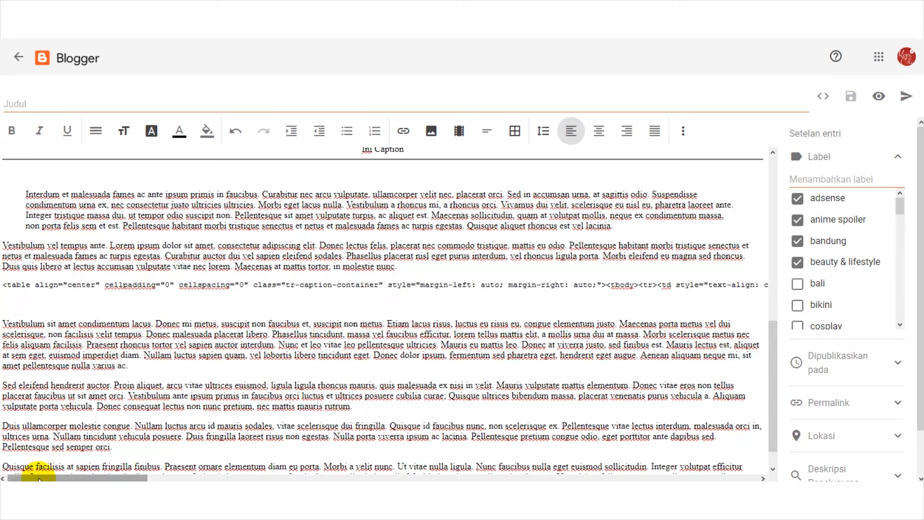
pyautogui.tripleClick(4, 285)
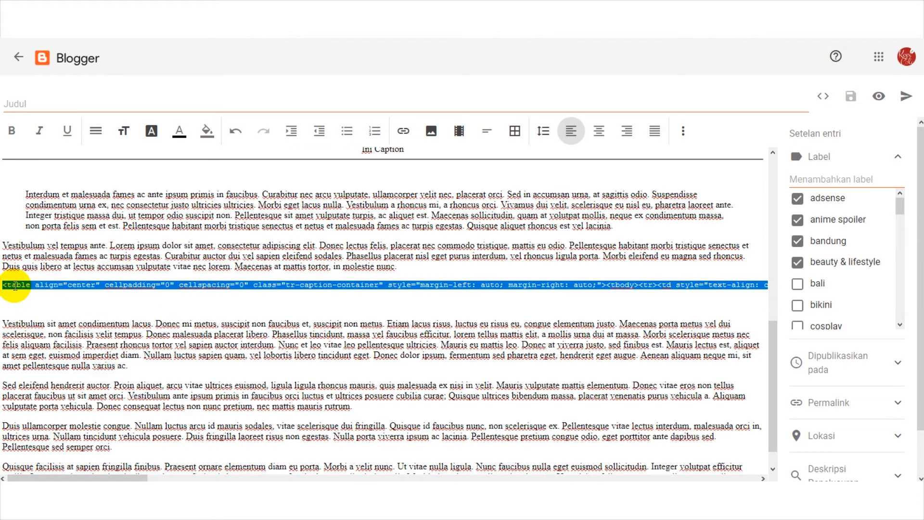
pyautogui.press('BackSpace')
pyautogui.press('BackSpace')
pyautogui.hotkey('ctrl', 'z')
pyautogui.hotkey('ctrl', 'y')
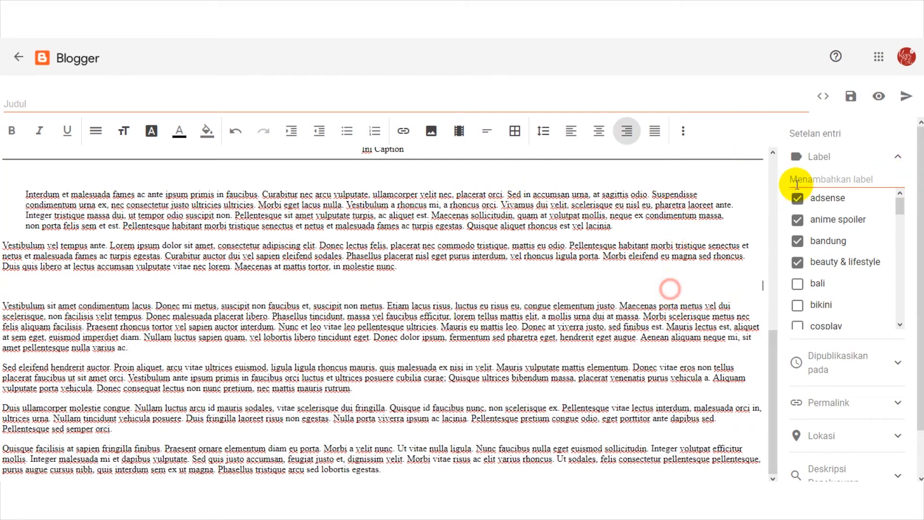
# Try adding a new label "hai" to the post, and clear the label entry
pyautogui.scroll(4, 756, 278)
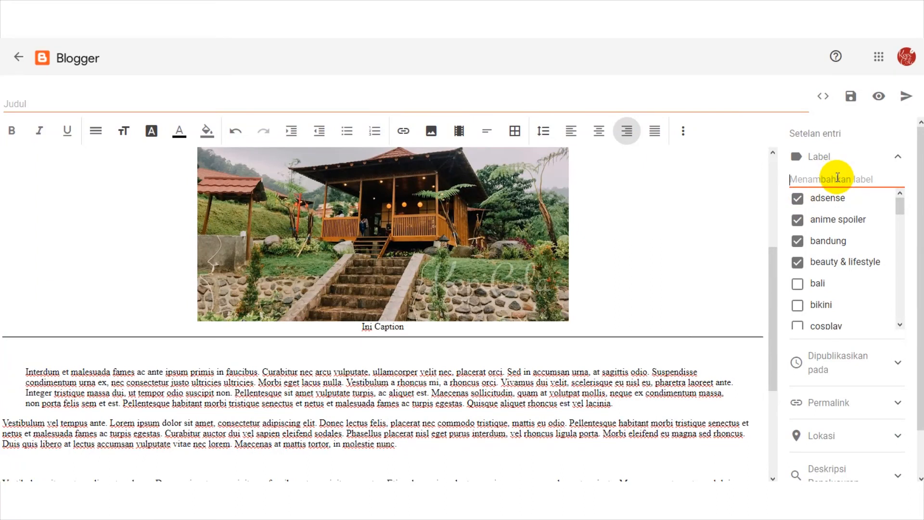
pyautogui.write('hai')
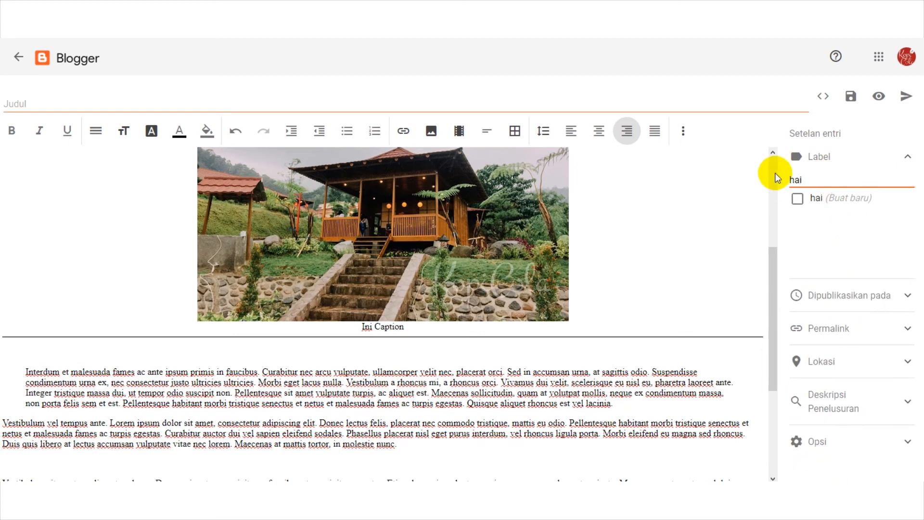
pyautogui.click(825, 202)
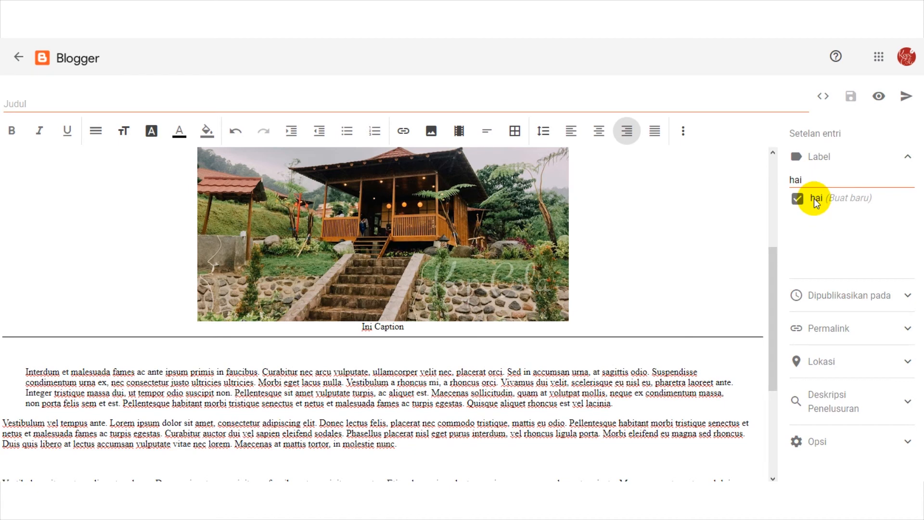
pyautogui.click(798, 200)
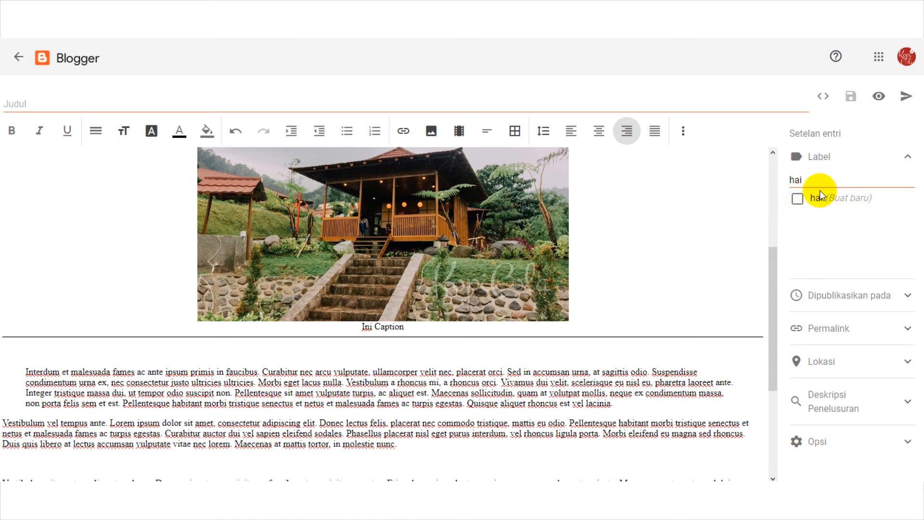
pyautogui.press('BackSpace')
pyautogui.press('BackSpace')
pyautogui.press('BackSpace')
# Remove the labels adsense, anime spoiler, bandung and beauty & lifestyle from the post
pyautogui.click(797, 198)
pyautogui.click(837, 220)
pyautogui.click(835, 241)
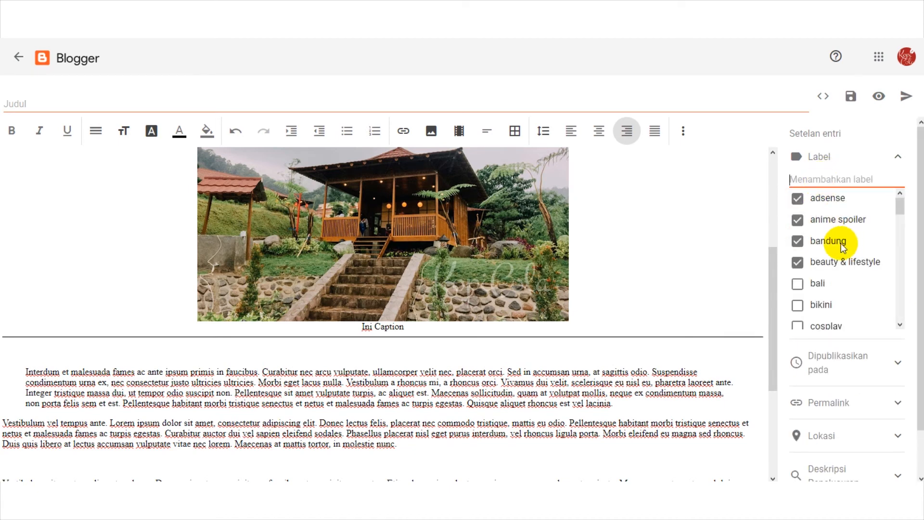
pyautogui.click(799, 264)
pyautogui.click(797, 242)
pyautogui.click(797, 263)
pyautogui.click(797, 221)
pyautogui.click(799, 201)
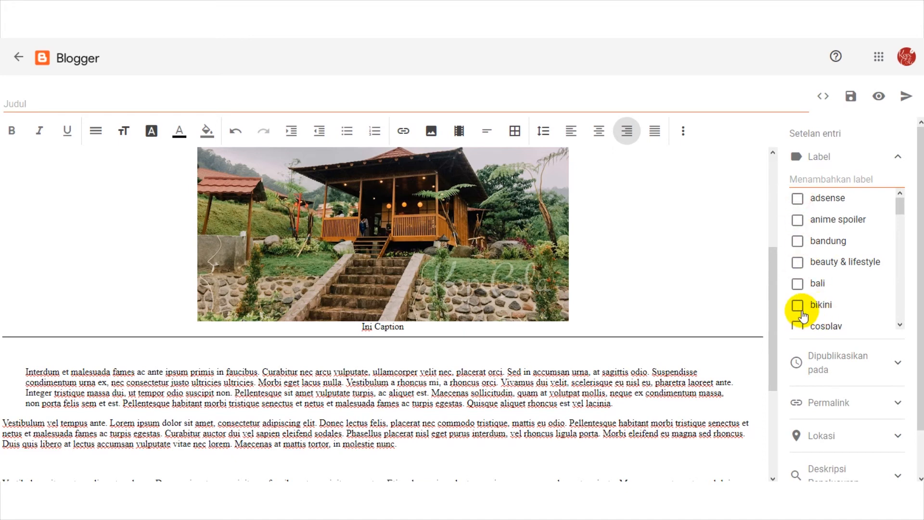
# Assign the travel and bali labels to the post and collapse the label settings
pyautogui.click(797, 305)
pyautogui.scroll(-10, 803, 307)
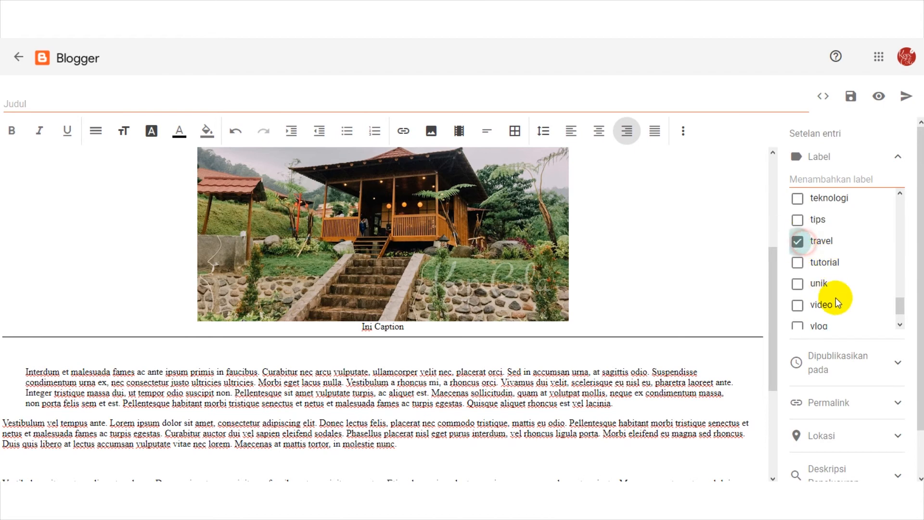
pyautogui.scroll(-1, 818, 258)
pyautogui.scroll(10, 808, 285)
pyautogui.click(808, 286)
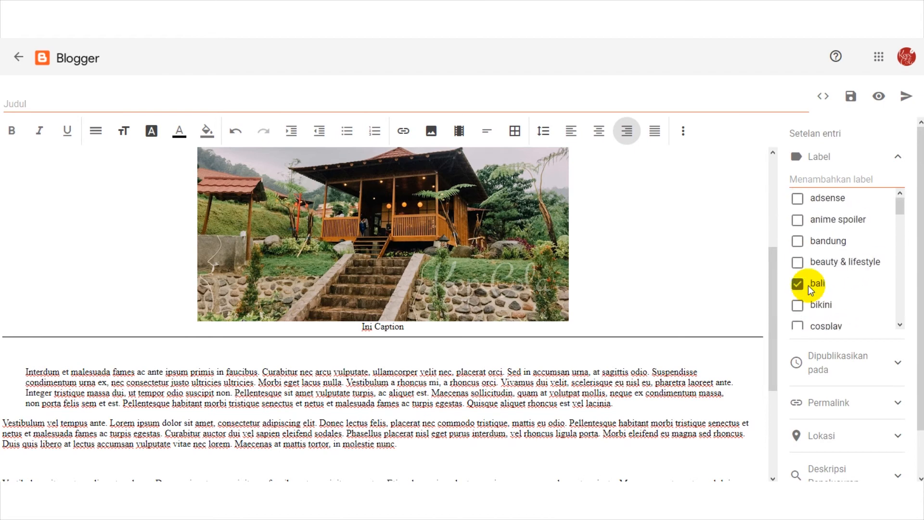
pyautogui.click(848, 177)
pyautogui.click(888, 162)
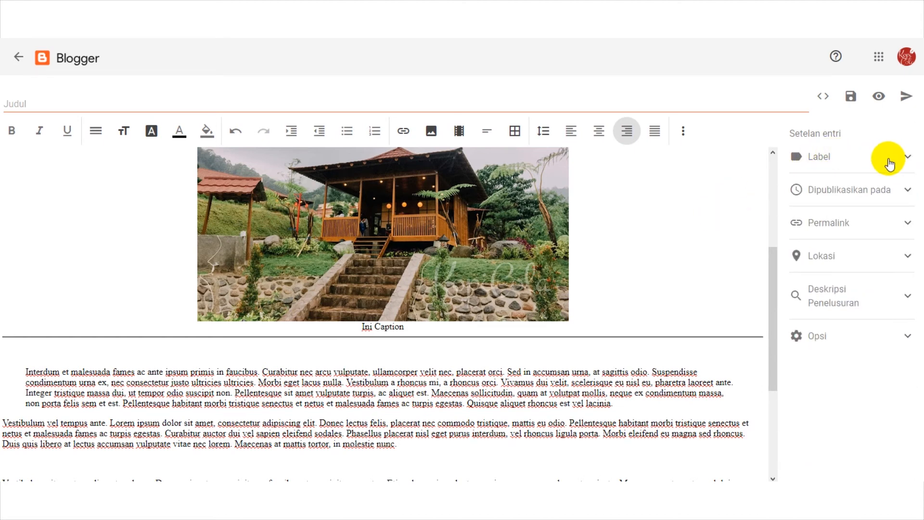
pyautogui.click(908, 159)
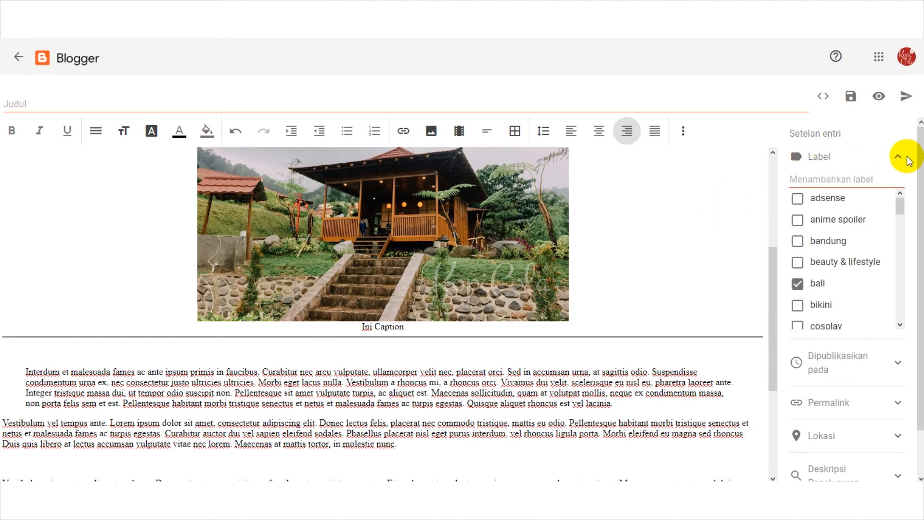
pyautogui.click(901, 161)
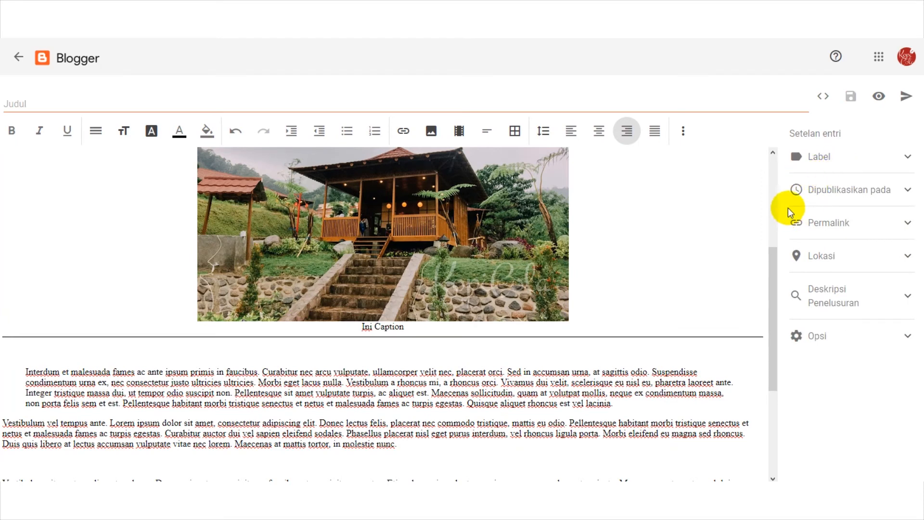
# Switch the post's publication setting to "Setel tanggal dan waktu" and look over its calendar
pyautogui.click(909, 192)
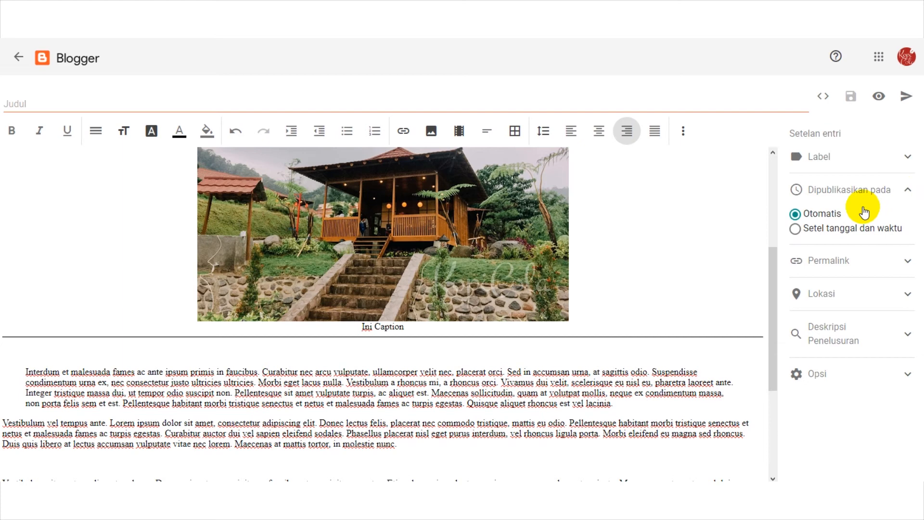
pyautogui.click(876, 192)
pyautogui.click(806, 195)
pyautogui.click(799, 233)
pyautogui.click(799, 233)
pyautogui.click(798, 233)
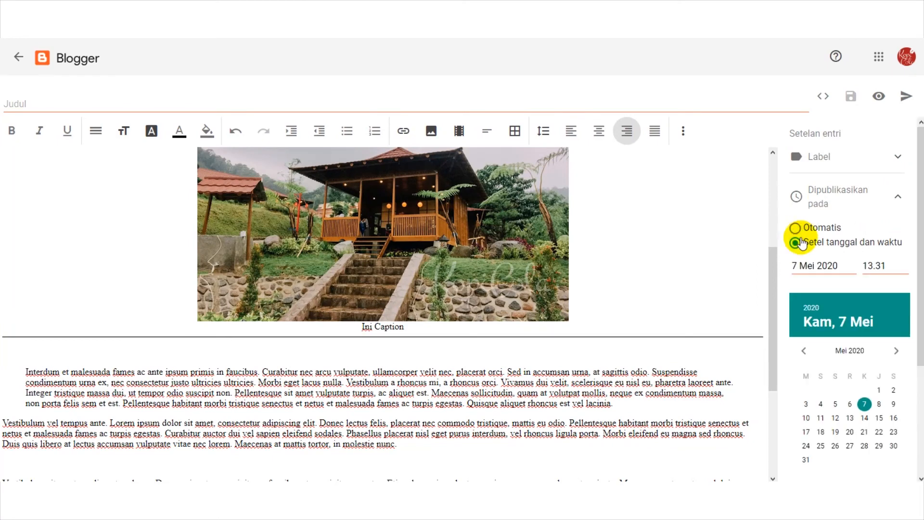
pyautogui.click(796, 231)
pyautogui.click(797, 242)
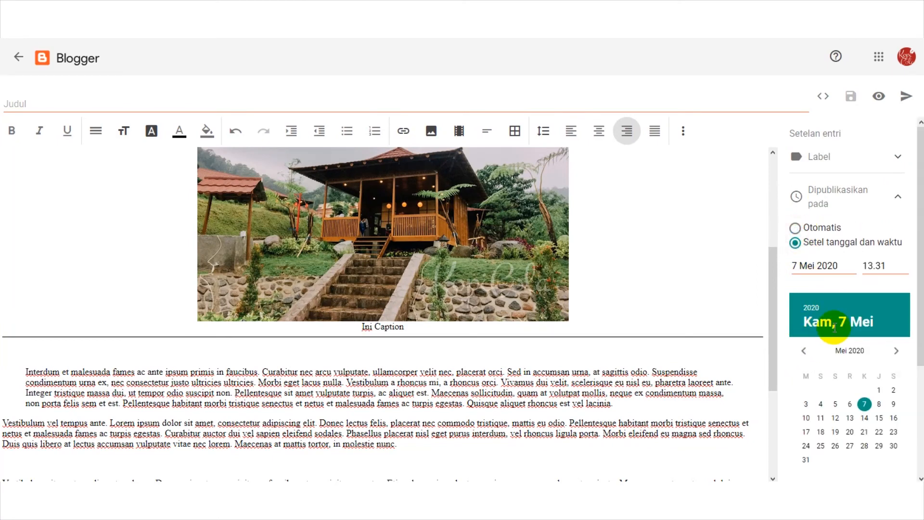
pyautogui.scroll(-1, 832, 344)
pyautogui.scroll(-2, 832, 345)
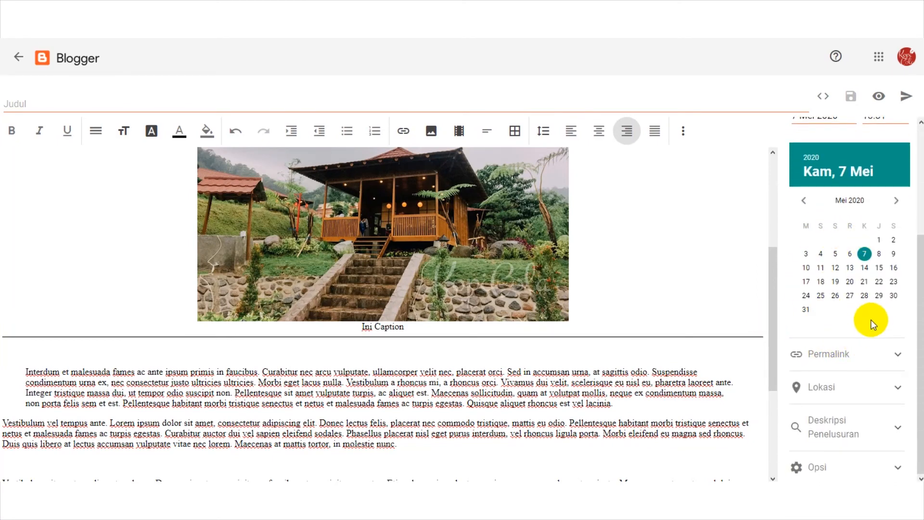
# Try the custom permalink option for the post and switch back to the automatic permalink
pyautogui.click(883, 356)
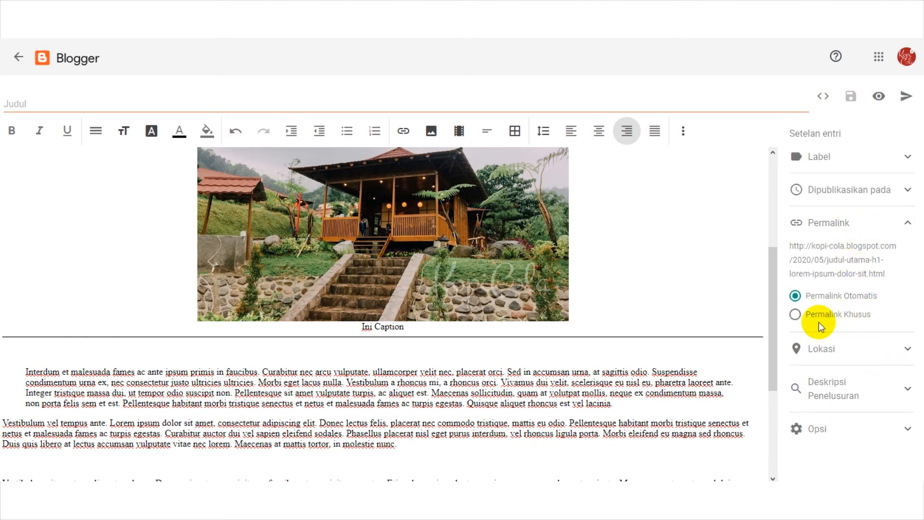
pyautogui.click(795, 315)
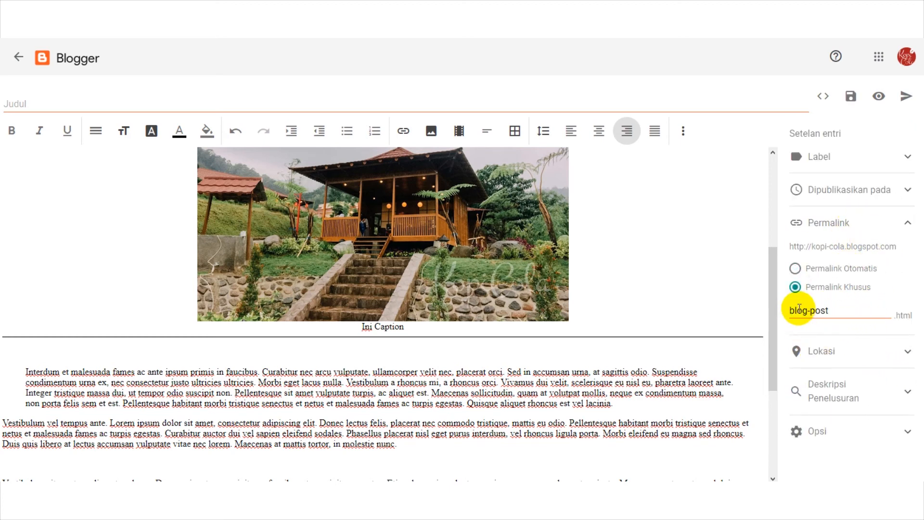
pyautogui.click(795, 269)
# Set the post's location by searching for "denpasar"
pyautogui.click(831, 354)
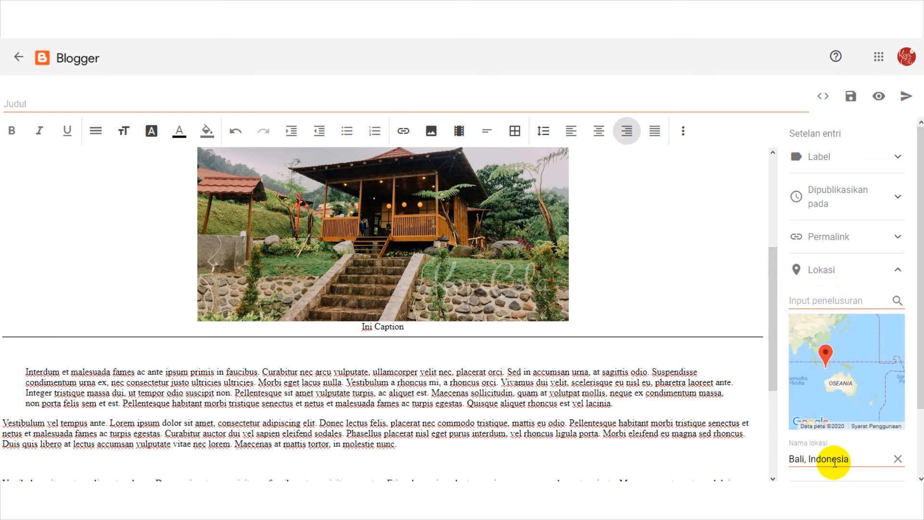
pyautogui.scroll(-1, 835, 461)
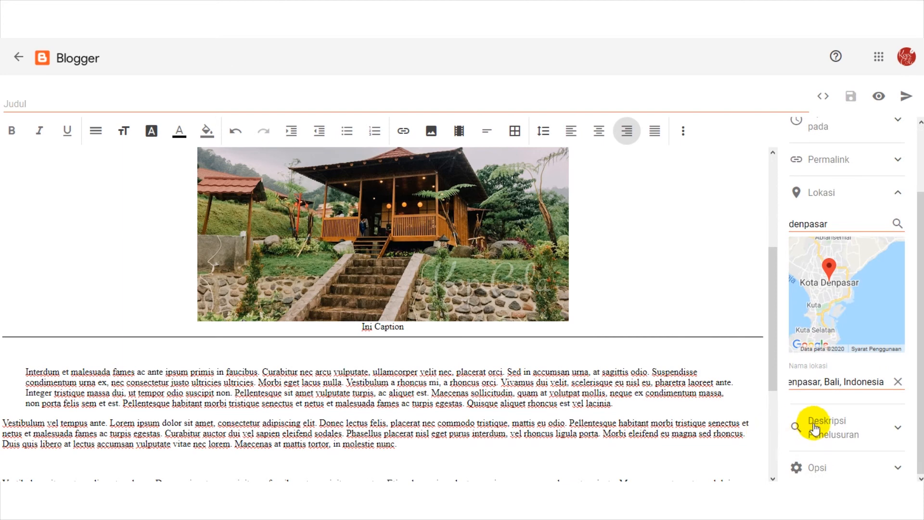
# Fill the search description with the opening of the "Interdum et malesuada" paragraph up to "Sed in accumsan urna", and collapse that setting
pyautogui.click(812, 429)
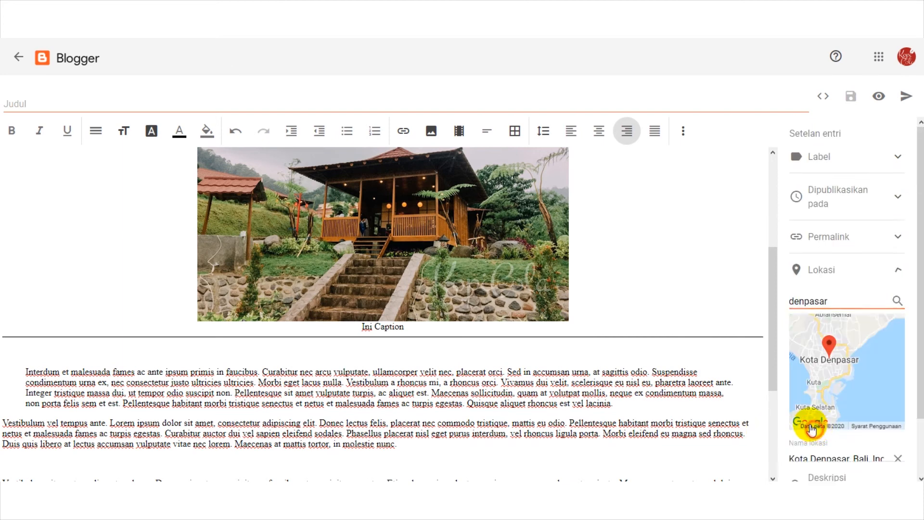
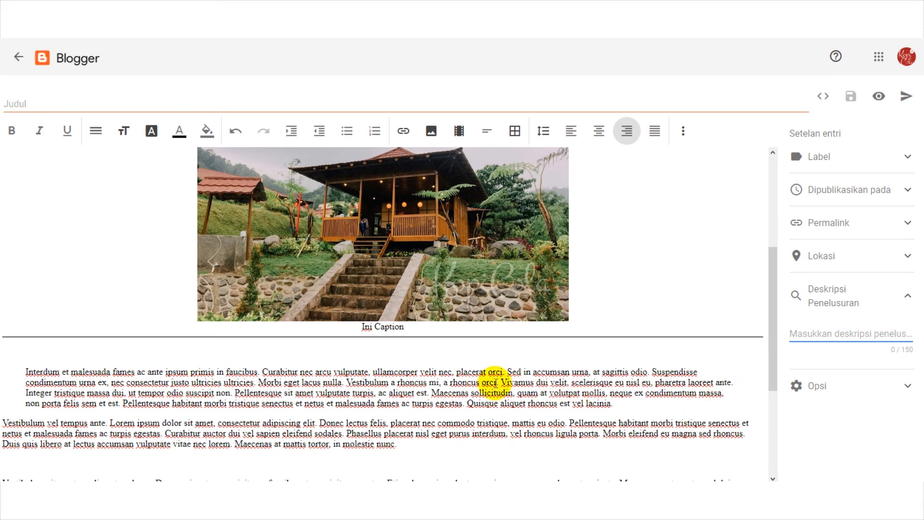
pyautogui.moveTo(614, 404); pyautogui.dragTo(9, 369)
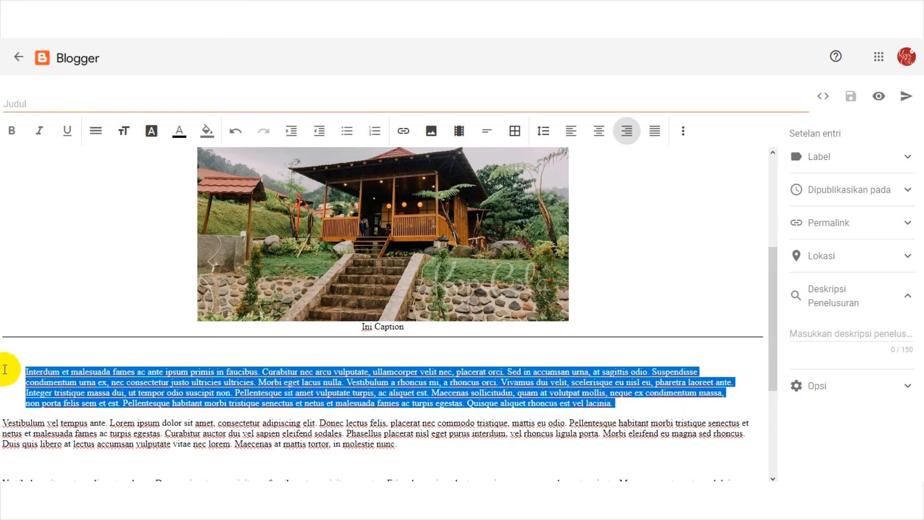
pyautogui.click(859, 333)
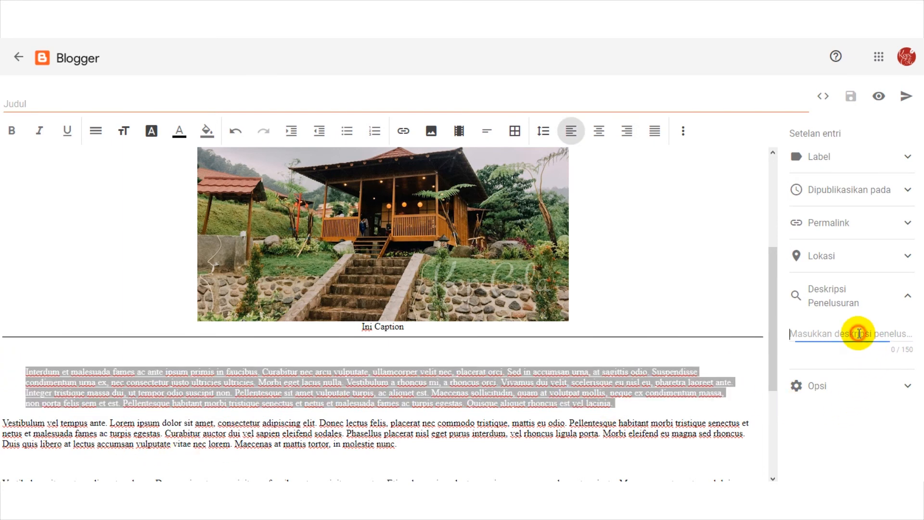
pyautogui.write('Interdum et malesuada fames ac ante ipsum primis in faucibus. Curabitur nec arcu vulputate, ullamcorper velit nec, placerat orci. Sed in accumsan urna')
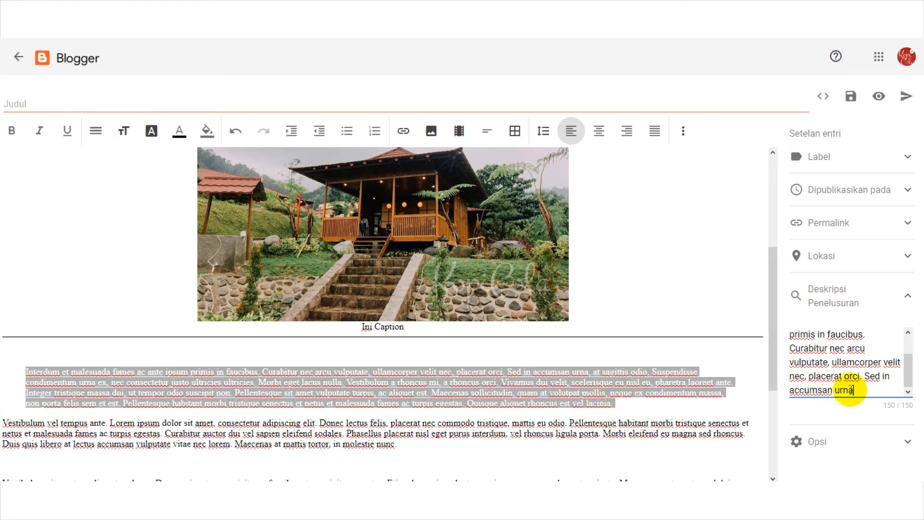
pyautogui.click(503, 372)
pyautogui.moveTo(503, 372); pyautogui.dragTo(26, 371)
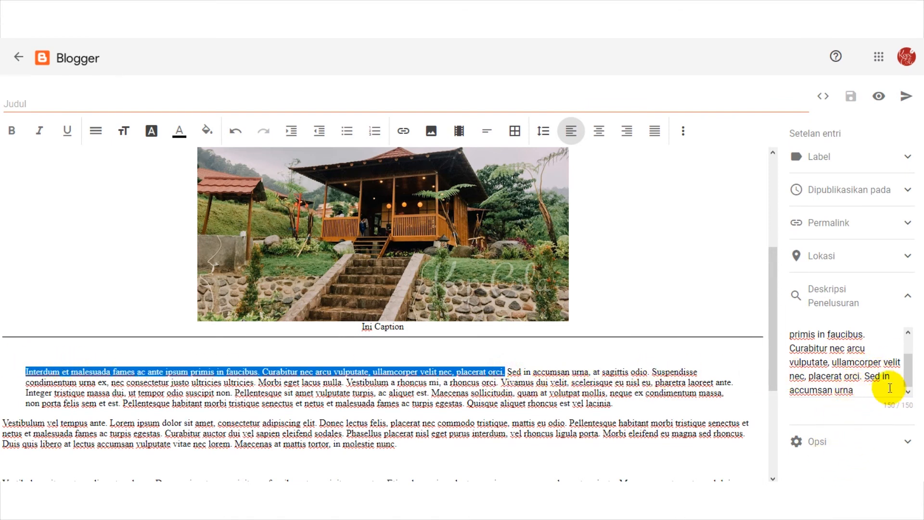
pyautogui.click(891, 295)
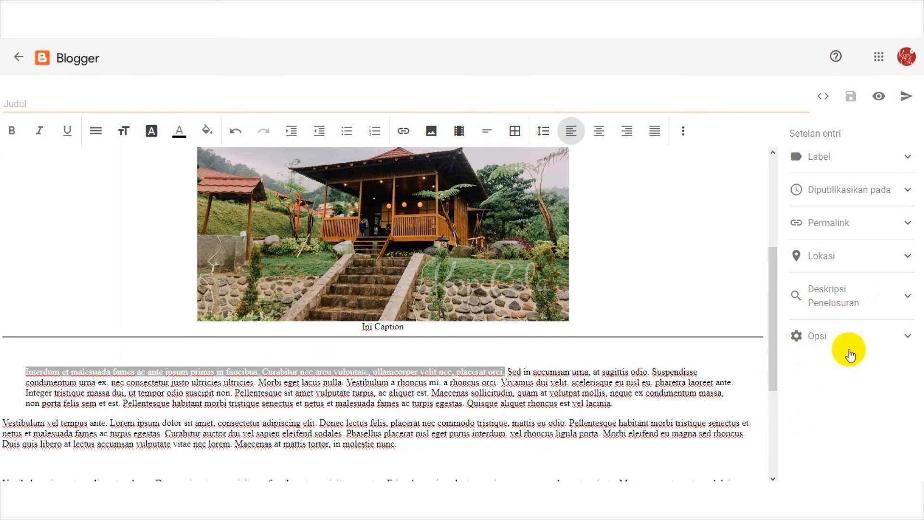
# Open the reader comment options, review the post body and place the cursor on the blank line below the "Vestibulum vel tempus ante" paragraph
pyautogui.click(851, 342)
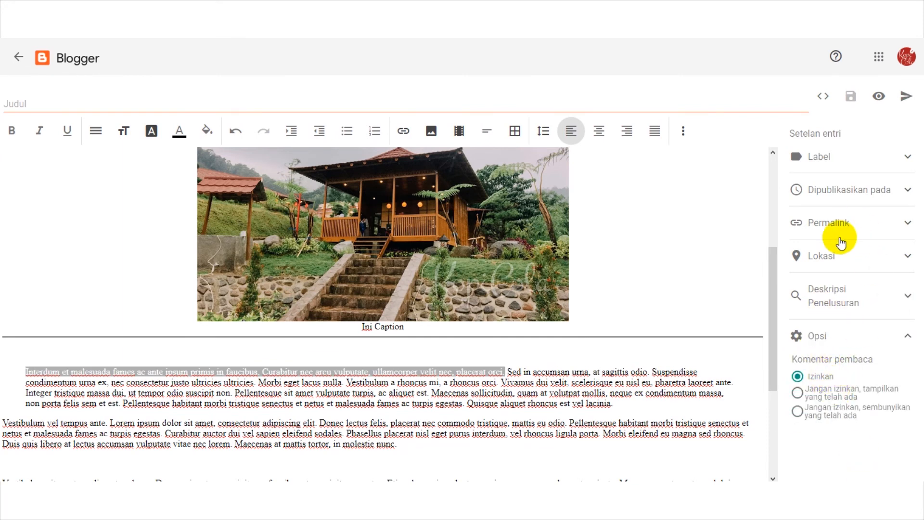
pyautogui.scroll(3, 693, 258)
pyautogui.scroll(1, 694, 259)
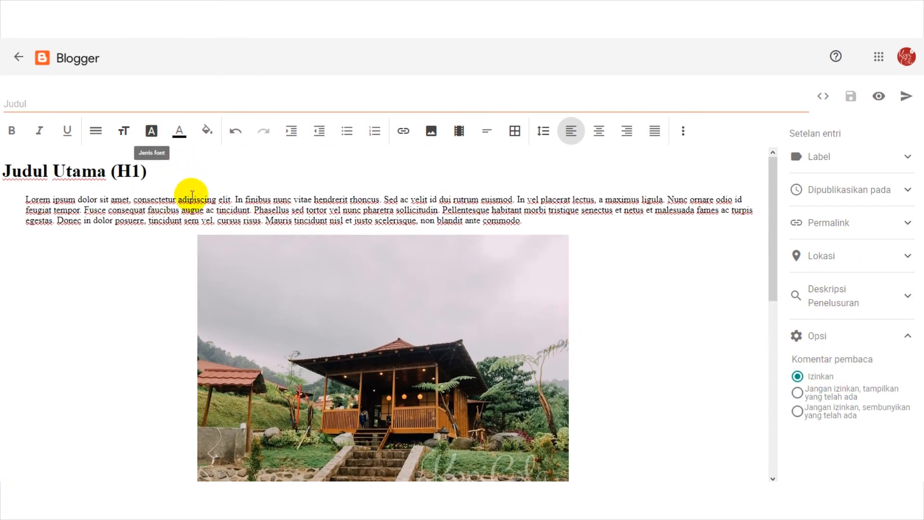
pyautogui.scroll(-7, 104, 227)
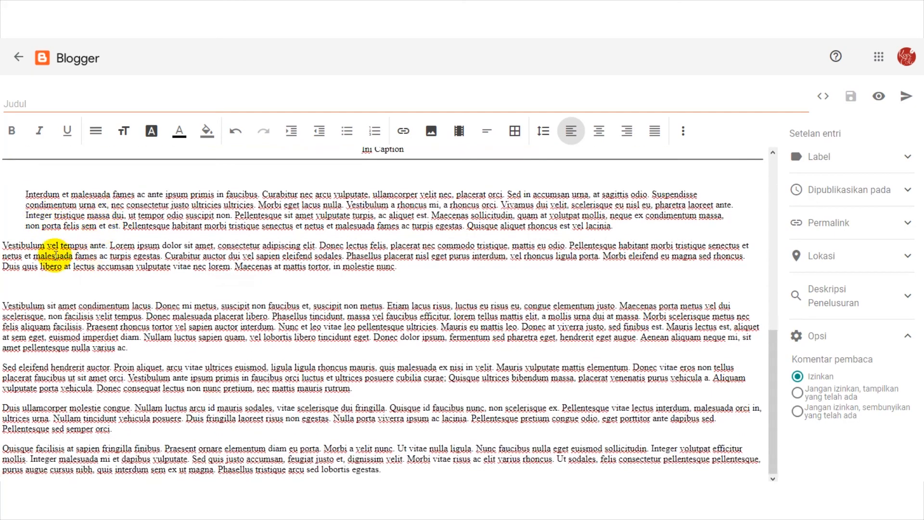
pyautogui.click(39, 279)
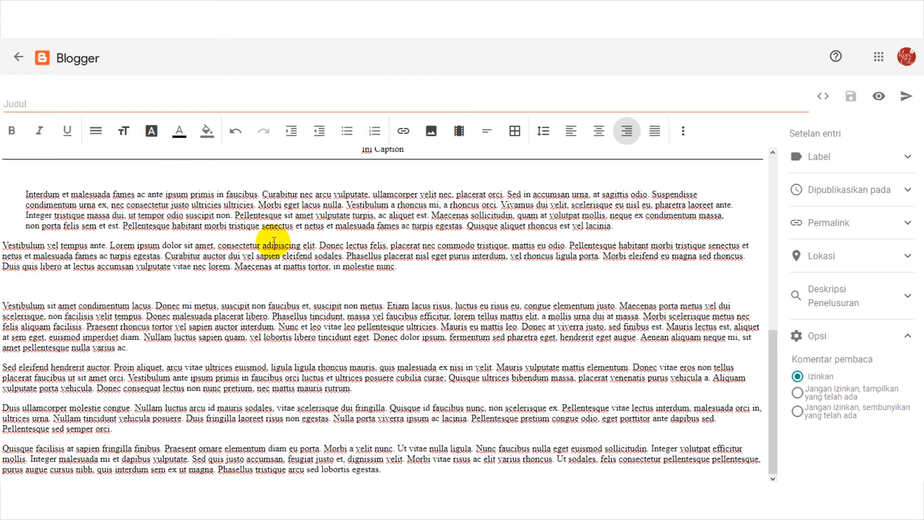
pyautogui.click(28, 289)
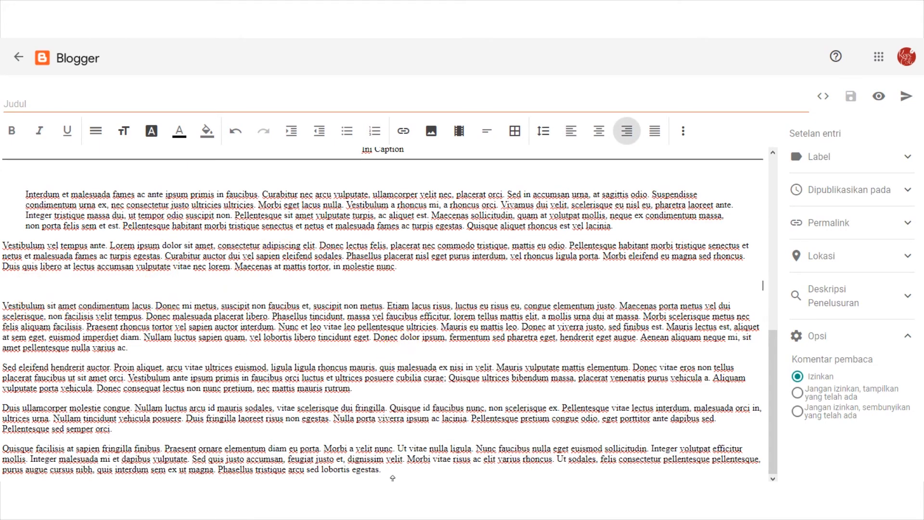
# Return to the beginning of the post body and place the cursor in the opening "Lorem ipsum" paragraph
pyautogui.hotkey('ctrl', 'a')
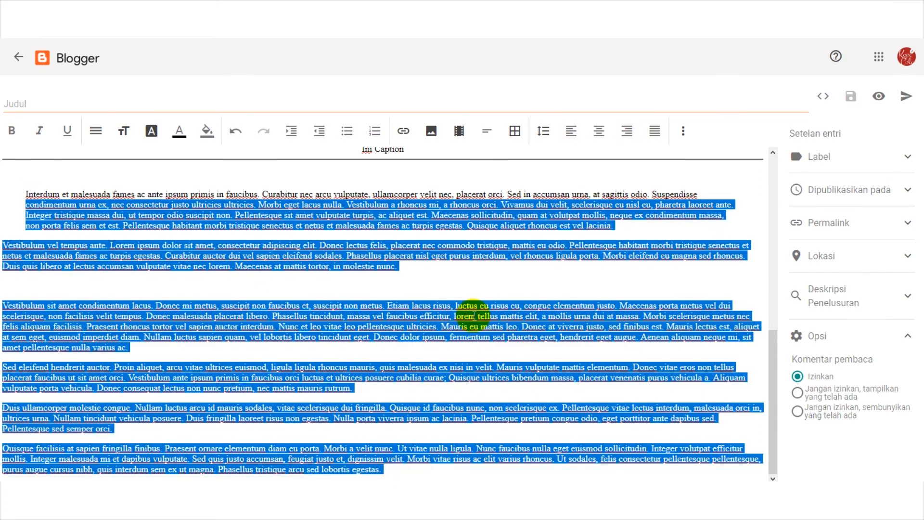
pyautogui.hotkey('ctrl', 'Home')
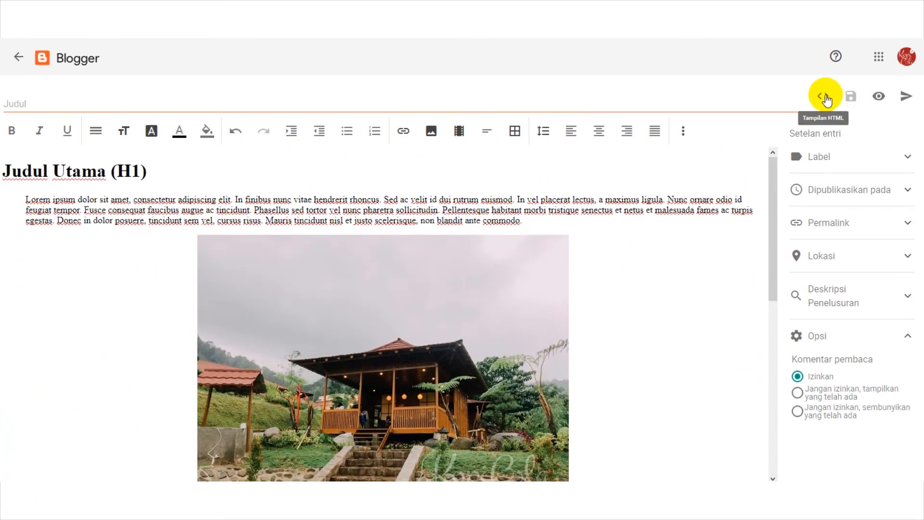
pyautogui.moveTo(611, 227); pyautogui.dragTo(306, 205)
pyautogui.click(412, 221)
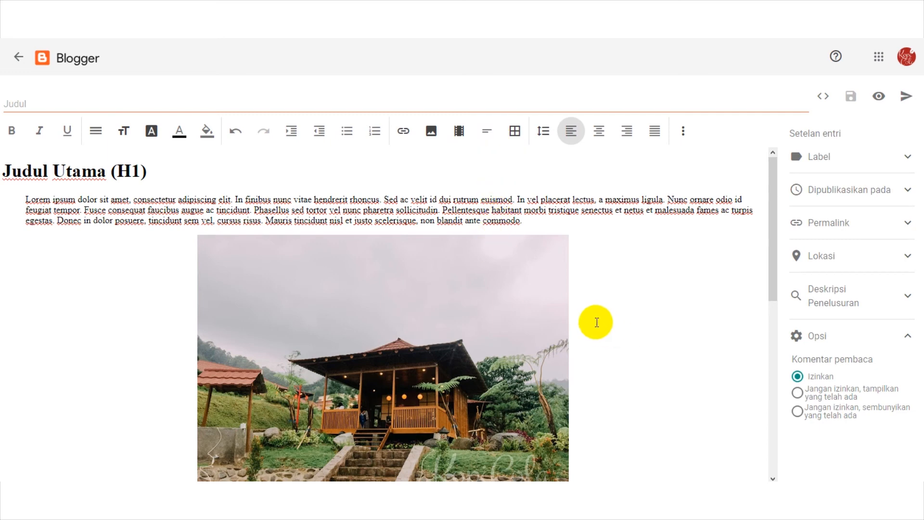
# Expand the post's label setting, look through the labels to the end, and return to the list of posts
pyautogui.click(838, 168)
pyautogui.scroll(-10, 864, 260)
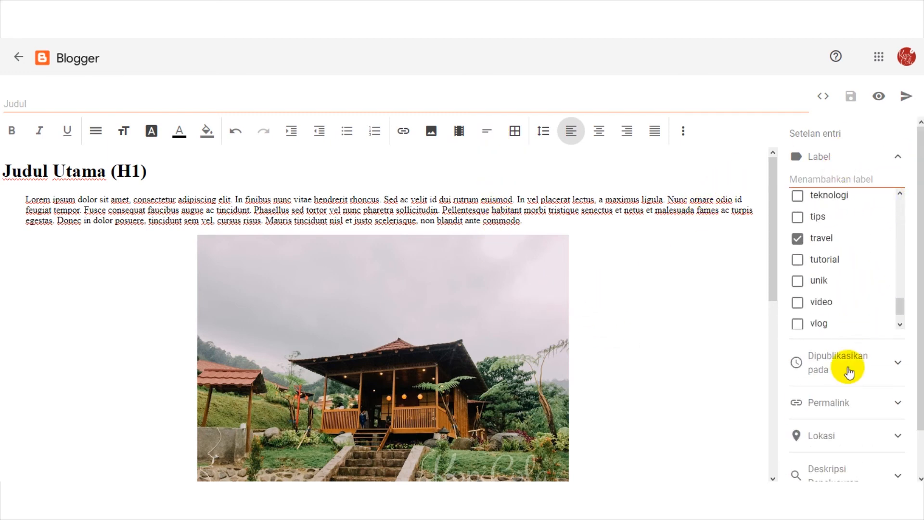
pyautogui.scroll(-1, 849, 372)
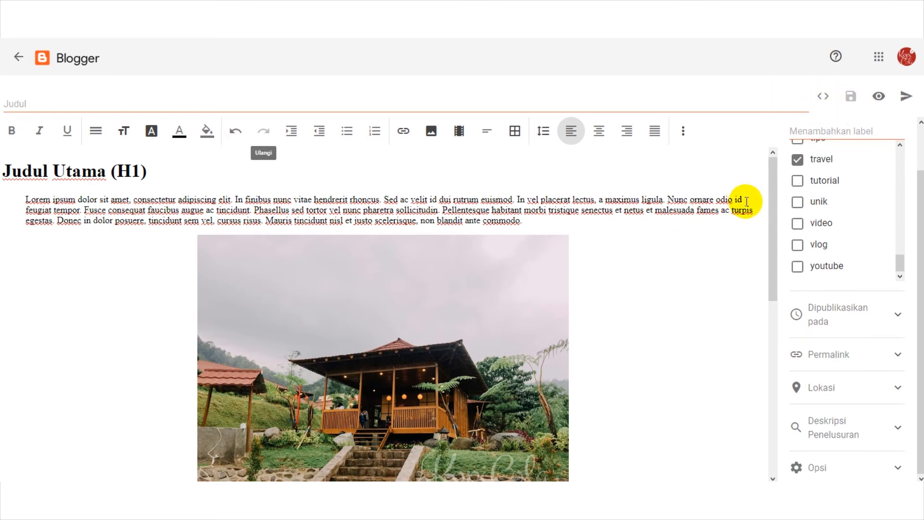
pyautogui.click(696, 282)
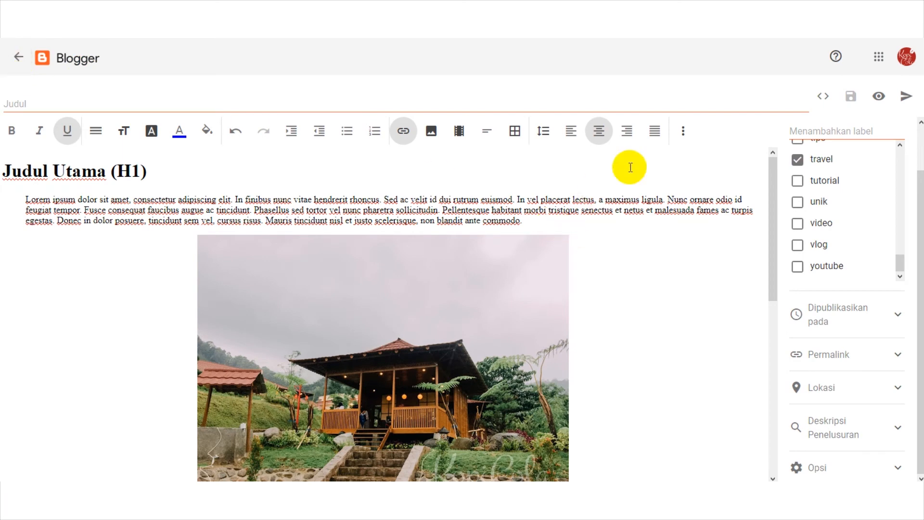
pyautogui.click(17, 62)
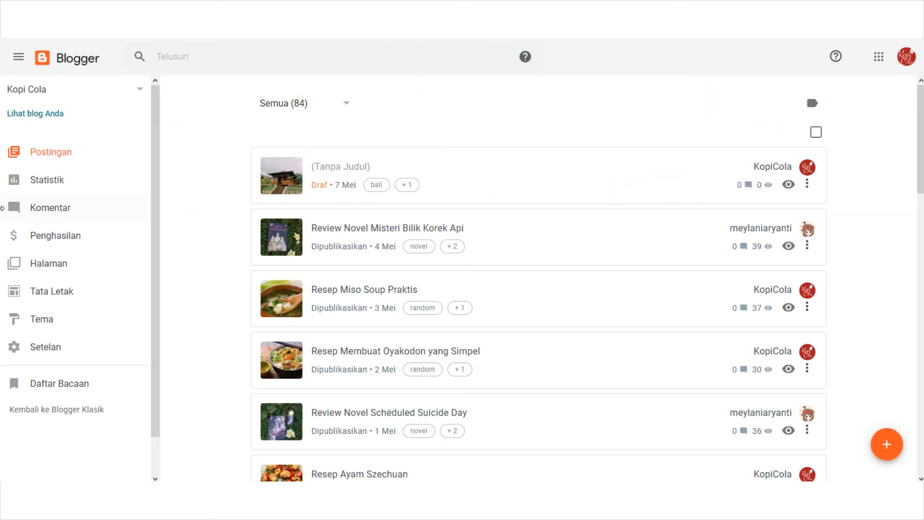
# Open the blog statistics and examine the view totals and the charts for the latest post and the whole blog
pyautogui.click(29, 185)
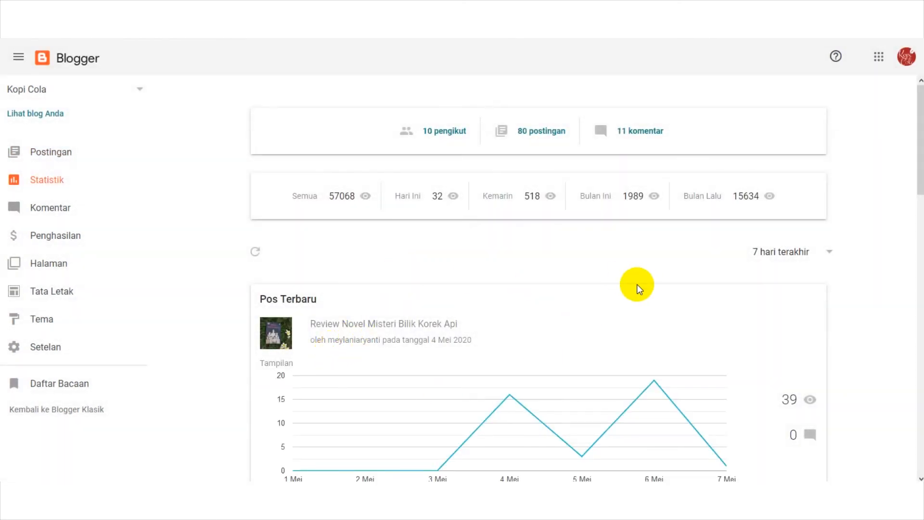
pyautogui.scroll(-5, 637, 284)
pyautogui.scroll(4, 630, 304)
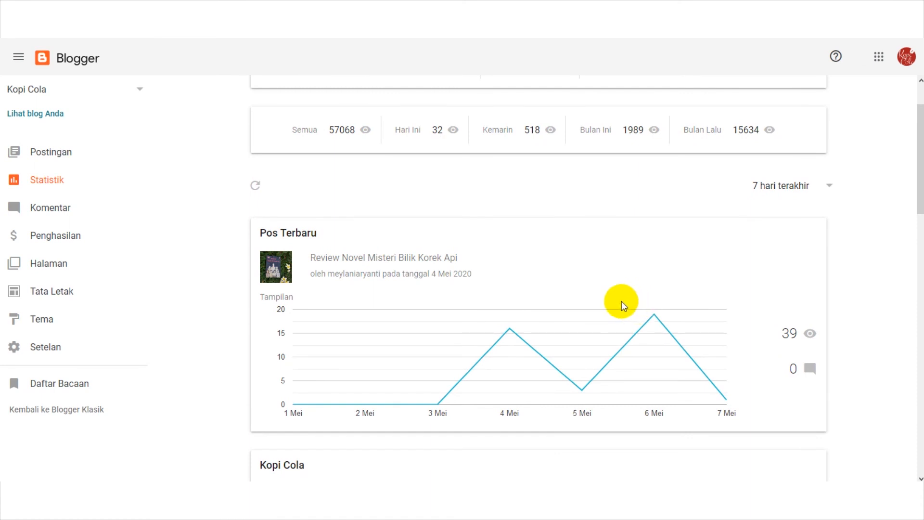
pyautogui.scroll(2, 315, 223)
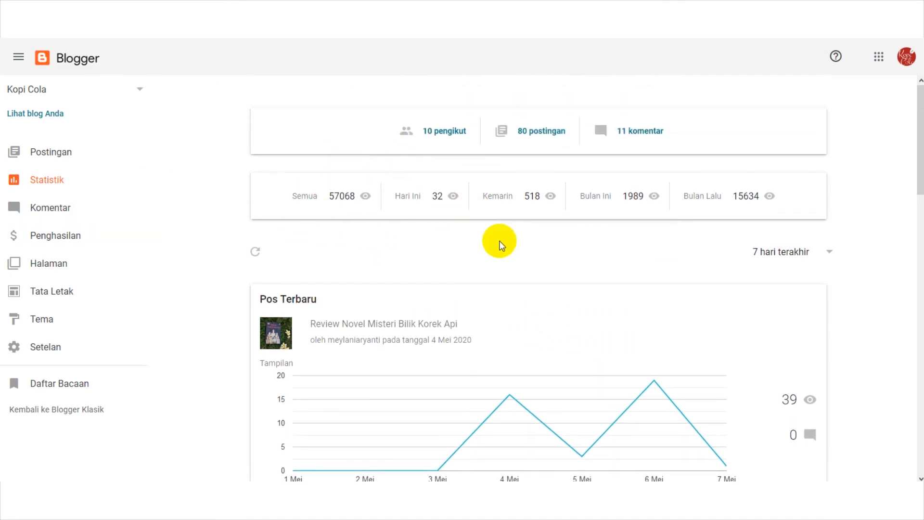
pyautogui.scroll(-7, 501, 244)
pyautogui.scroll(6, 512, 241)
pyautogui.scroll(2, 289, 245)
pyautogui.scroll(-3, 553, 252)
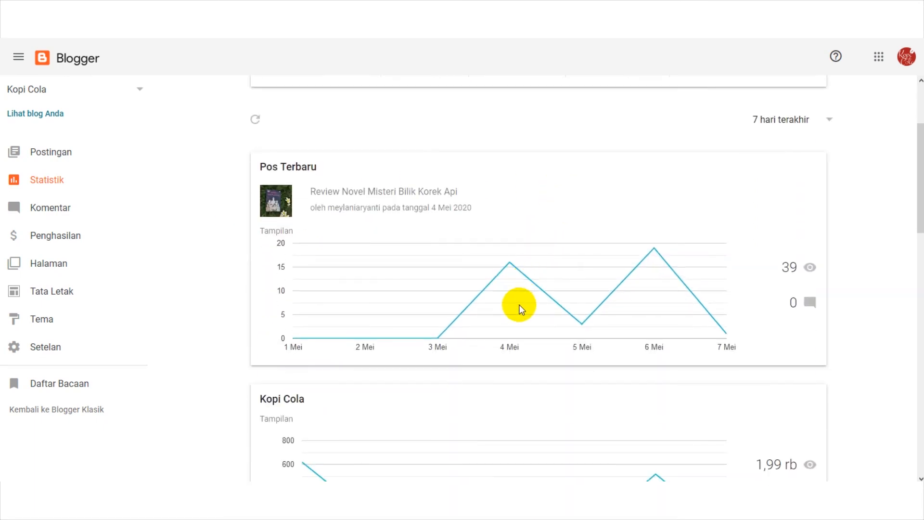
pyautogui.scroll(3, 265, 237)
# Open the blog's comments and look through the whole list with its moderation options
pyautogui.click(45, 207)
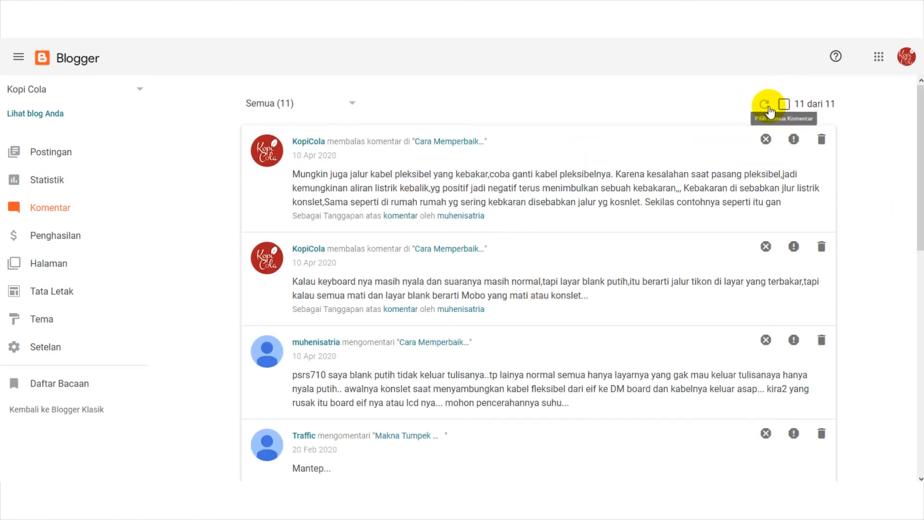
pyautogui.scroll(-9, 453, 245)
pyautogui.scroll(-2, 447, 245)
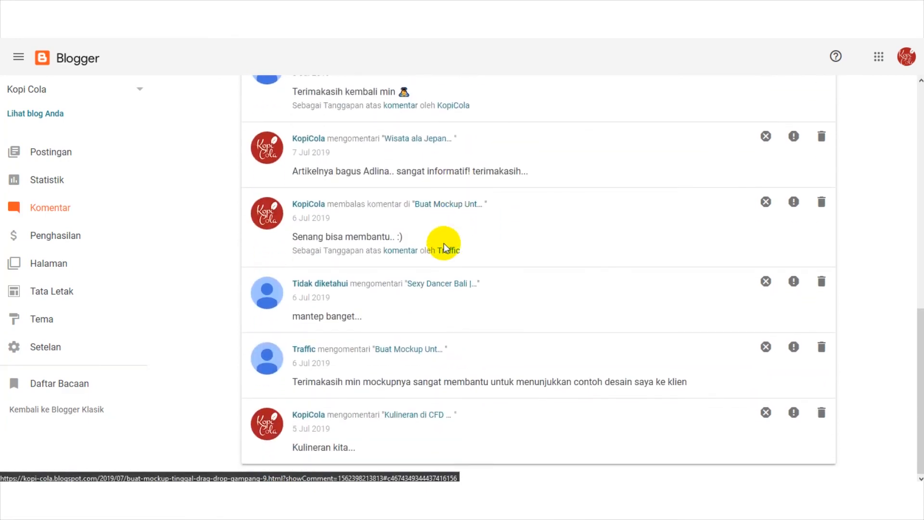
pyautogui.scroll(10, 512, 418)
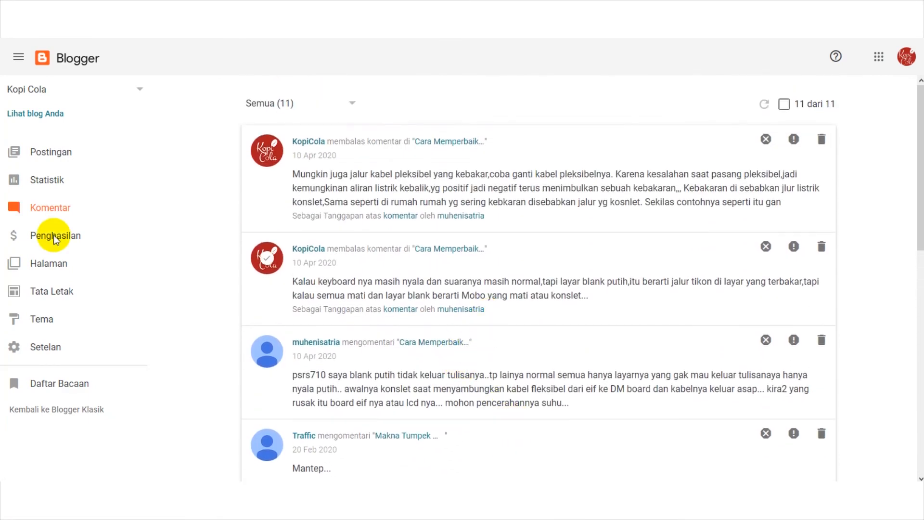
# Open the blog layout and look through its gadget sections down to Footer Navigation
pyautogui.click(59, 297)
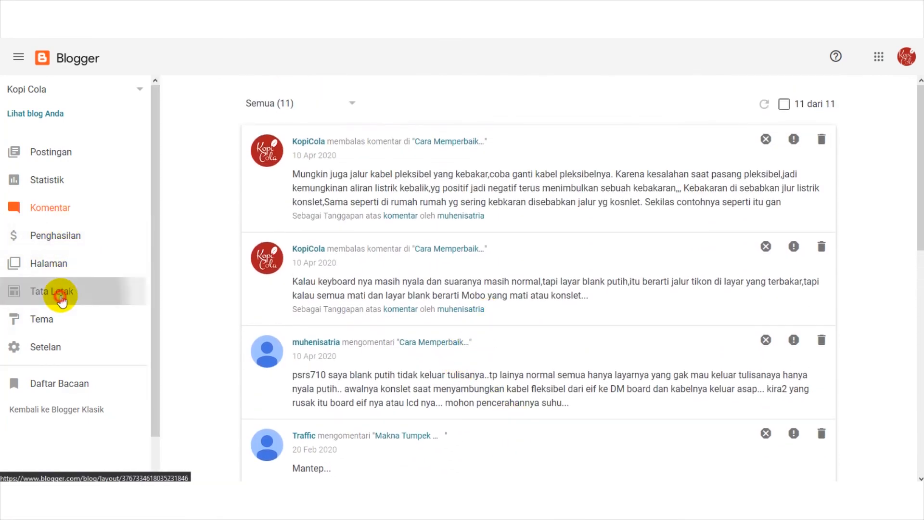
pyautogui.scroll(-20, 437, 192)
pyautogui.scroll(-5, 348, 255)
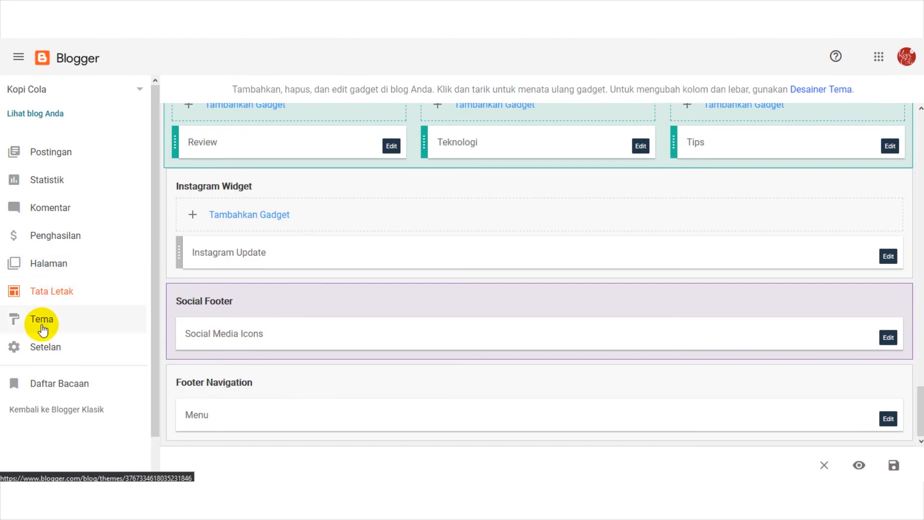
# Open the theme settings and browse the theme gallery from Contempo to the Travel designs and back to the current theme
pyautogui.click(42, 330)
pyautogui.scroll(-6, 306, 344)
pyautogui.scroll(-20, 306, 344)
pyautogui.scroll(-20, 331, 388)
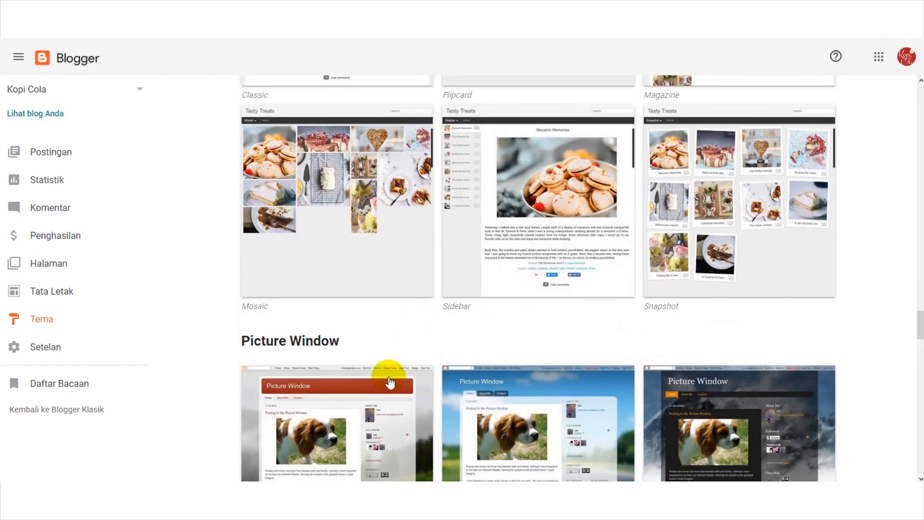
pyautogui.scroll(-7, 389, 381)
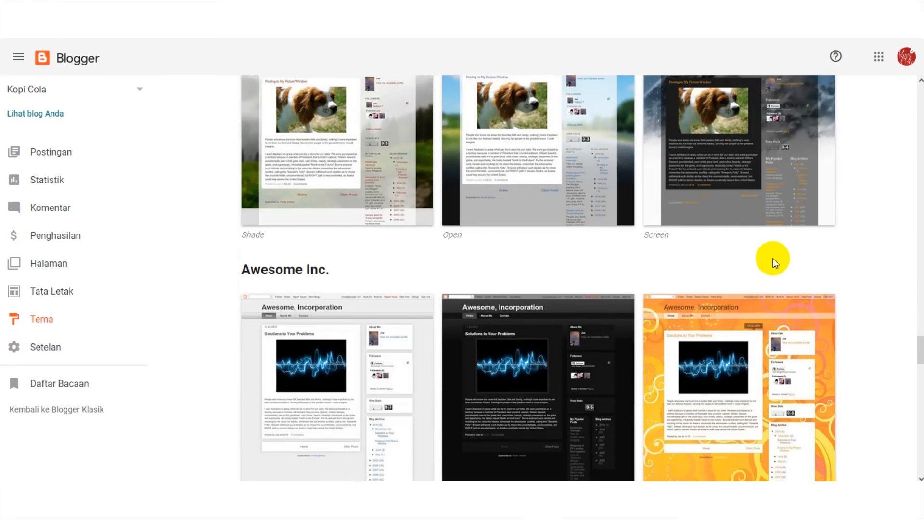
pyautogui.scroll(-20, 775, 262)
pyautogui.scroll(-9, 660, 289)
pyautogui.scroll(4, 428, 399)
pyautogui.scroll(-4, 428, 399)
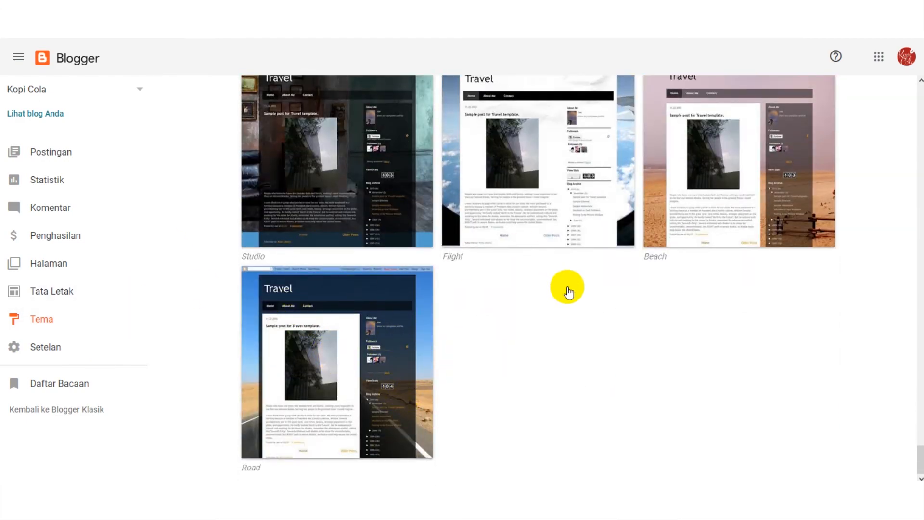
pyautogui.scroll(20, 489, 354)
pyautogui.scroll(20, 558, 366)
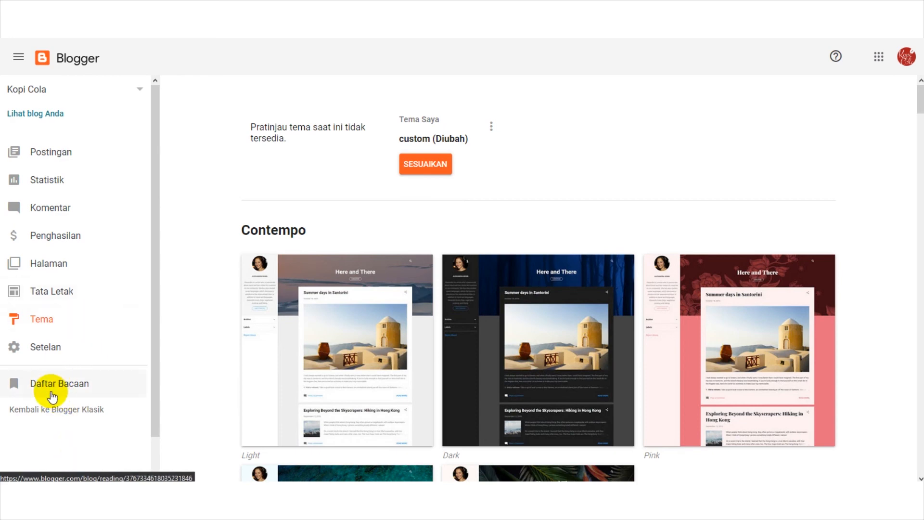
# Switch to classic Blogger to look at its interface, and go back to the post list in the new Blogger
pyautogui.click(56, 409)
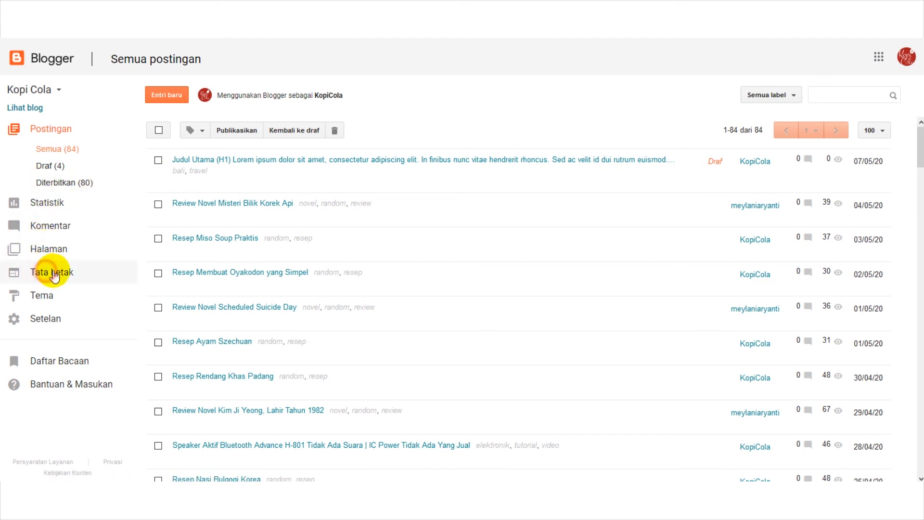
pyautogui.click(82, 280)
pyautogui.click(47, 153)
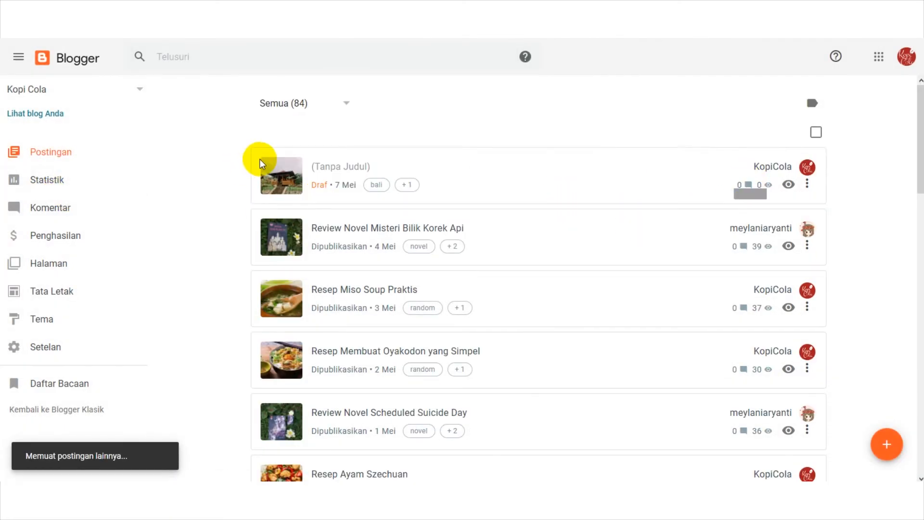
# Select the untitled draft to view the bulk actions, and look through the post list filtered by the label "beauty & lifestyle"
pyautogui.click(254, 154)
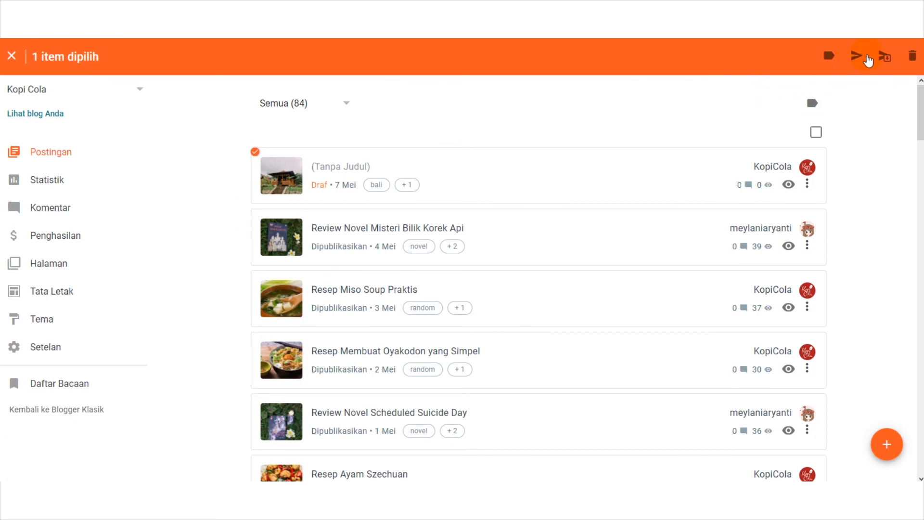
pyautogui.click(868, 60)
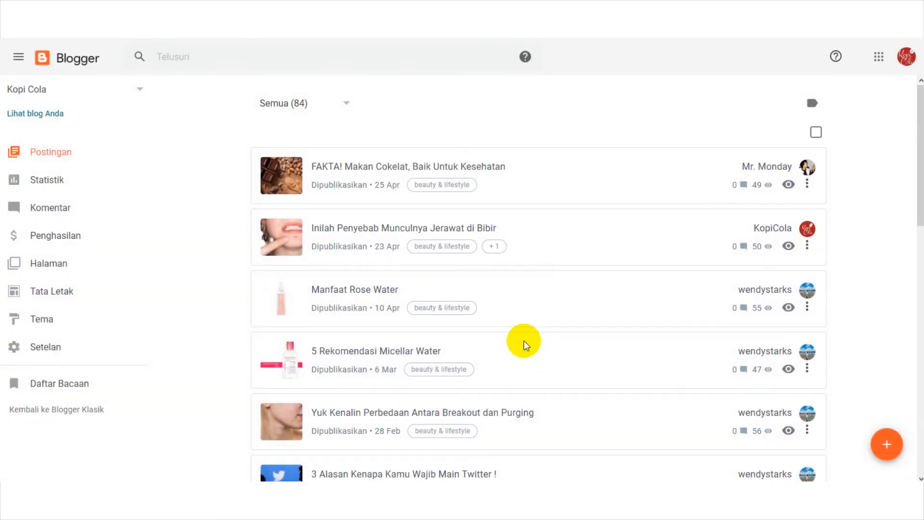
pyautogui.scroll(-8, 597, 313)
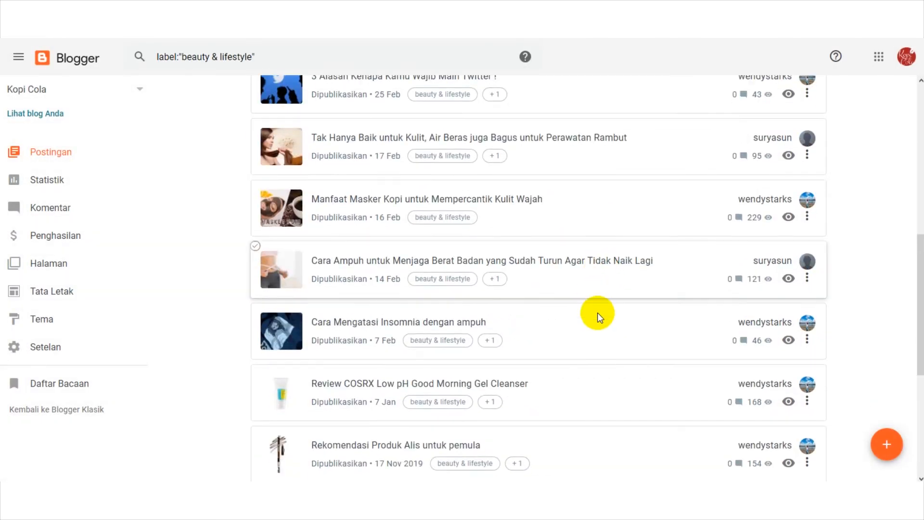
pyautogui.scroll(-5, 597, 313)
pyautogui.scroll(5, 688, 365)
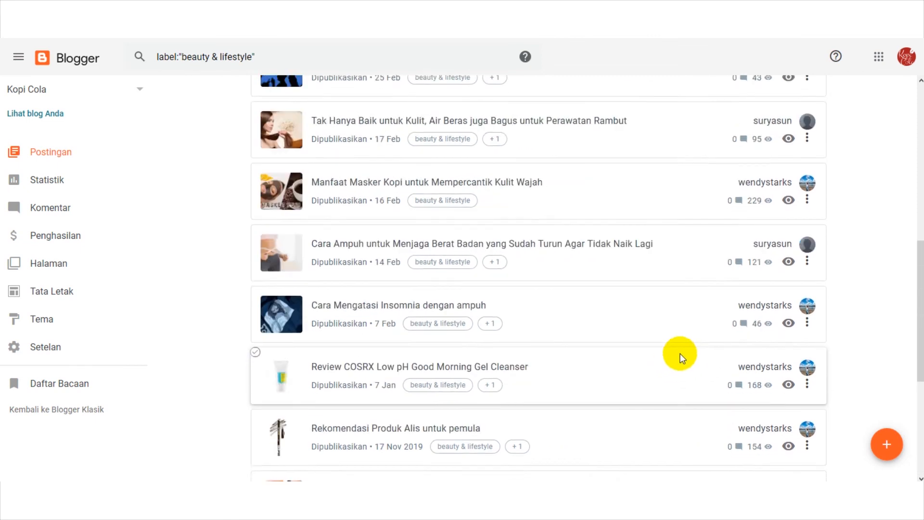
pyautogui.scroll(8, 681, 356)
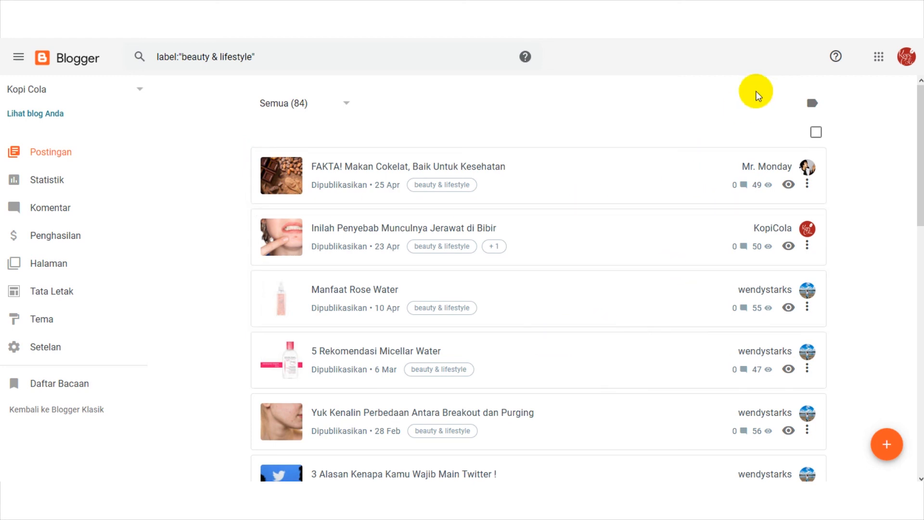
# Remove the "beauty & lifestyle" label filter from the post list and apply the change
pyautogui.click(813, 103)
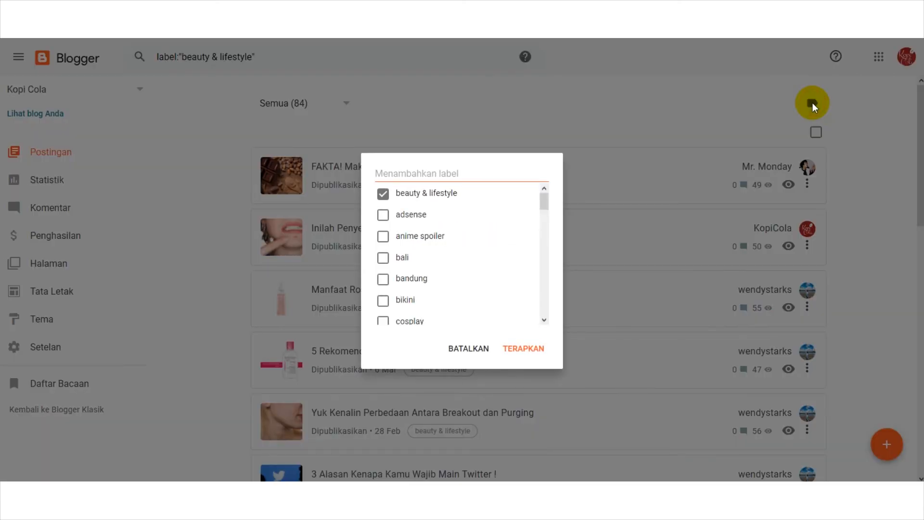
pyautogui.click(382, 194)
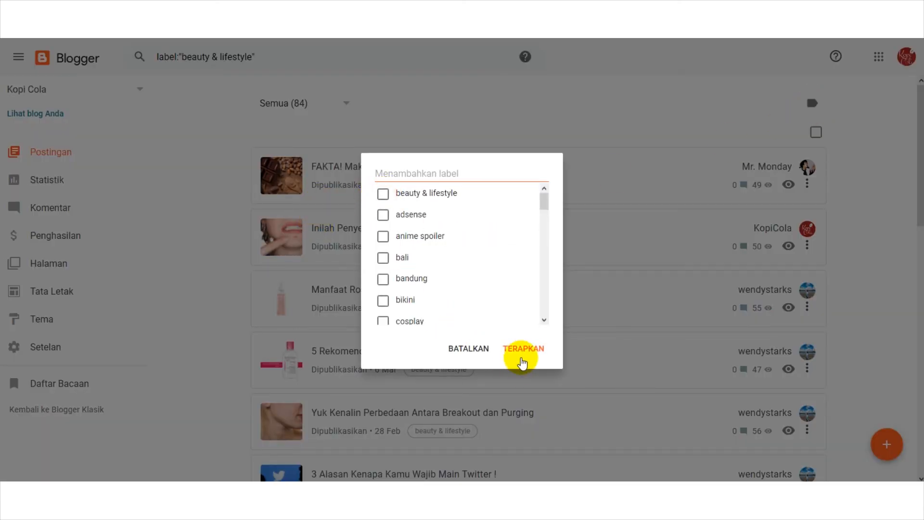
pyautogui.click(523, 349)
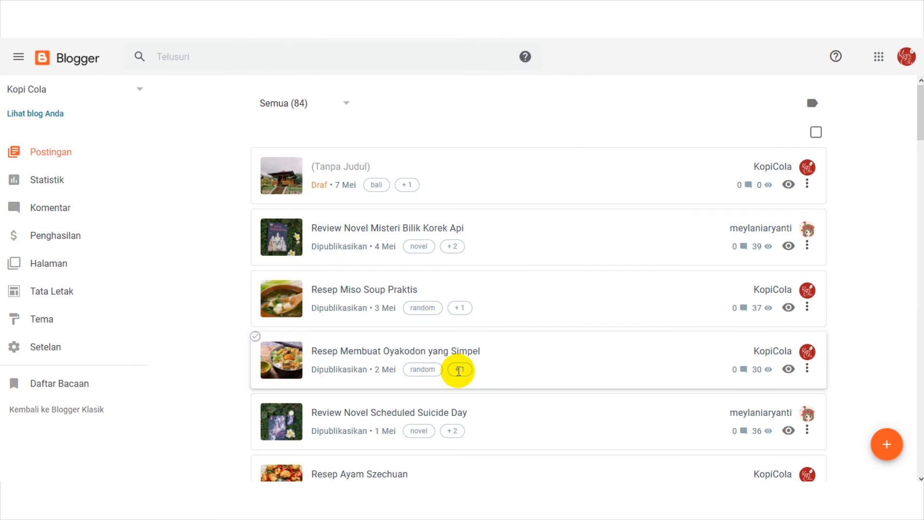